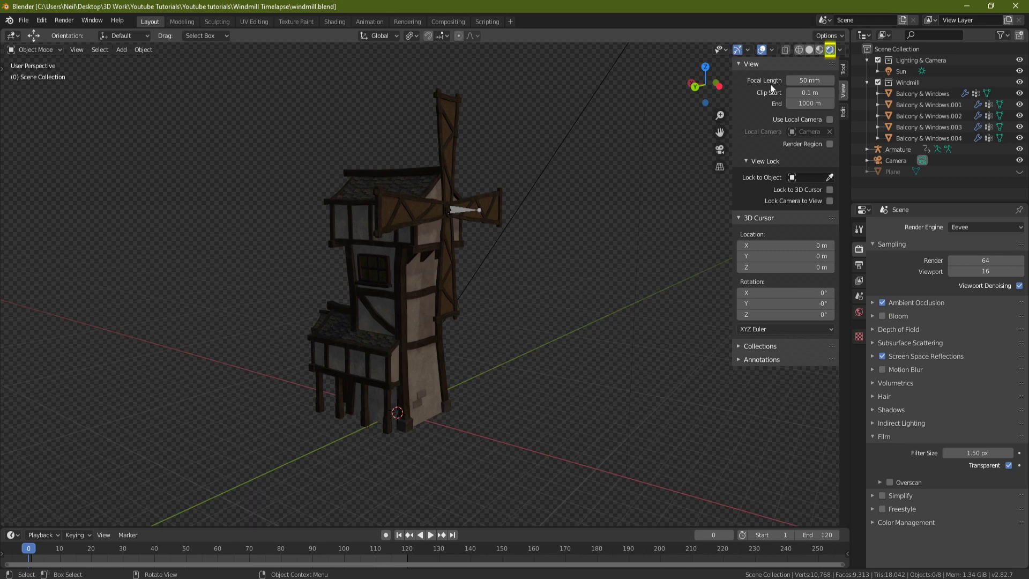
Step: Play the sail animation, stop it at frame 83, and orbit around the windmill
scroll(509, 265, "down", 2)
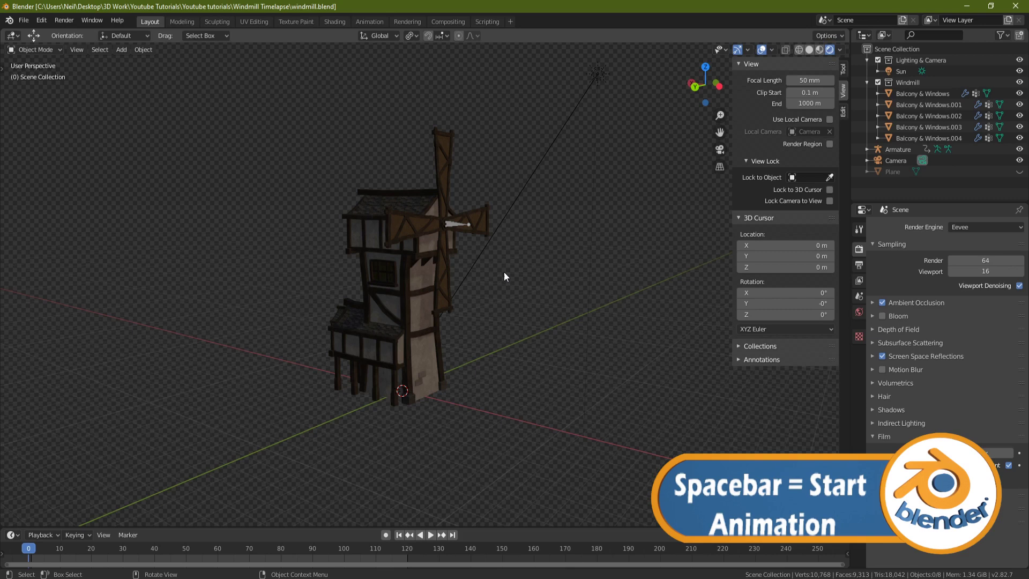
key("space")
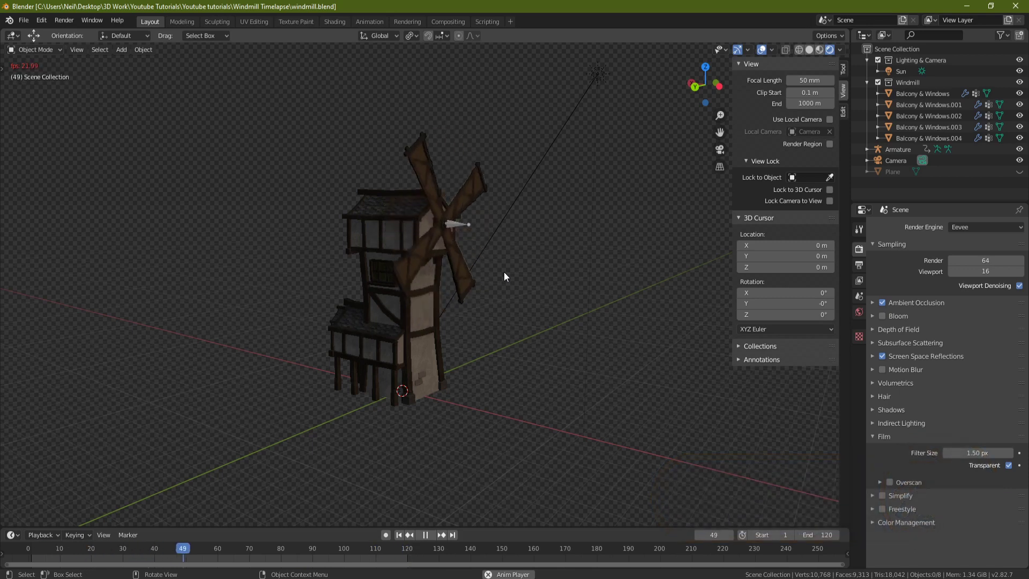
key("space")
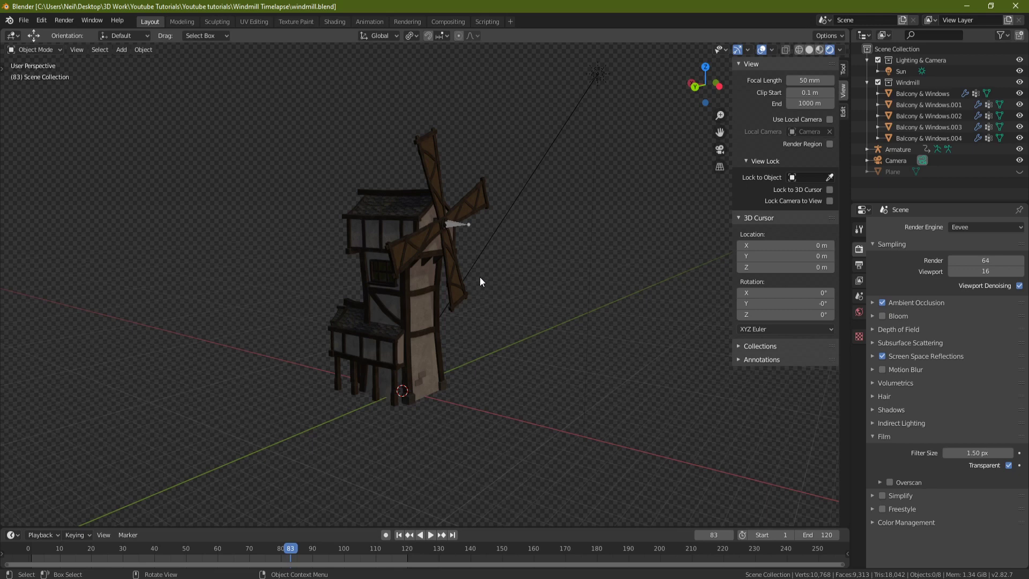
scroll(478, 279, "up", 5)
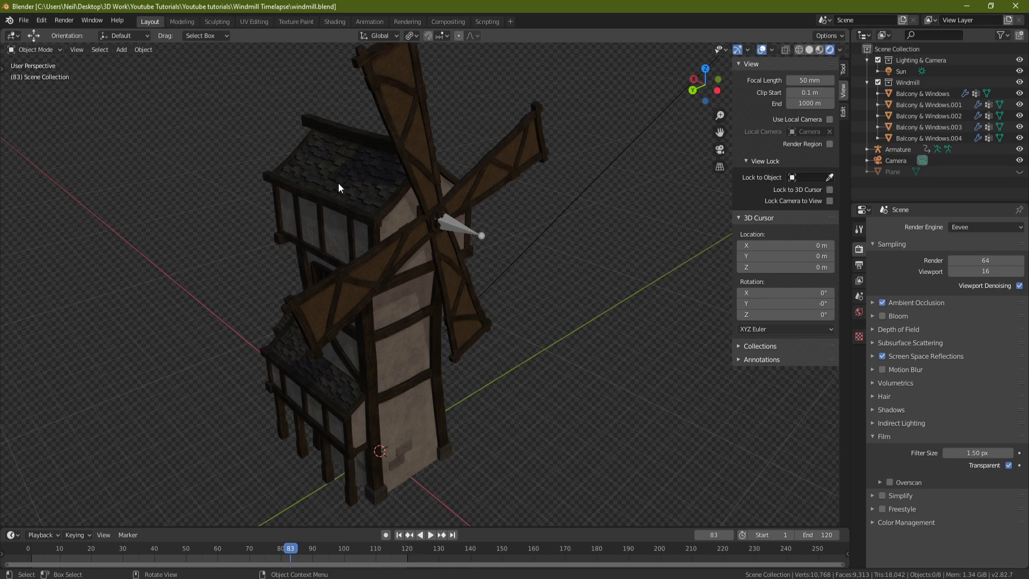
middle_click_drag(375, 153, 397, 185)
Step: Join the sails and all Balcony & Windows parts into one object with Ctrl+J
middle_click_drag(377, 231, 385, 190)
left_click(390, 130)
left_click(324, 304, "shift")
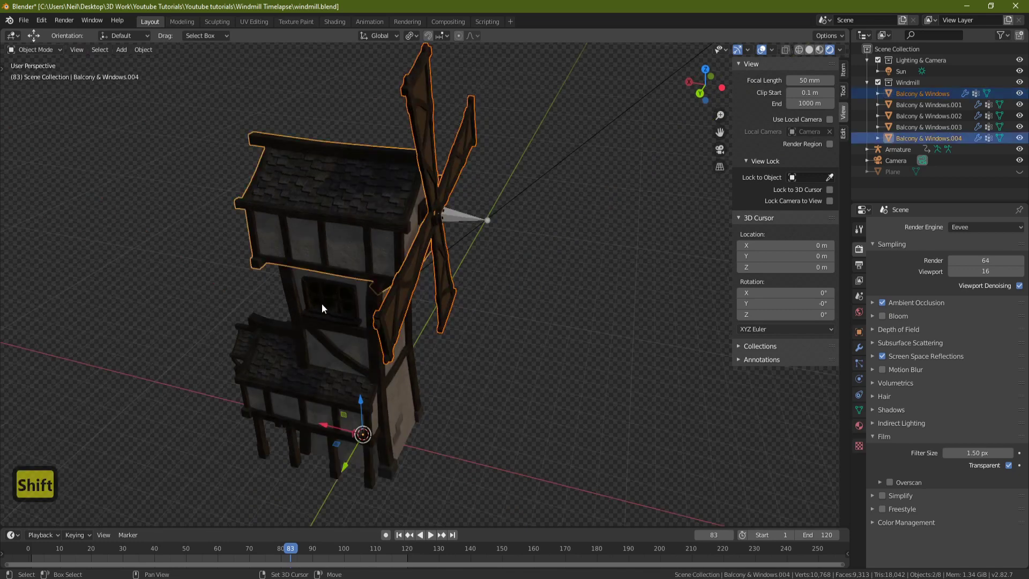
left_click(325, 302, "shift")
left_click(330, 399, "shift")
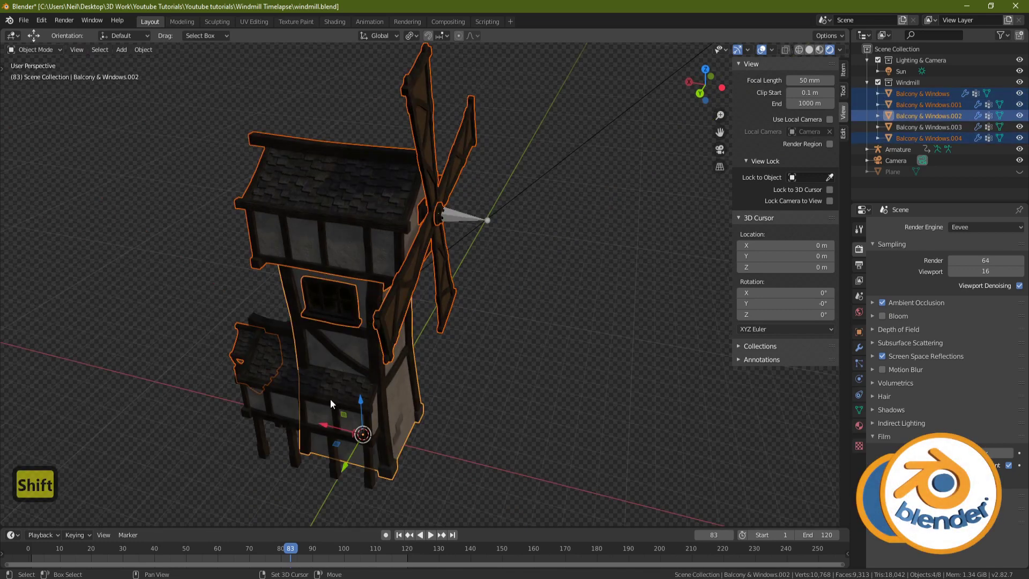
left_click(281, 395, "shift")
key("ctrl+j")
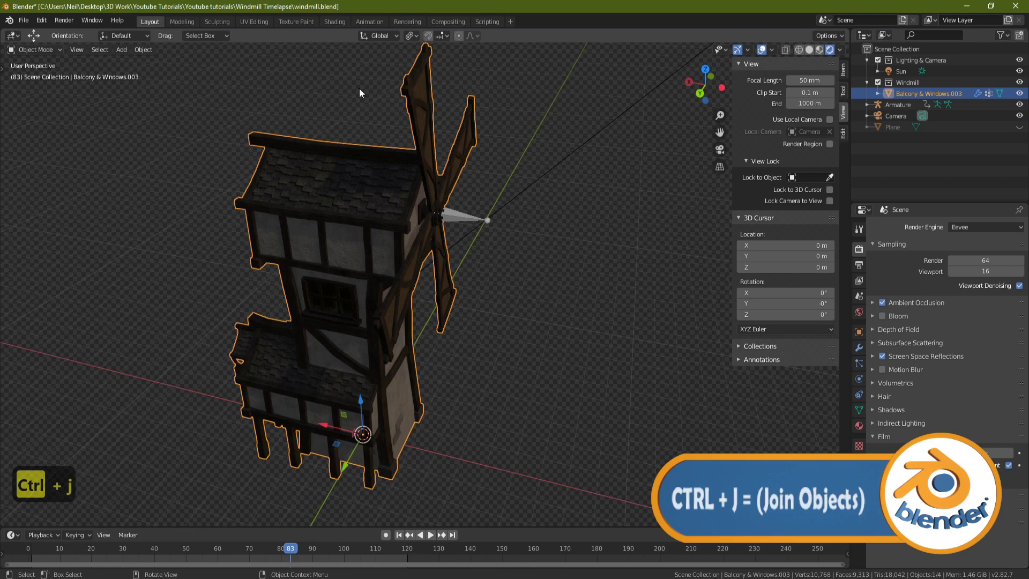
Step: Replay the animation to confirm the sails still turn, stop at frame 8, and select the armature
key("space")
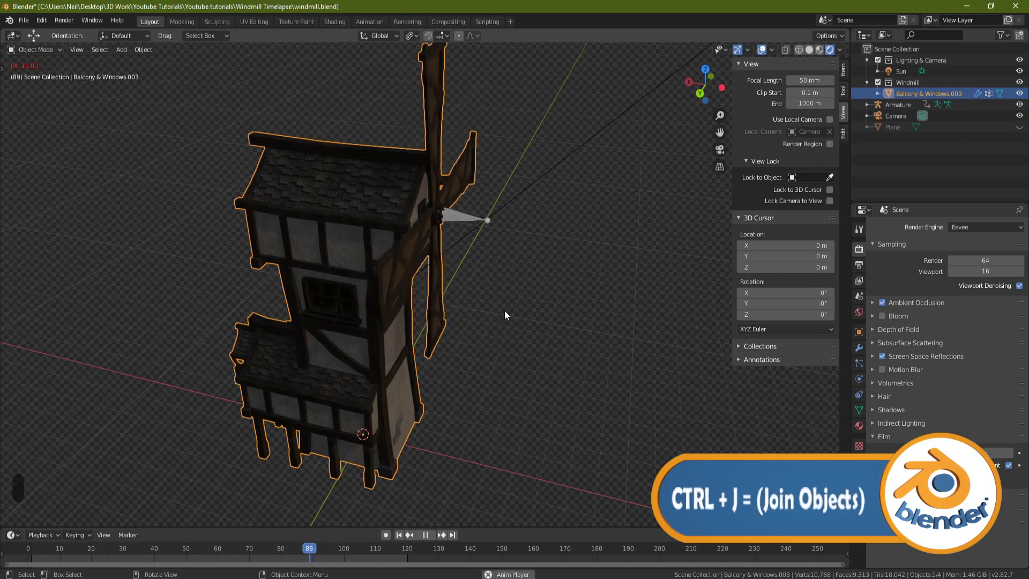
key("space")
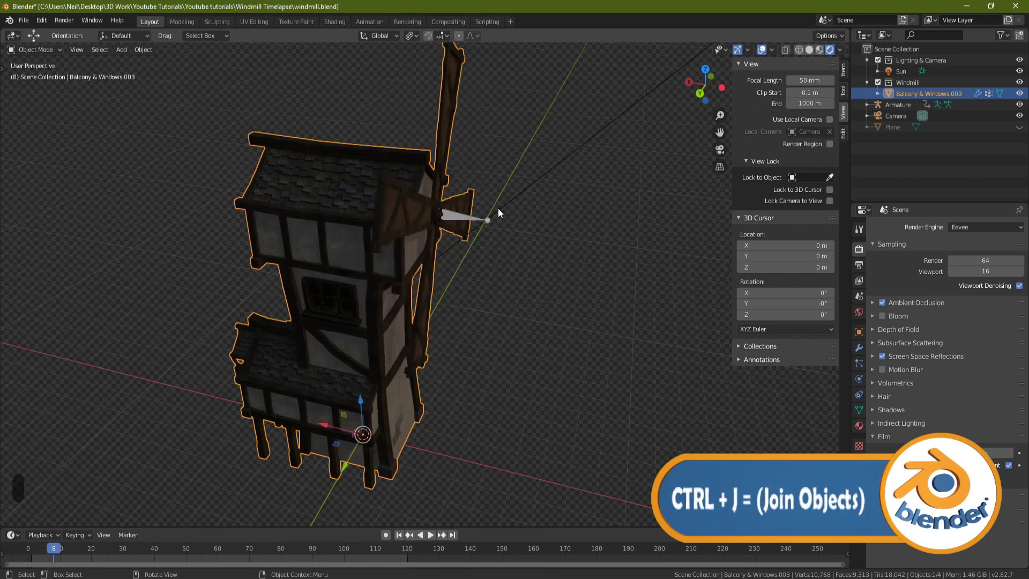
left_click(491, 220)
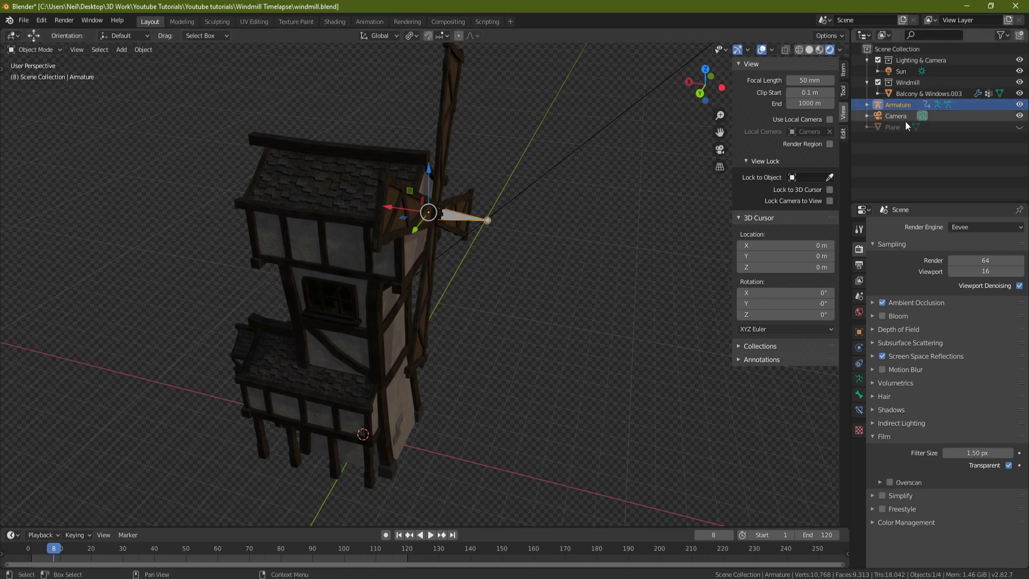
Step: Rename the Armature object to 'Windmill turner' in the Outliner
double_click(899, 105)
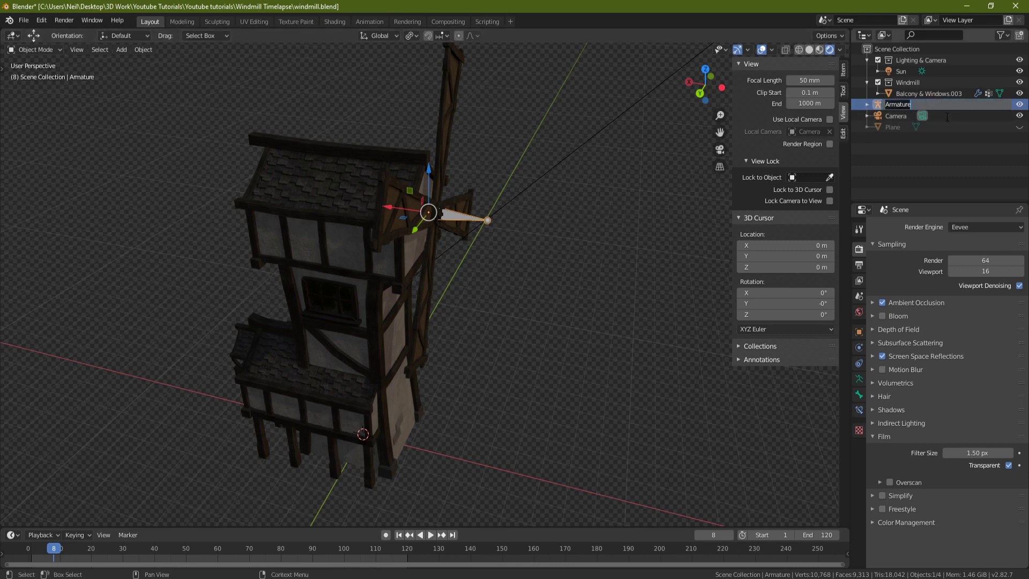
type("W")
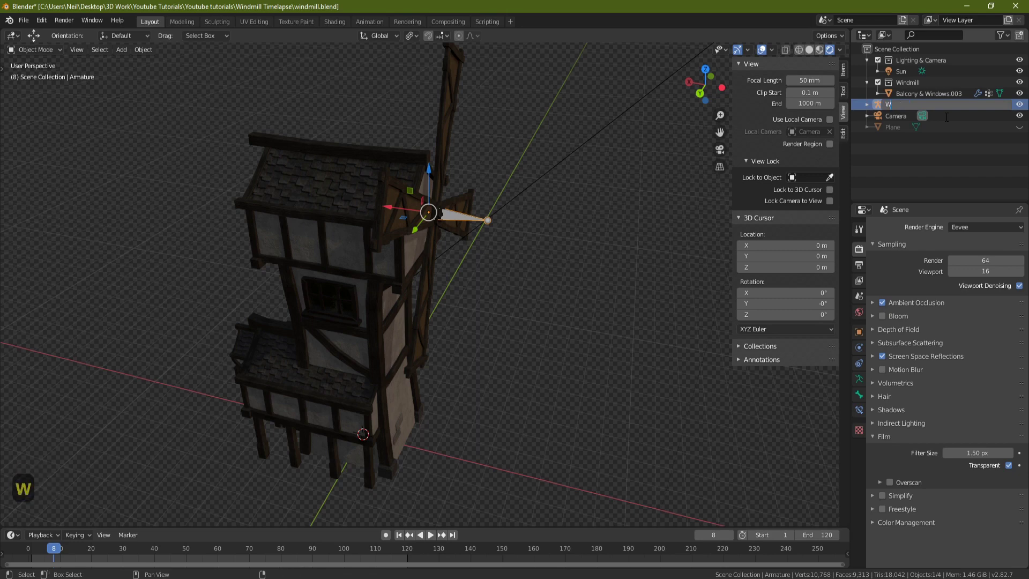
type("indmill")
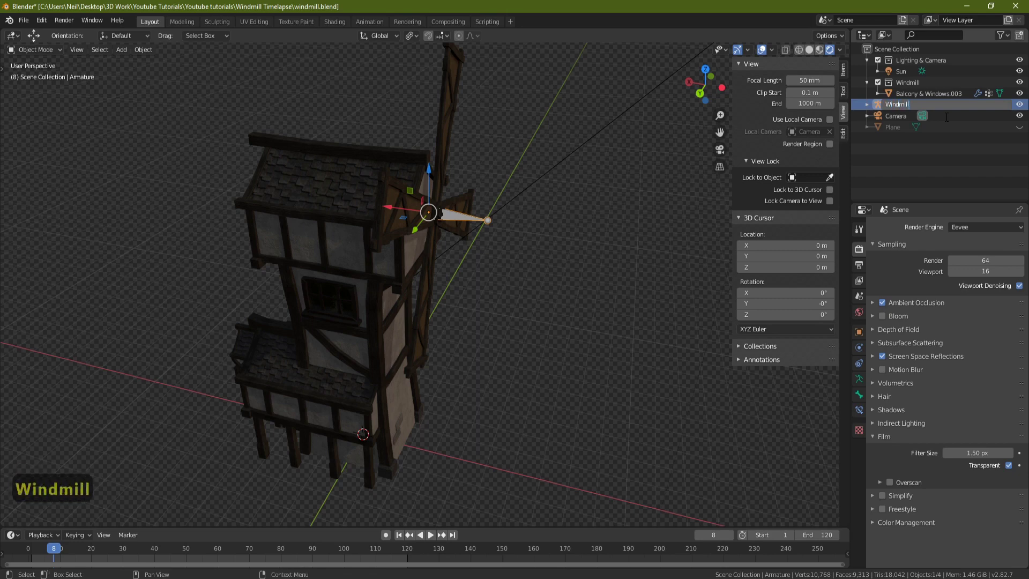
type(" turner")
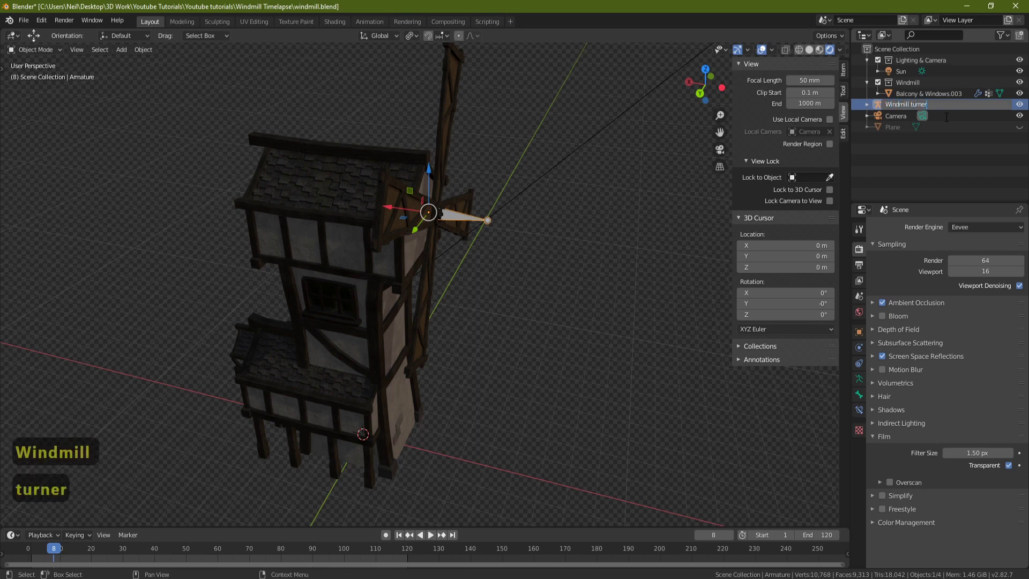
key("Return")
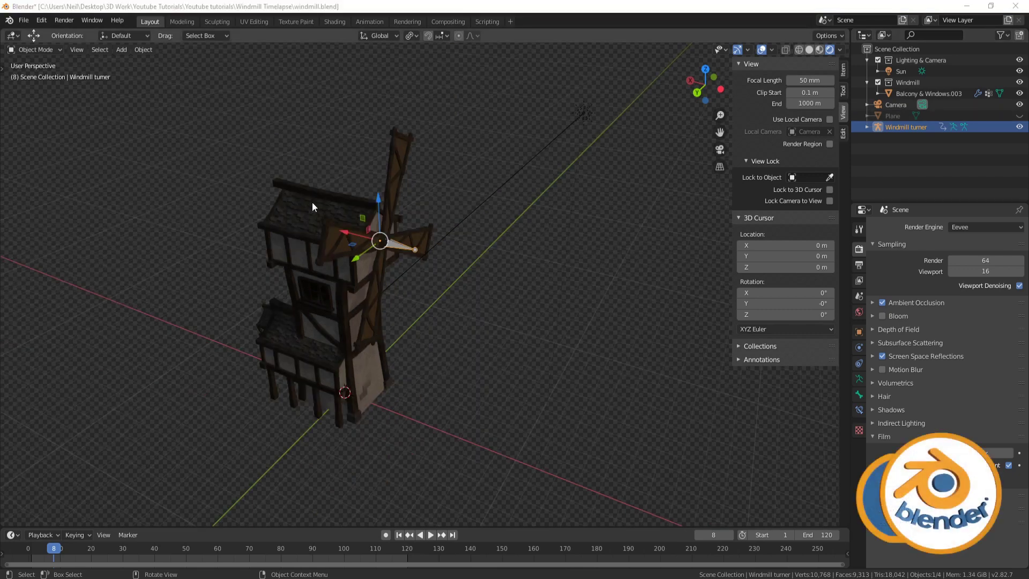
Step: Apply All Transforms to the joined windmill body, Balcony & Windows.003
left_click(323, 218)
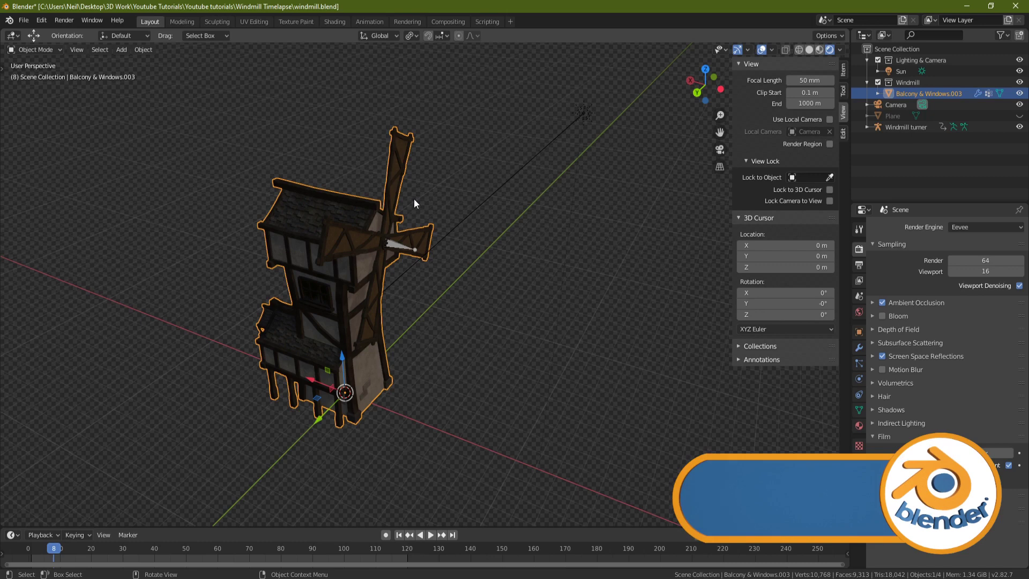
key("ctrl+a")
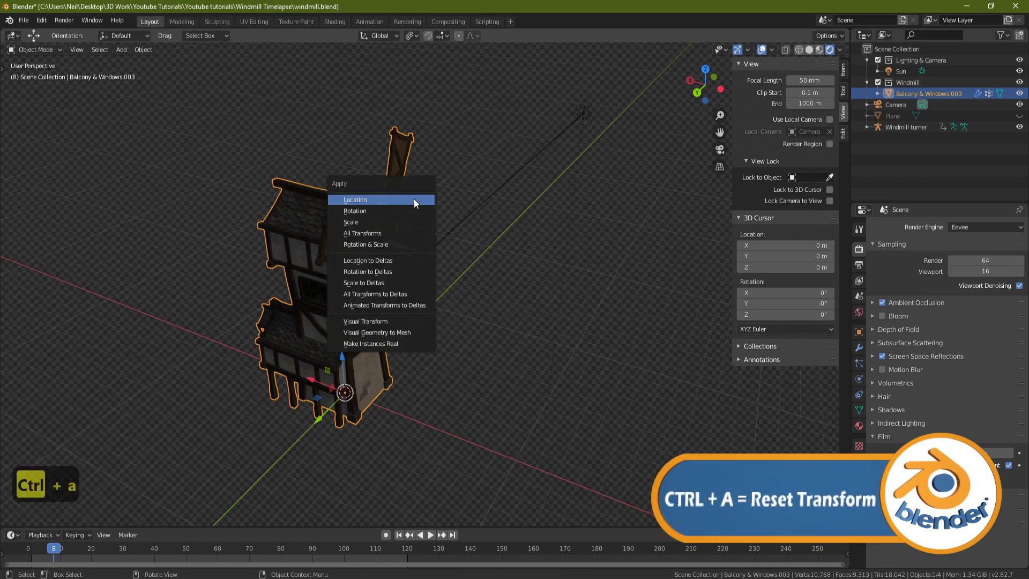
left_click(379, 232)
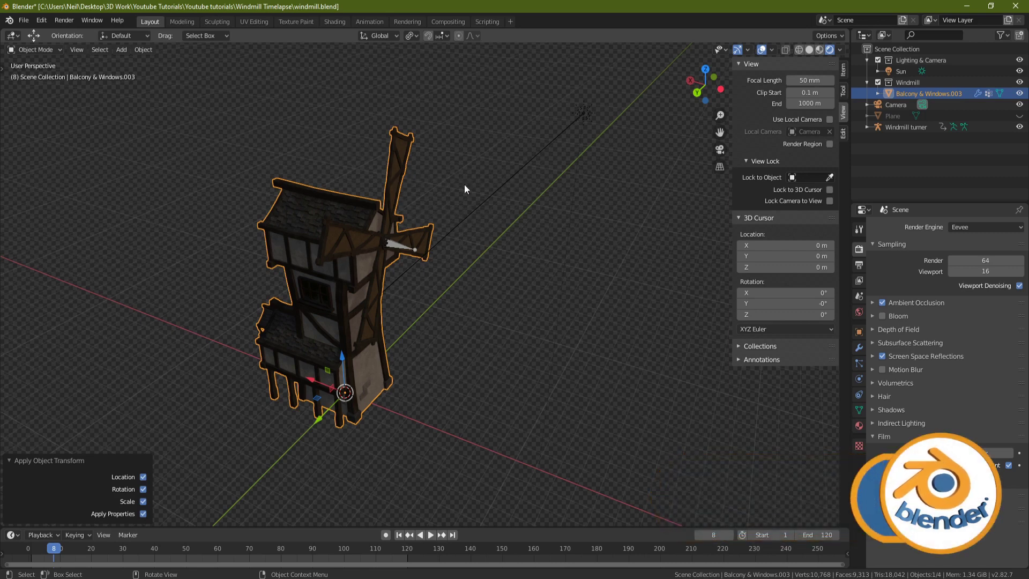
right_click(467, 204)
mouse_move(492, 232)
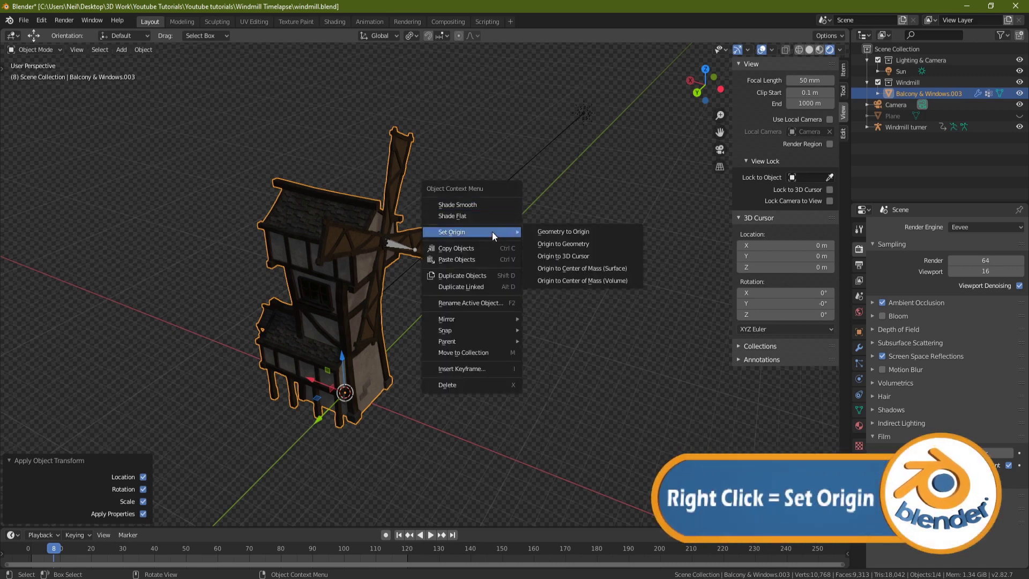
left_click(579, 224)
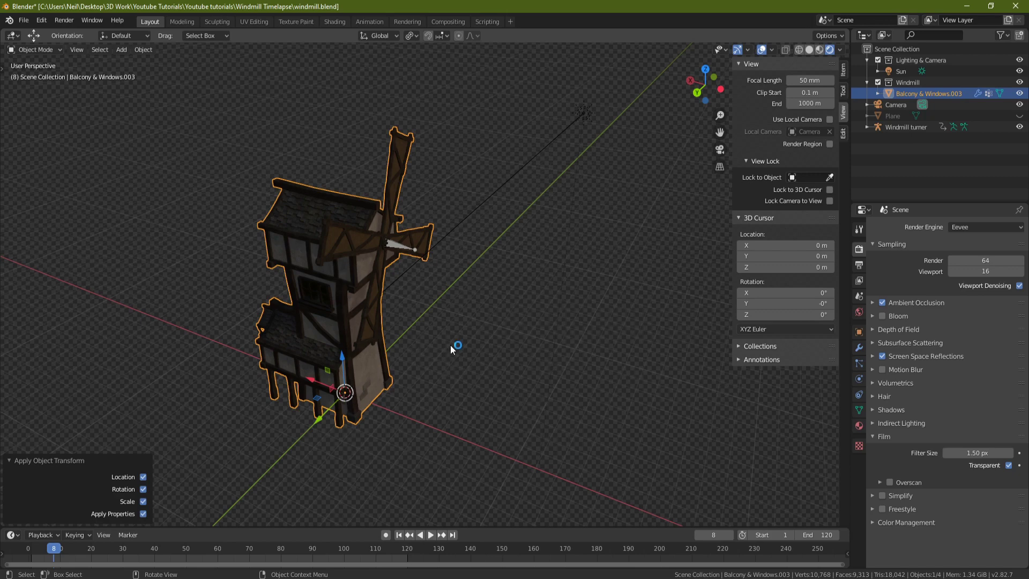
Step: Set the windmill object's origin to its geometry
left_click(370, 388)
middle_click_drag(378, 349, 384, 381)
middle_click_drag(413, 375, 350, 297)
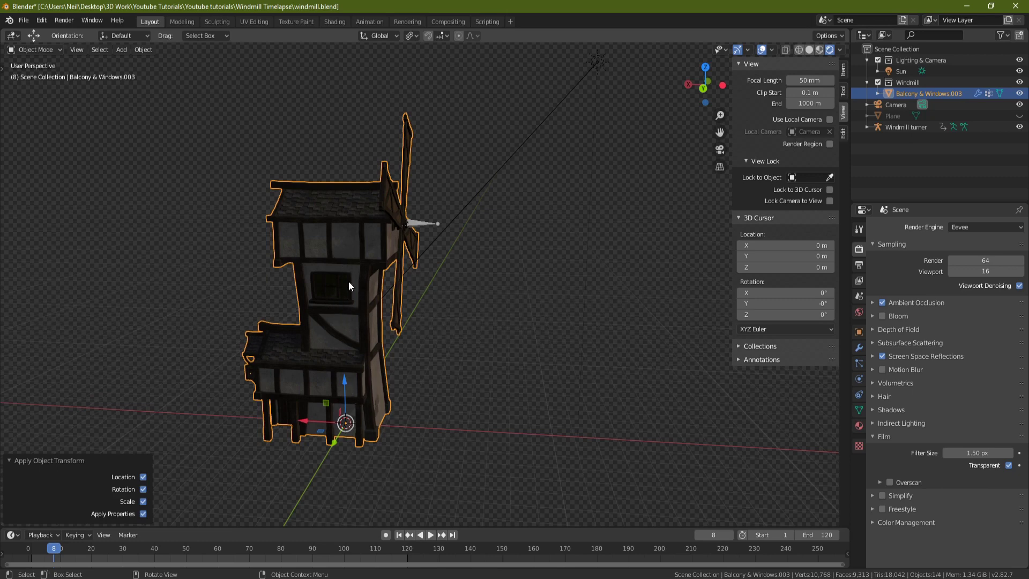
right_click(503, 290)
mouse_move(480, 313)
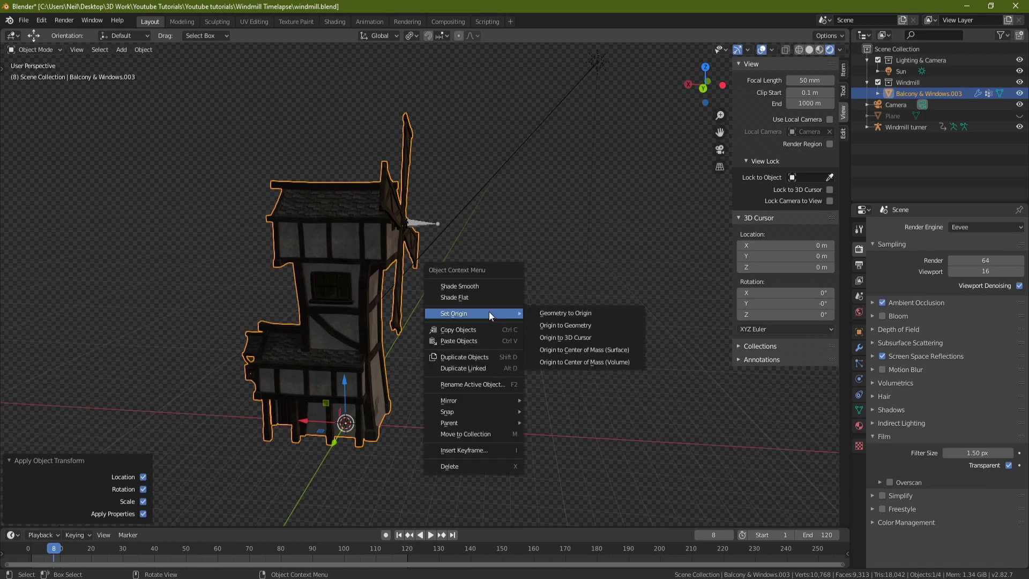
left_click(586, 324)
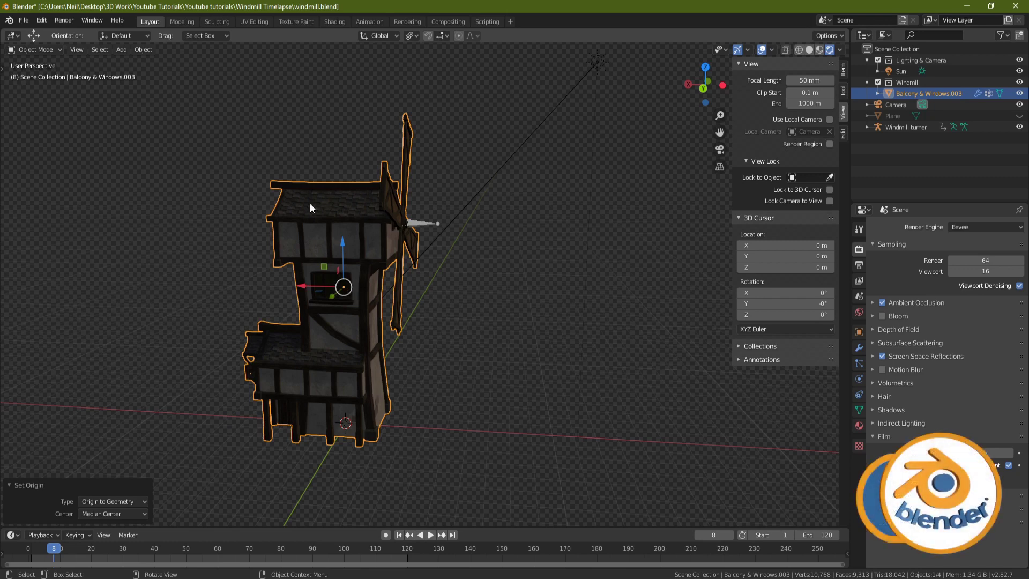
Step: Snap the 3D cursor to world origin, move the object origin to it, then select Windmill turner
key("shift")
key("shift+s")
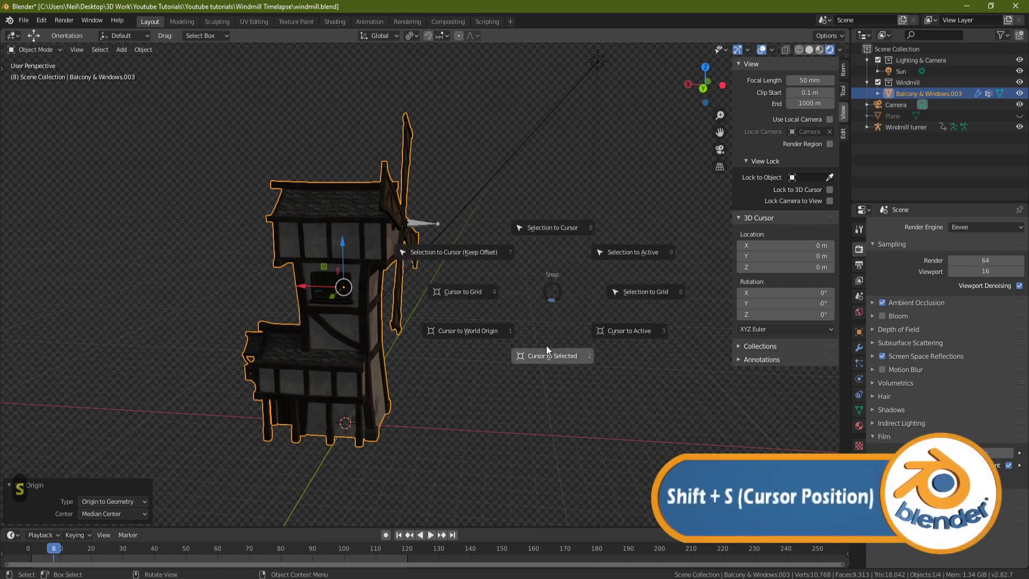
left_click(467, 331)
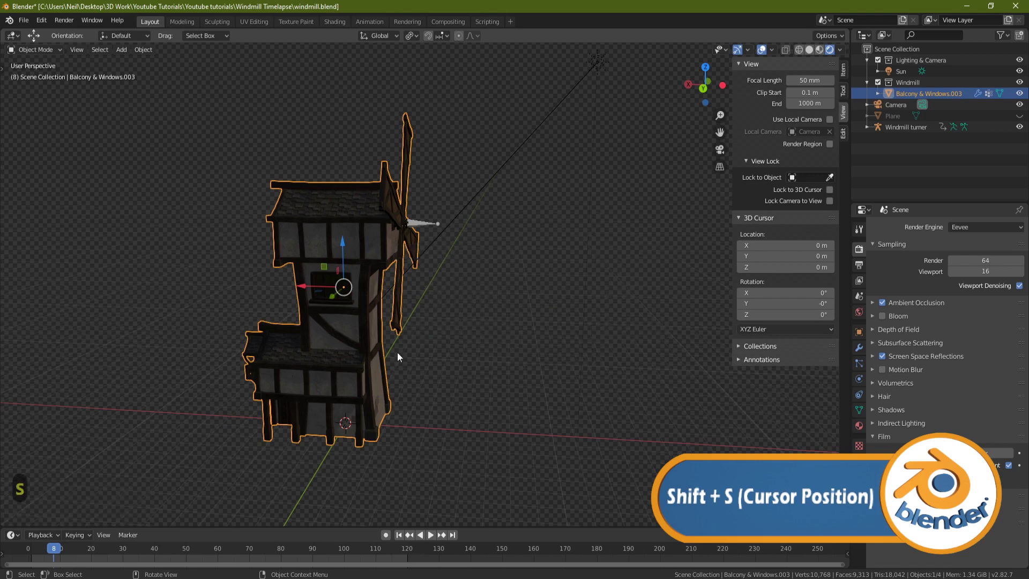
right_click(501, 260)
mouse_move(502, 259)
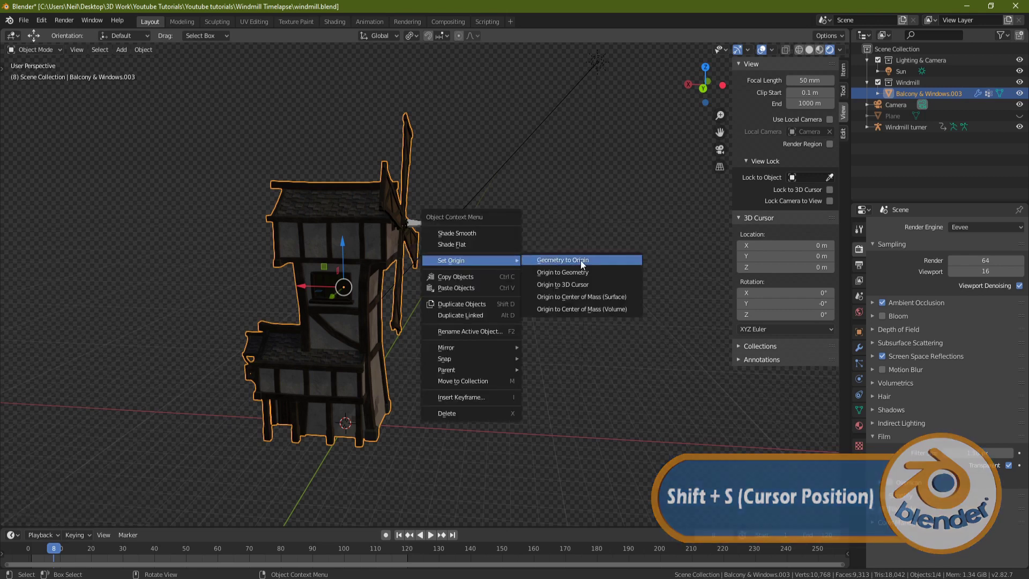
left_click(584, 289)
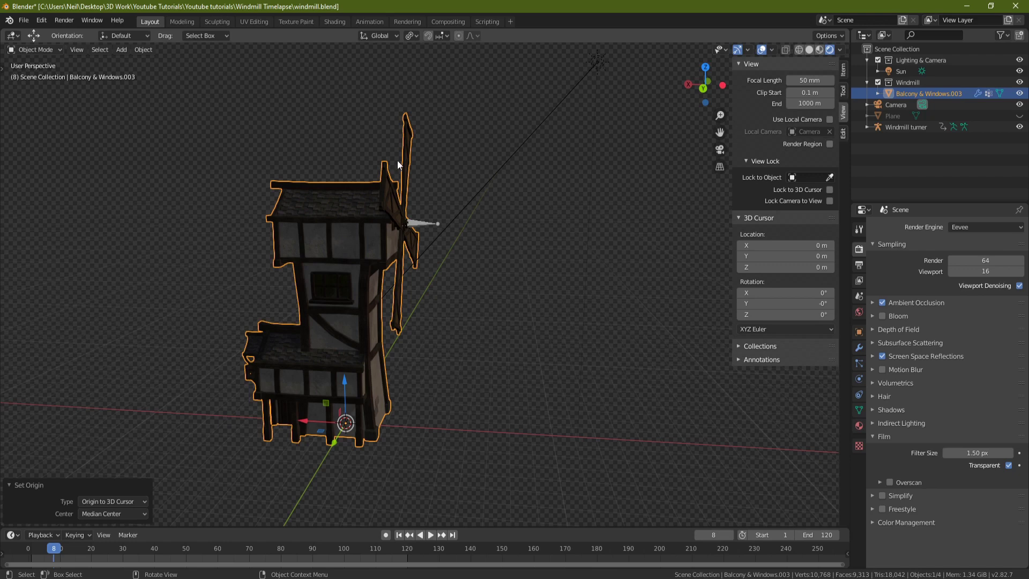
middle_click_drag(484, 280, 435, 302)
left_click(389, 248)
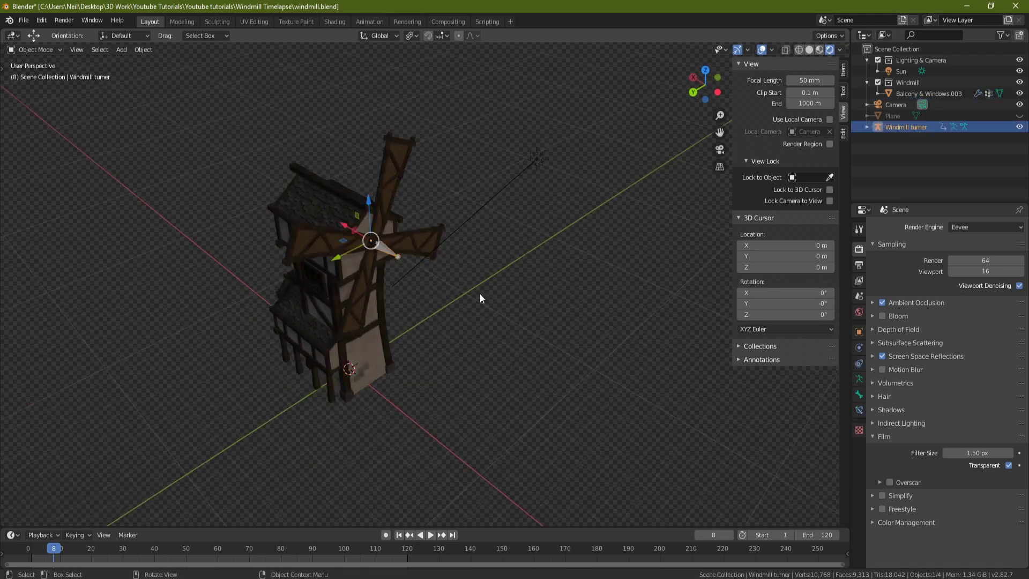
Step: Add Balcony & Windows.003 to the selection alongside Windmill turner
middle_click_drag(496, 269, 473, 212)
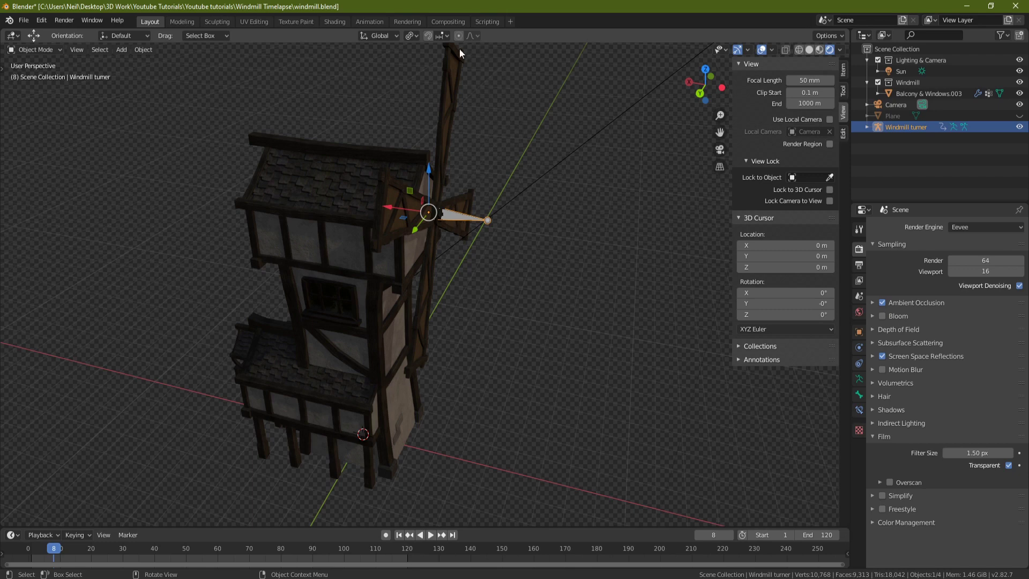
left_click(448, 85, "shift")
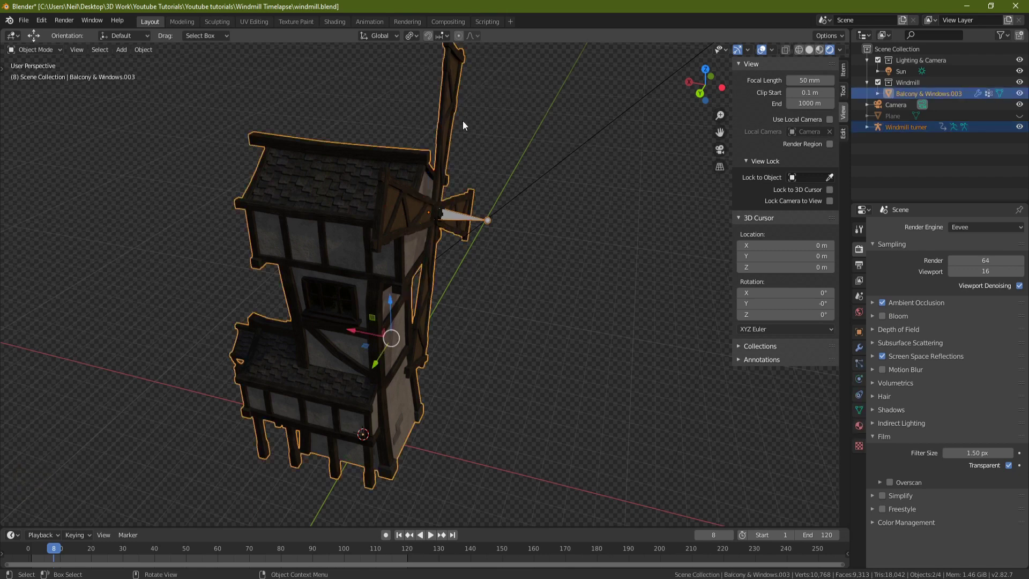
left_click(24, 20)
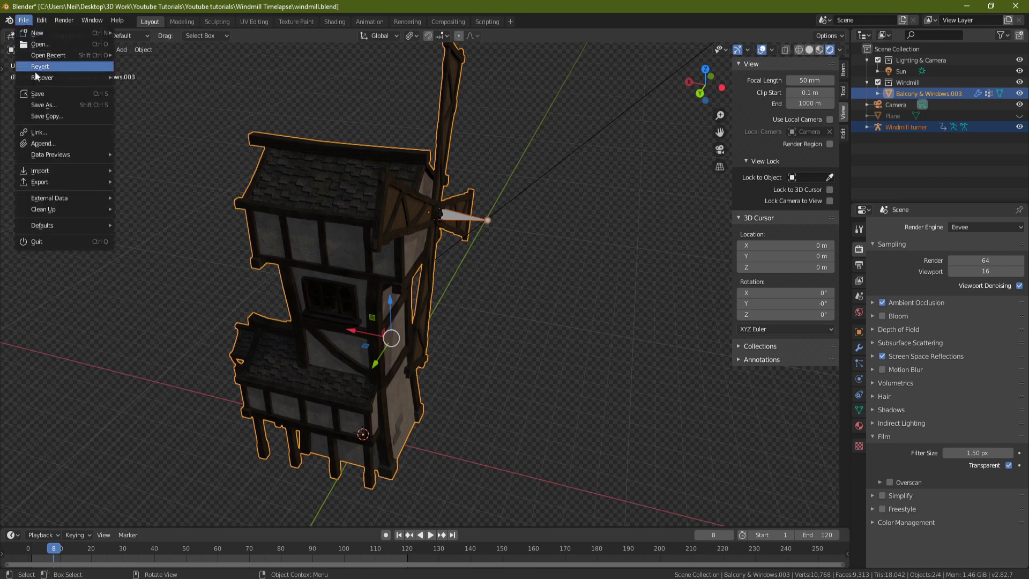
Step: Export windmill.fbx to the Unreal Export folder, limited to selected Armature and Mesh objects
mouse_move(50, 183)
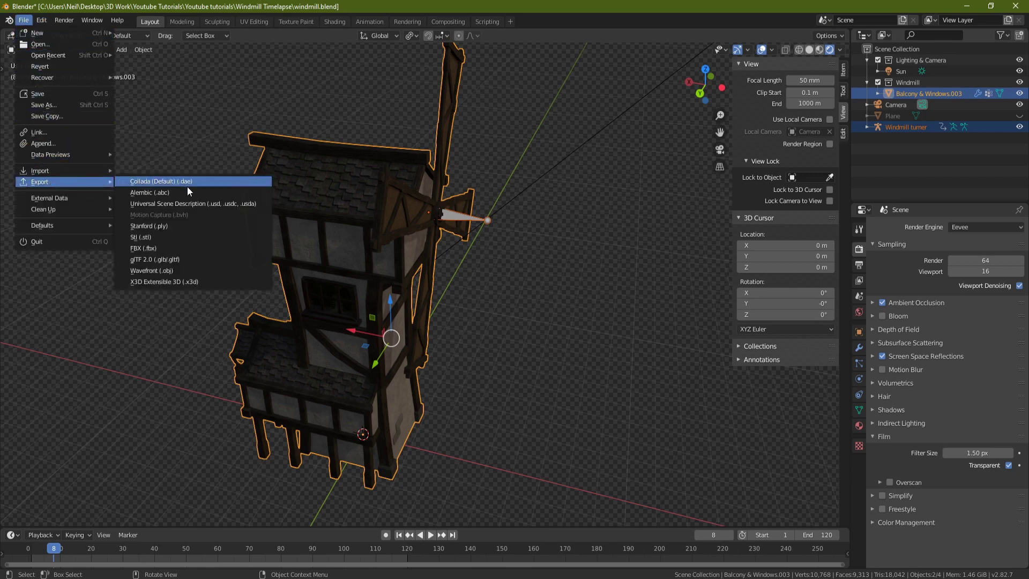
left_click(169, 247)
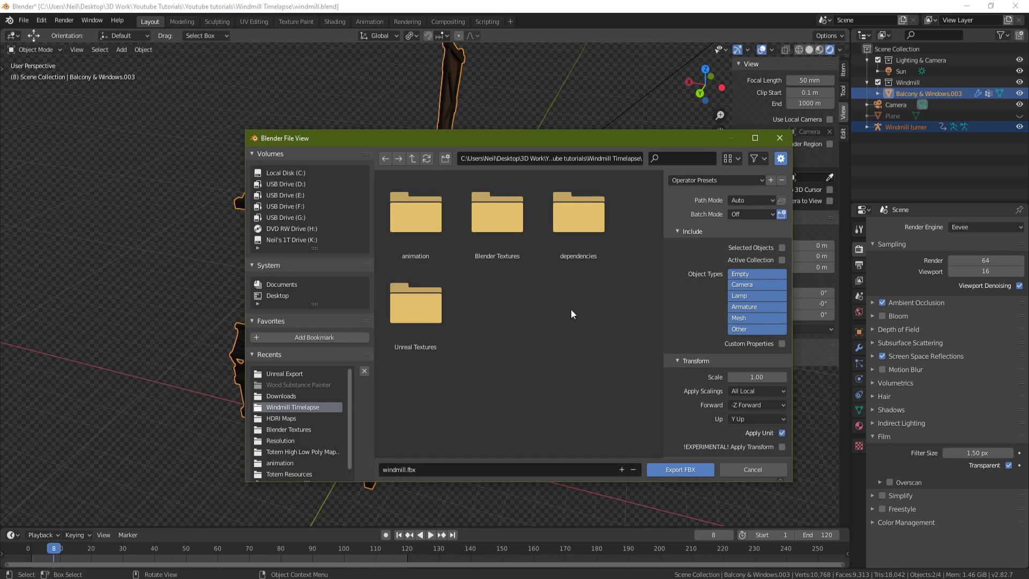
left_click(285, 374)
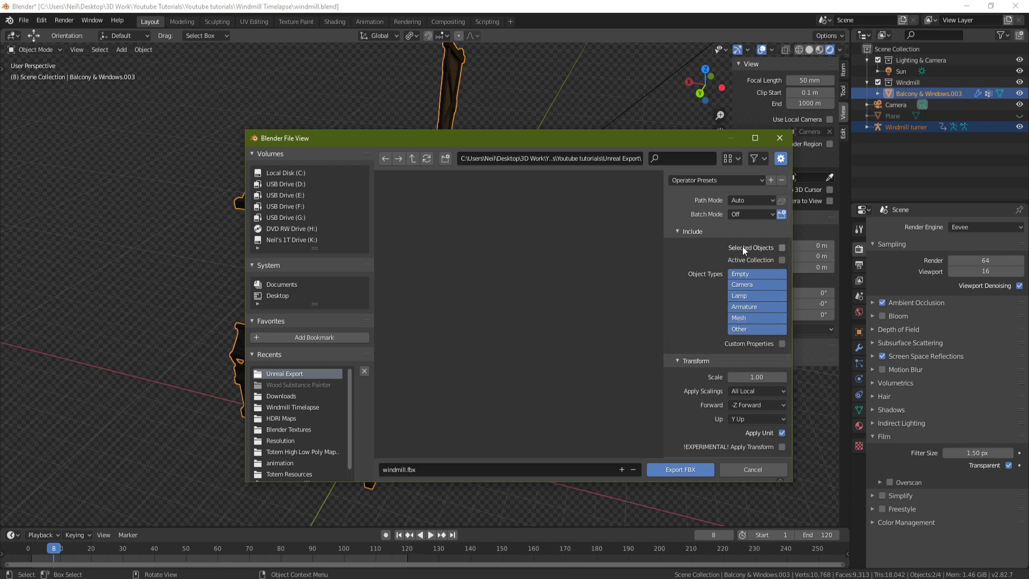
left_click(781, 248)
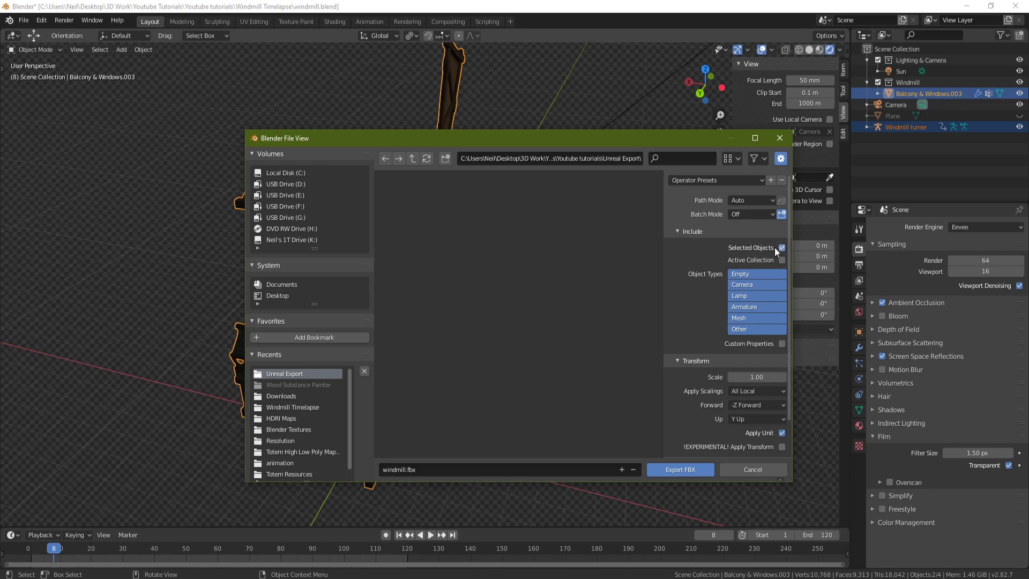
left_click(745, 320)
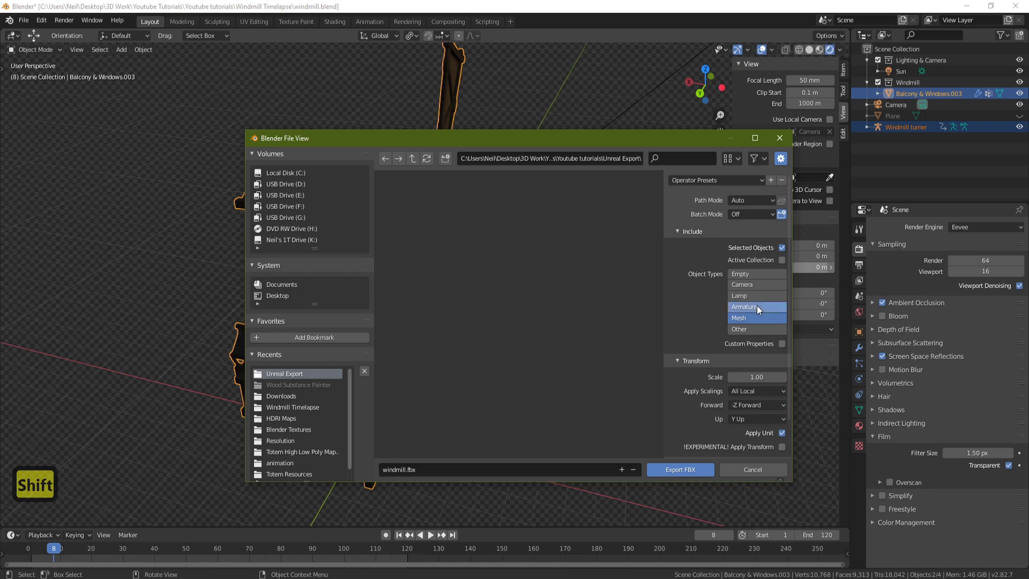
scroll(758, 308, "down", 2)
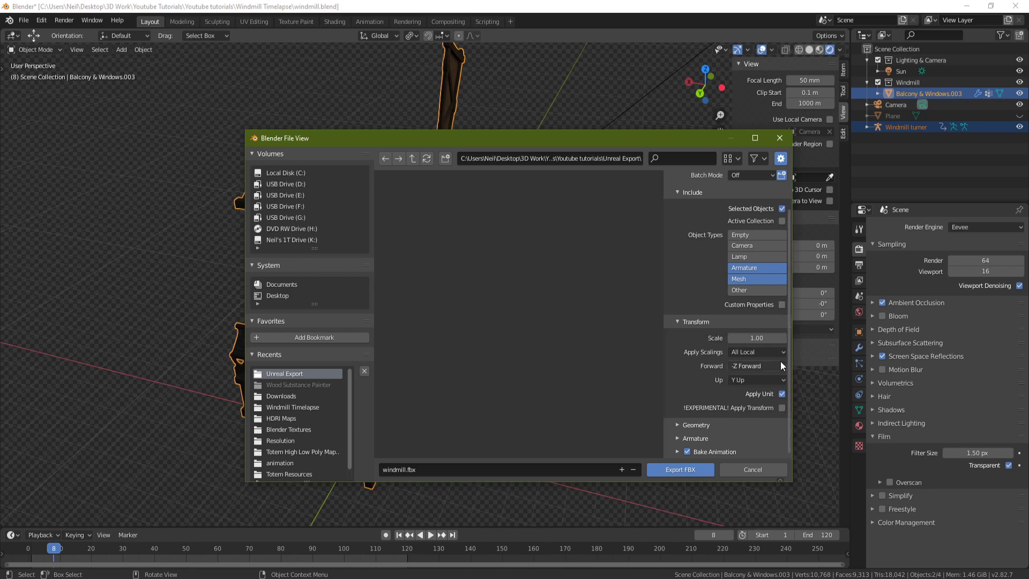
left_click(693, 423)
scroll(693, 423, "down", 4)
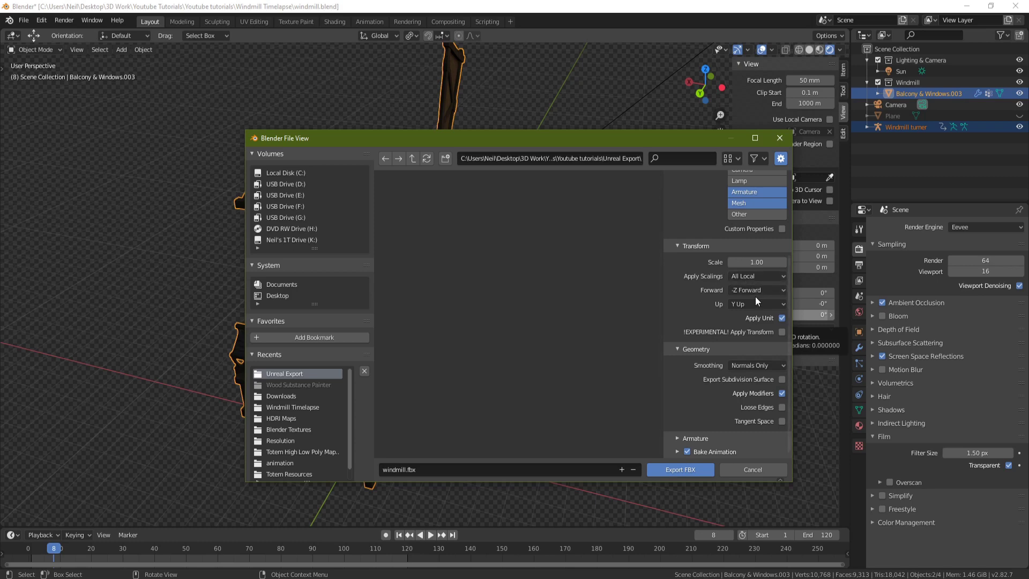
left_click(686, 469)
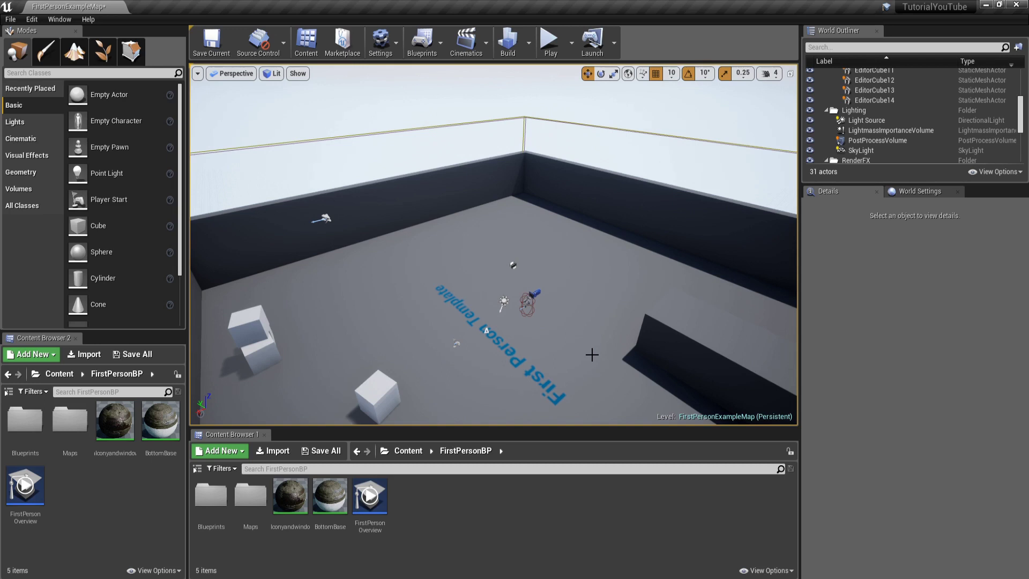
Step: Import windmill.fbx into the FirstPersonBP folder with the default FBX import options
left_click(279, 453)
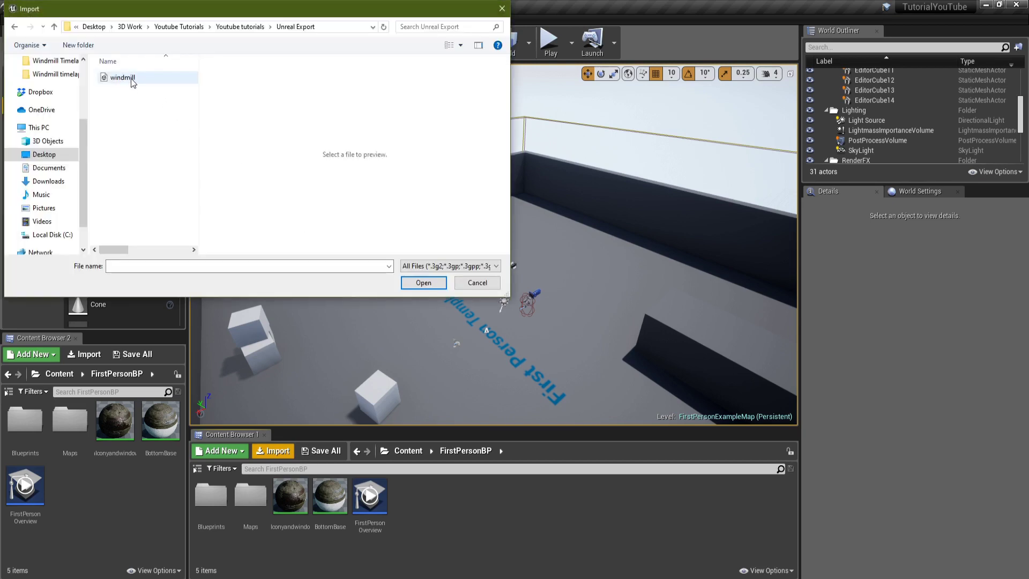
double_click(132, 80)
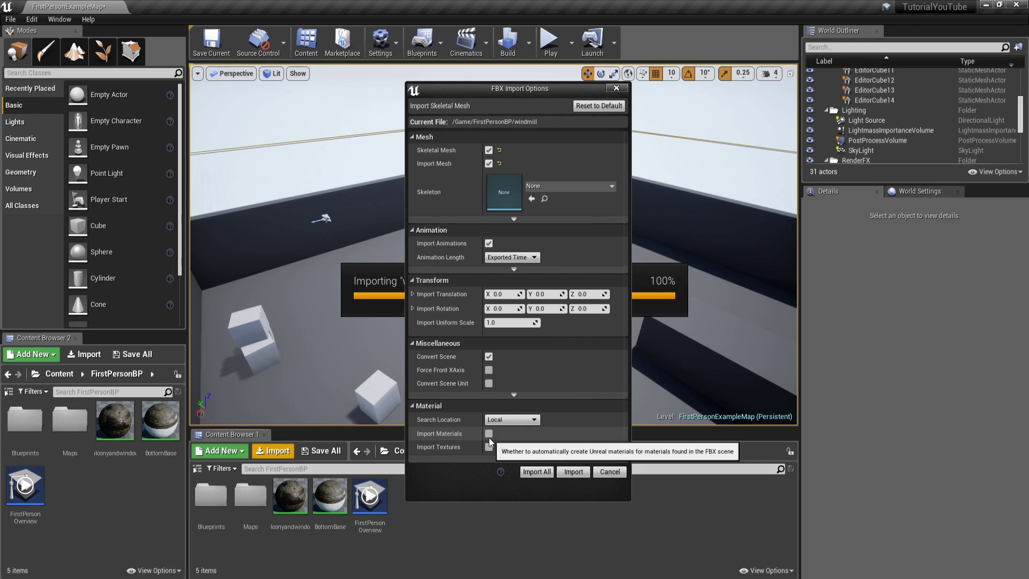
left_click(574, 472)
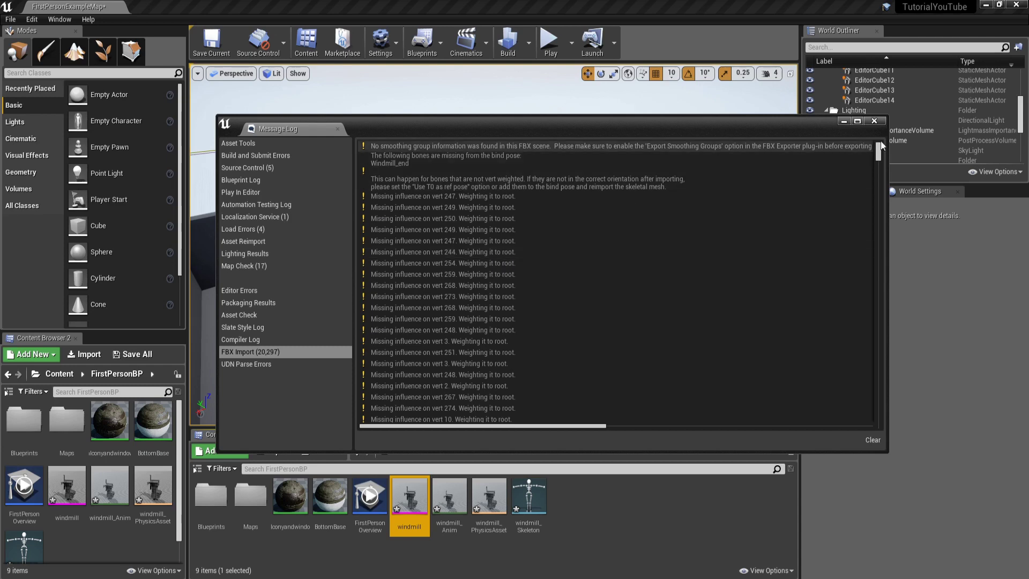
Step: Close the FBX import Message Log
left_click(874, 121)
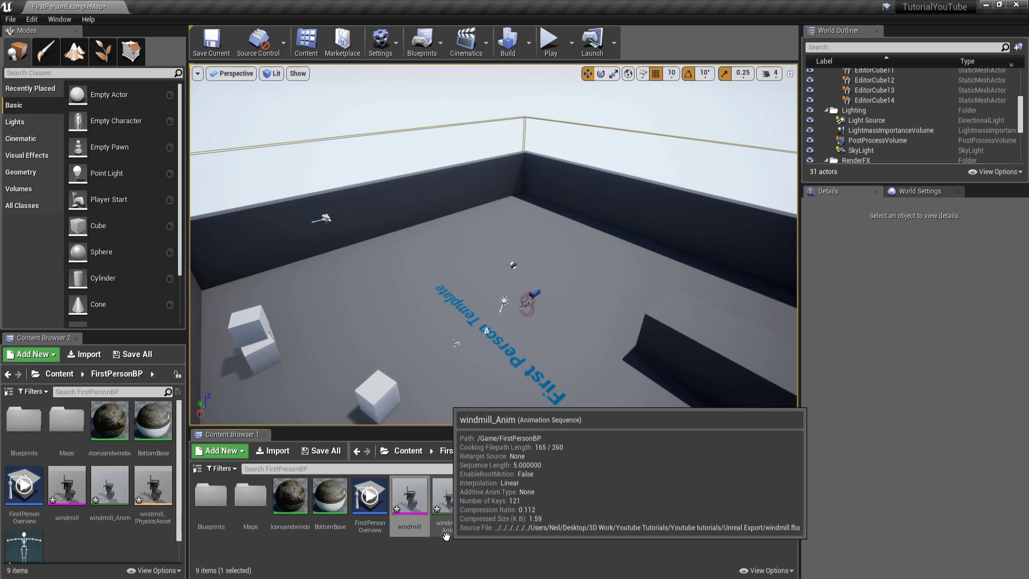
Step: Place windmill_Anim in the level and test it in a Play session, then stop playing
left_click_drag(451, 505, 388, 280)
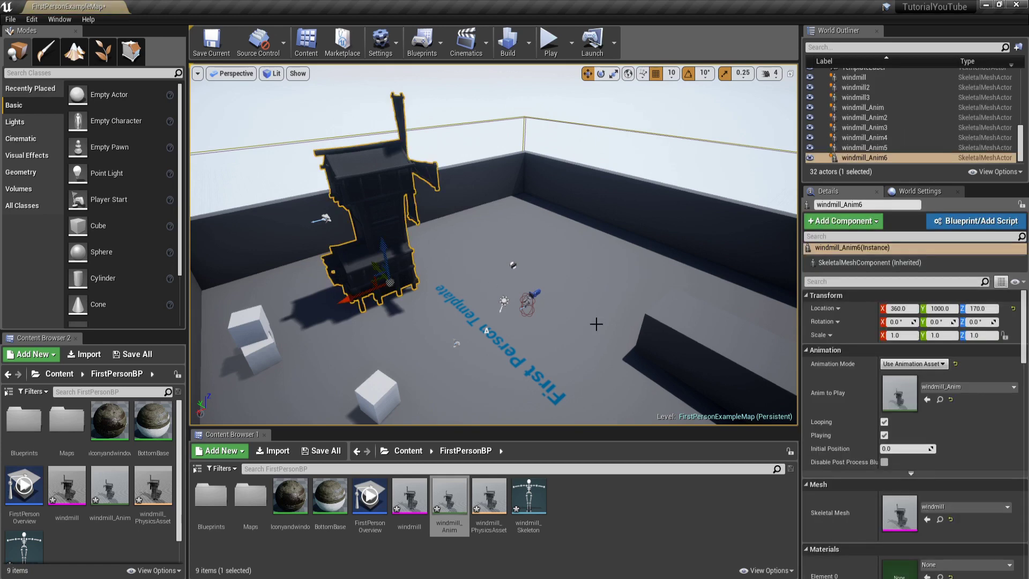
left_click(554, 51)
left_click(554, 159)
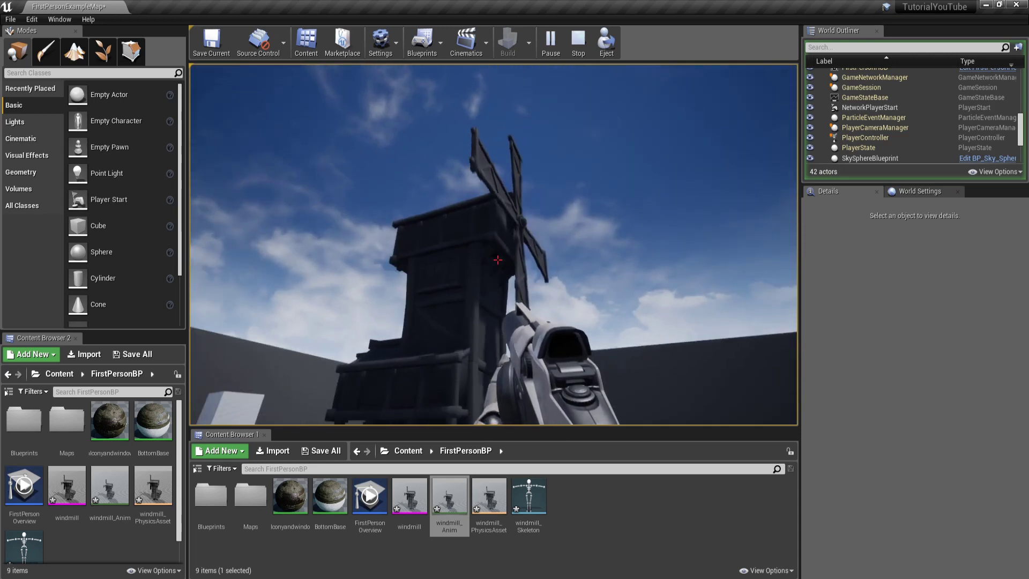
key("Escape")
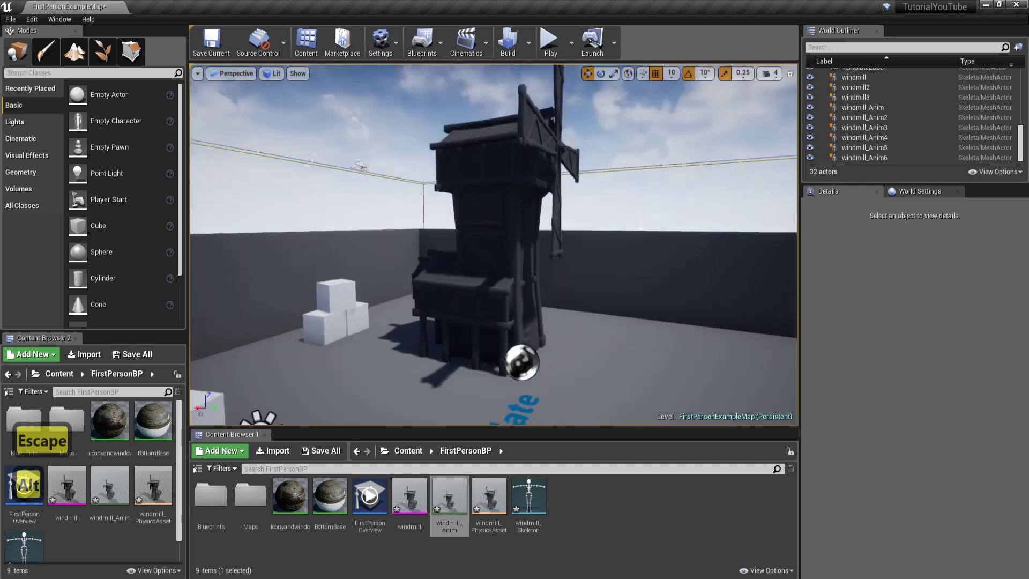
left_click_drag(634, 174, 611, 295, "alt")
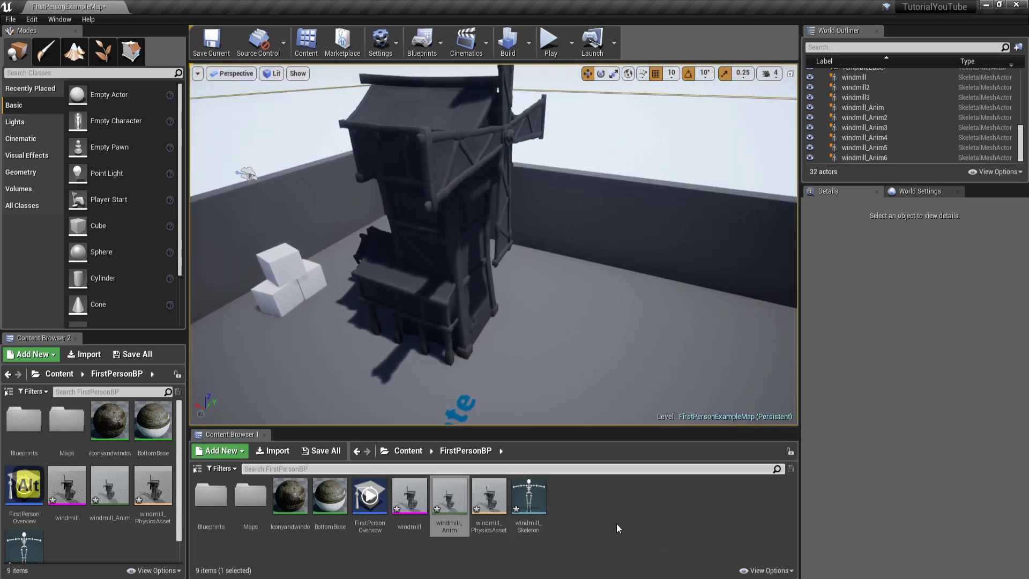
Step: Create a new material in the Content Browser and name it BalconyWindows
right_click(619, 504)
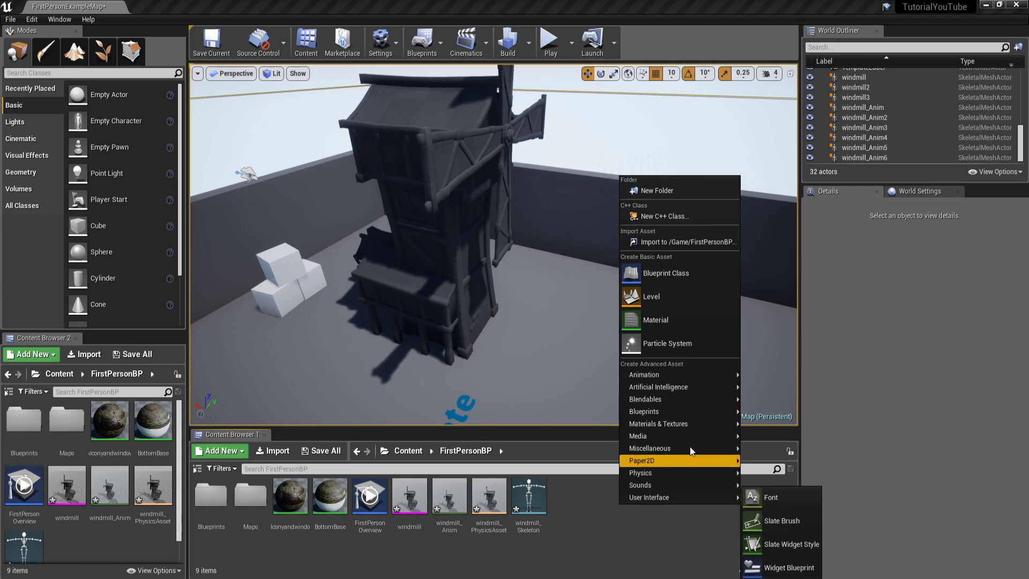
left_click(673, 316)
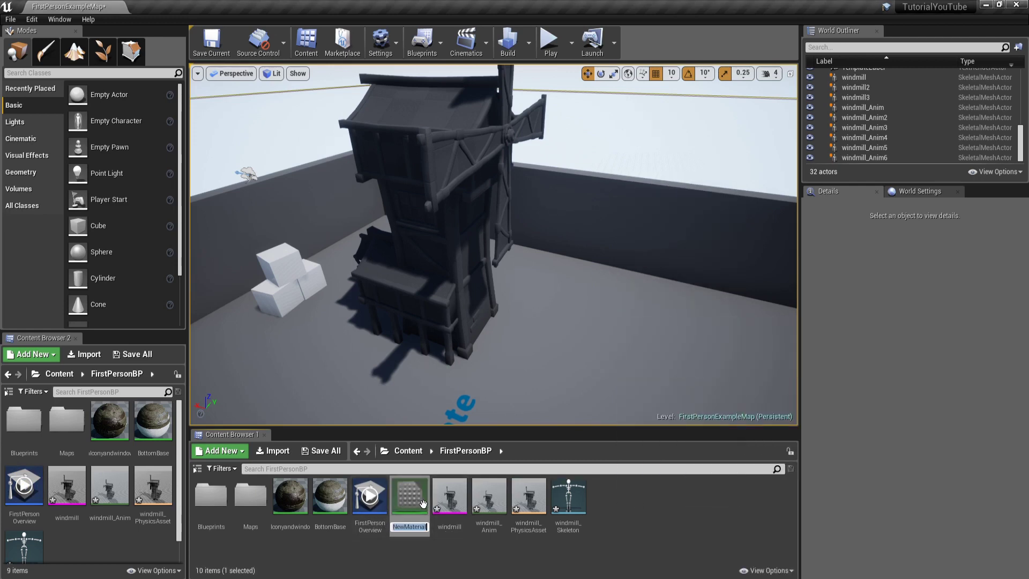
type("W")
key("BackSpace")
key("BackSpace")
key("BackSpace")
key("BackSpace")
key("BackSpace")
key("BackSpace")
key("BackSpace")
key("BackSpace")
key("BackSpace")
type("BalconyW")
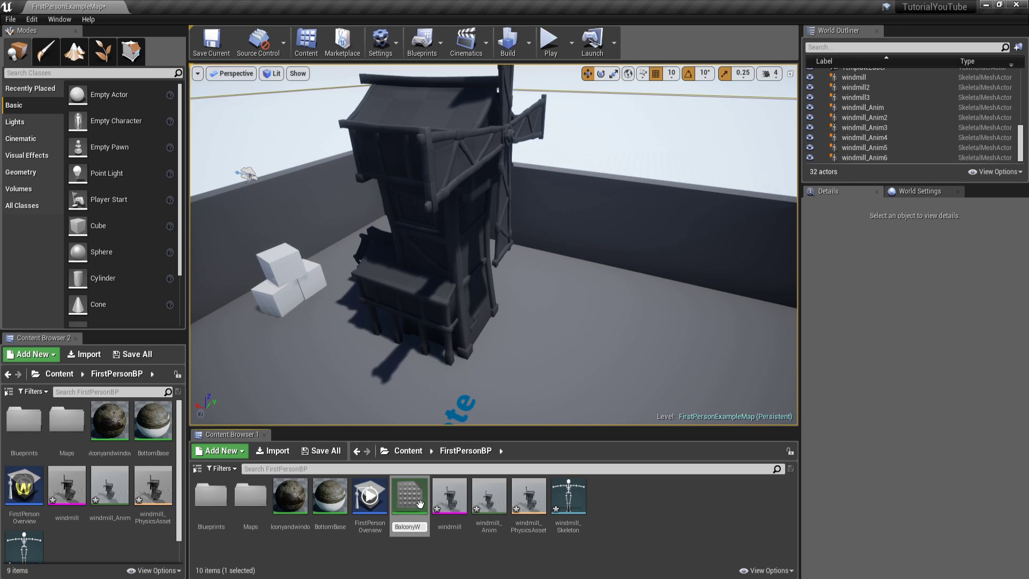
type("indows")
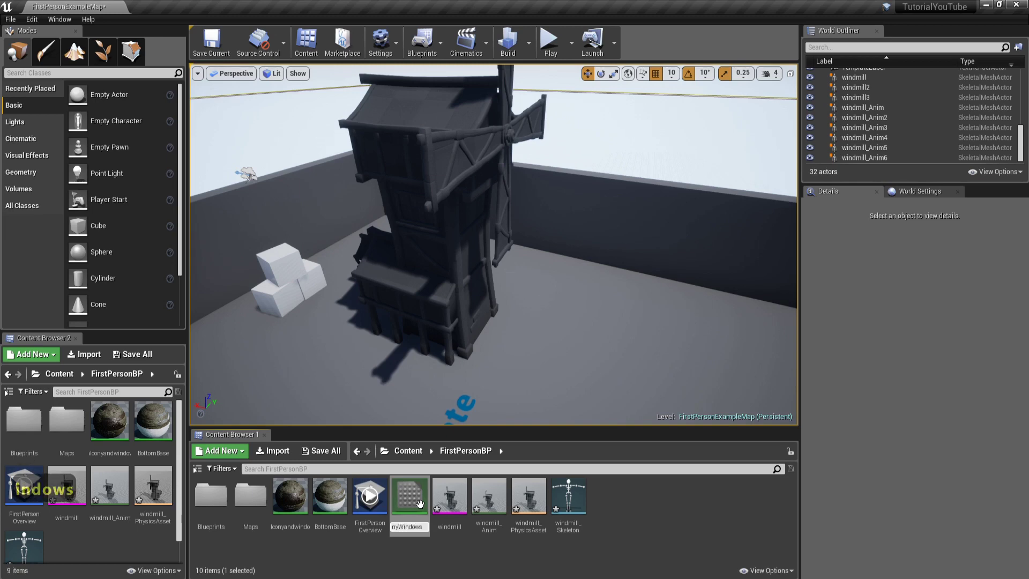
key("Left")
key("Left")
key("Left")
key("Left")
key("Left")
key("Left")
key("Left")
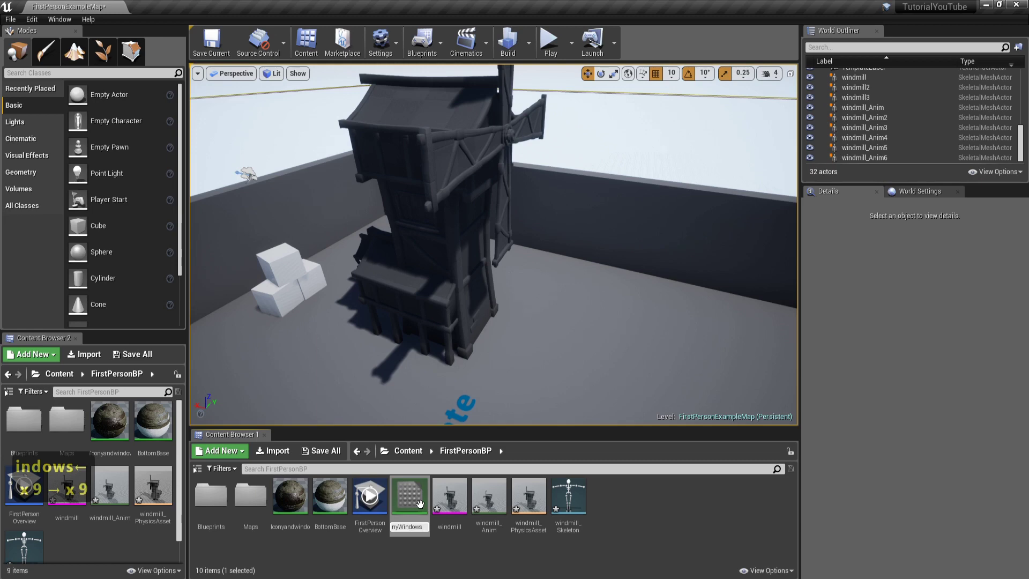
key("Return")
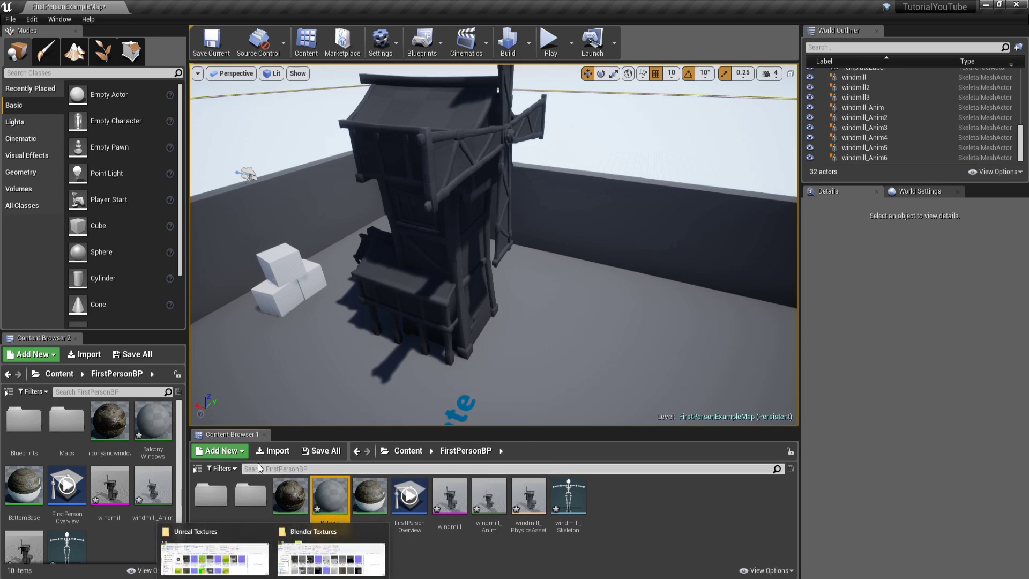
Step: Import all windmill texture maps, from Balcony & Windows through Bottom_Base and Bottom_Floor, into FirstPersonBP
left_click(273, 450)
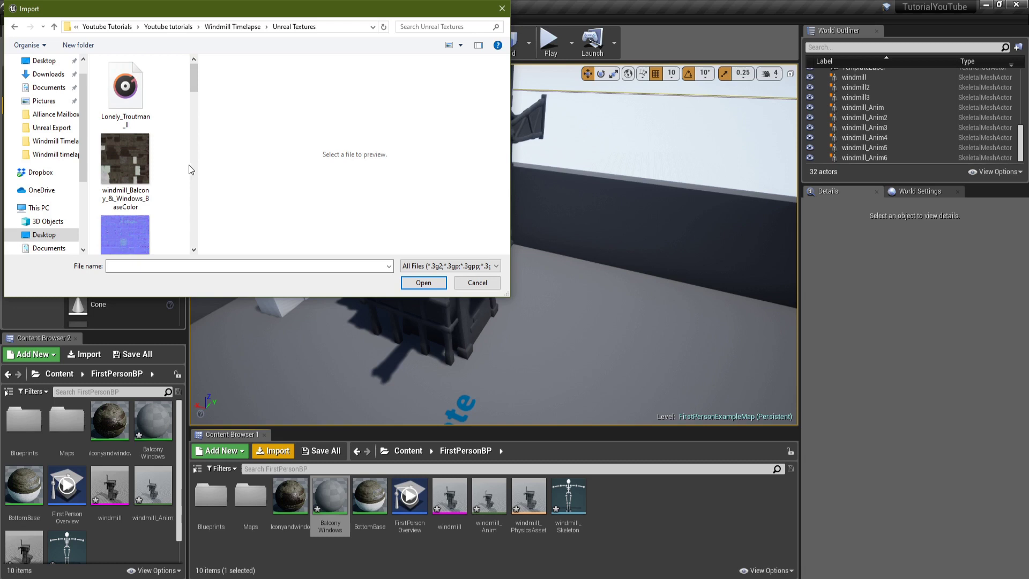
scroll(199, 171, "down", 5)
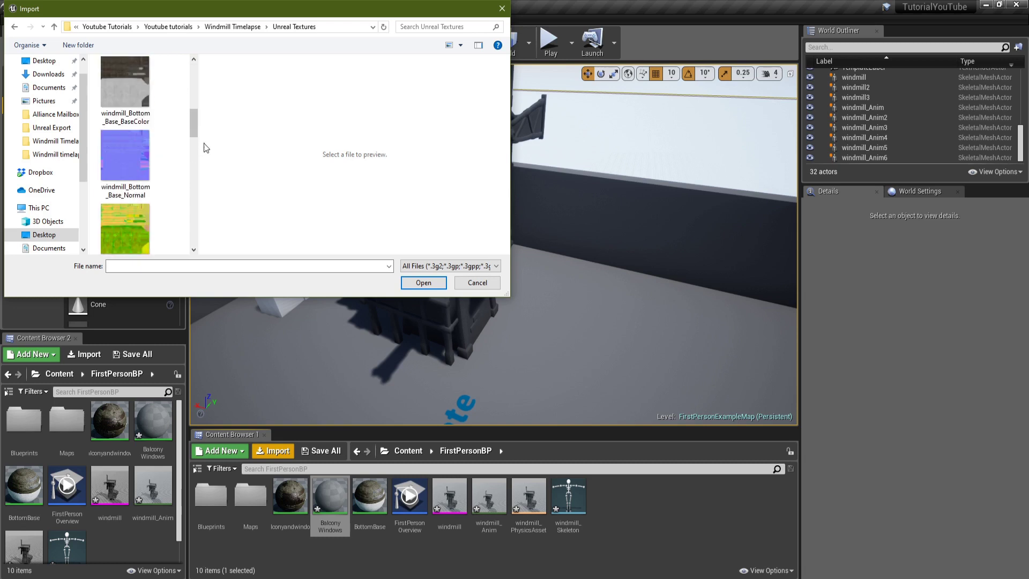
left_click_drag(194, 127, 193, 257)
left_click(125, 161)
left_click(140, 198, "shift")
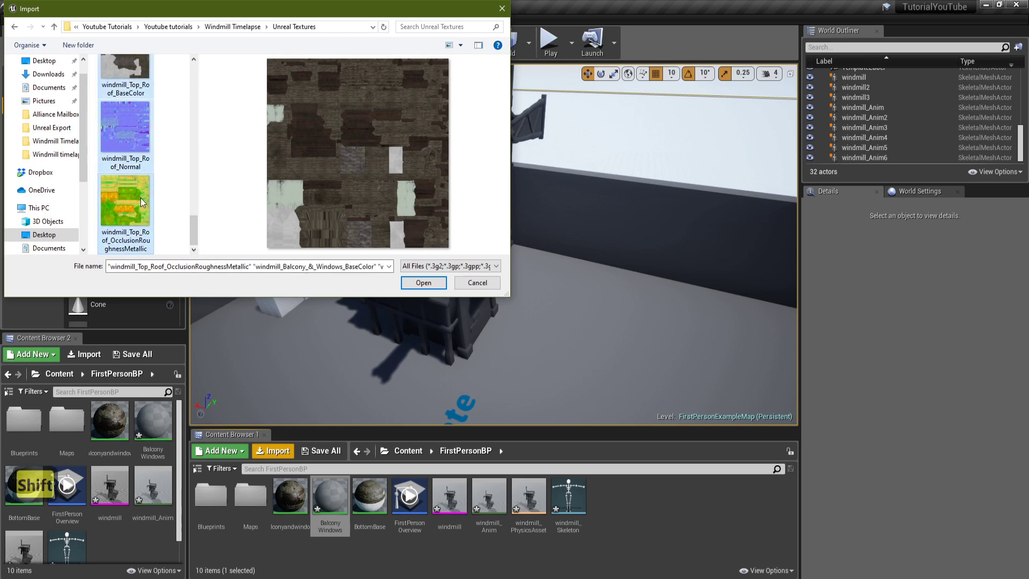
left_click(423, 283)
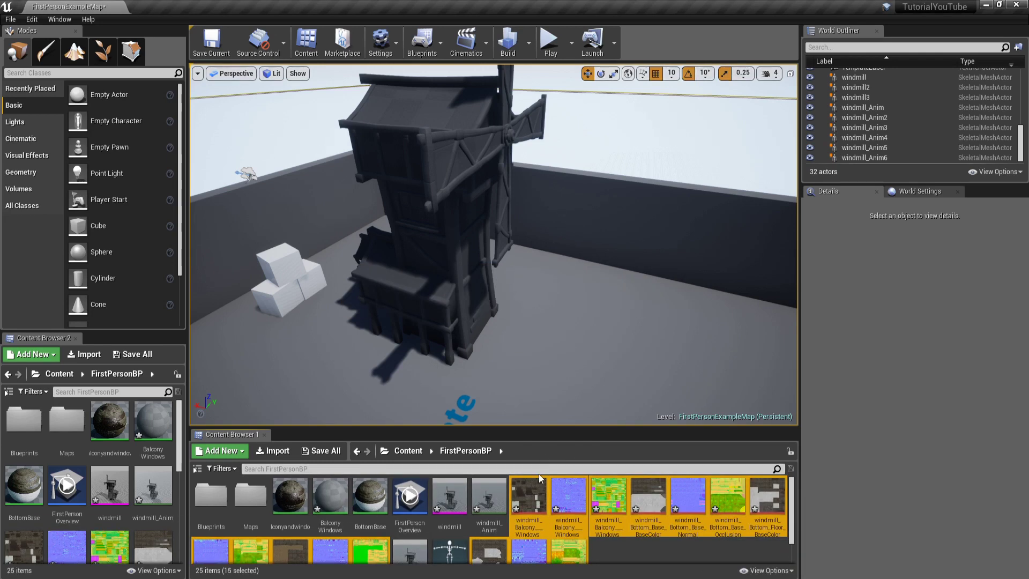
Step: Open BalconyWindows and add its base colour, normal and occlusion textures to the graph
double_click(341, 486)
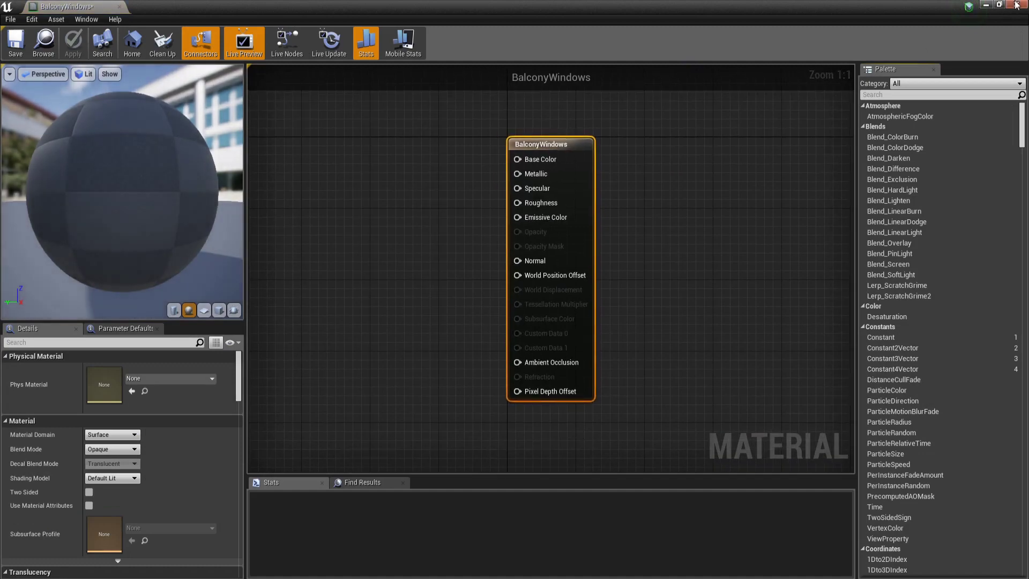
left_click(998, 5)
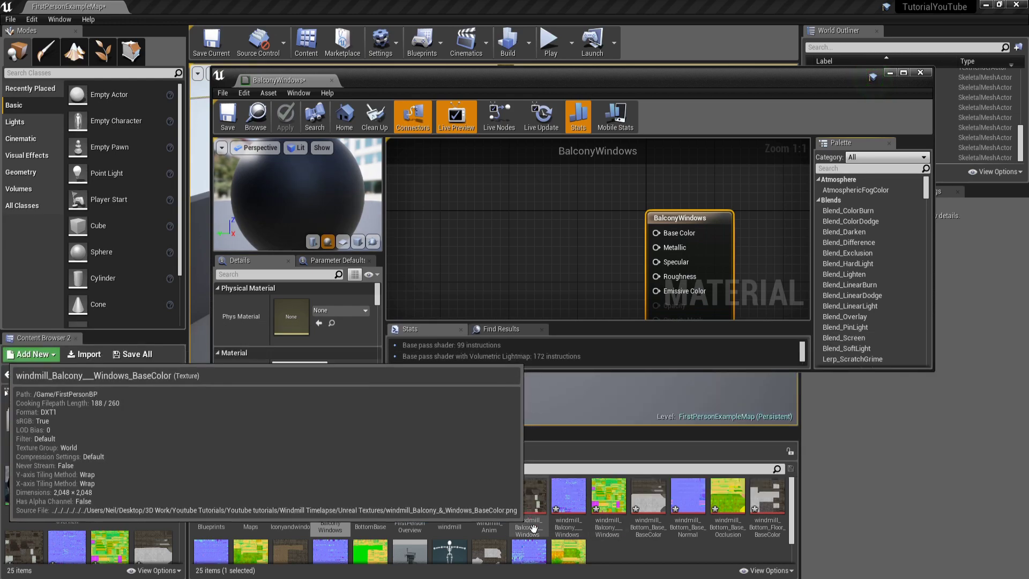
left_click(527, 504)
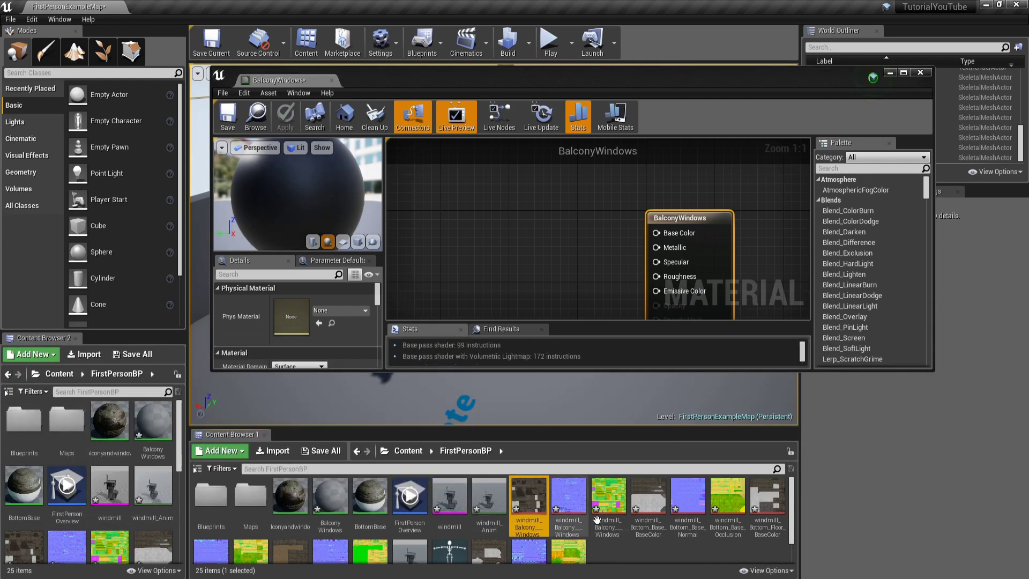
left_click(611, 506, "shift")
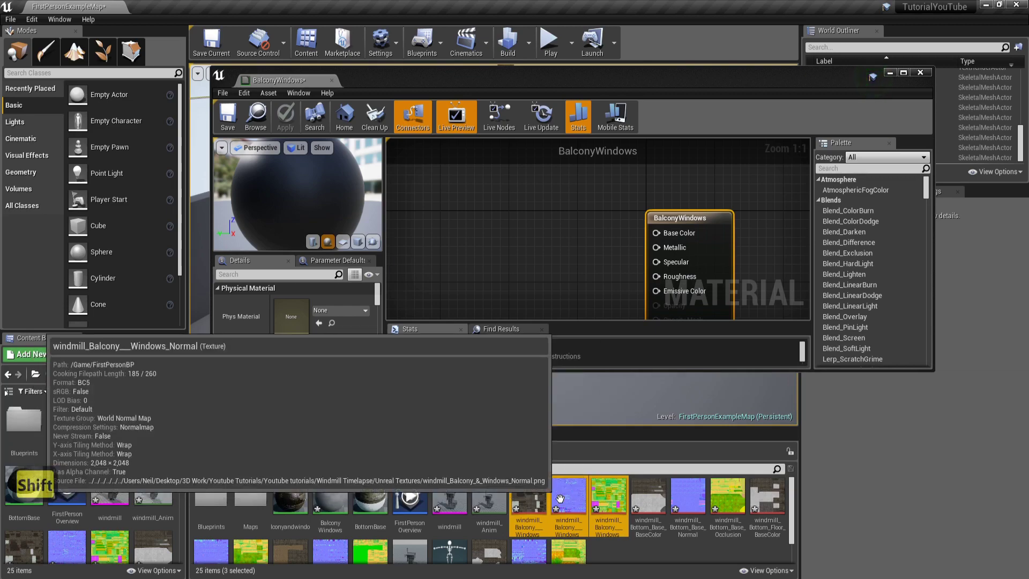
left_click_drag(562, 486, 531, 257)
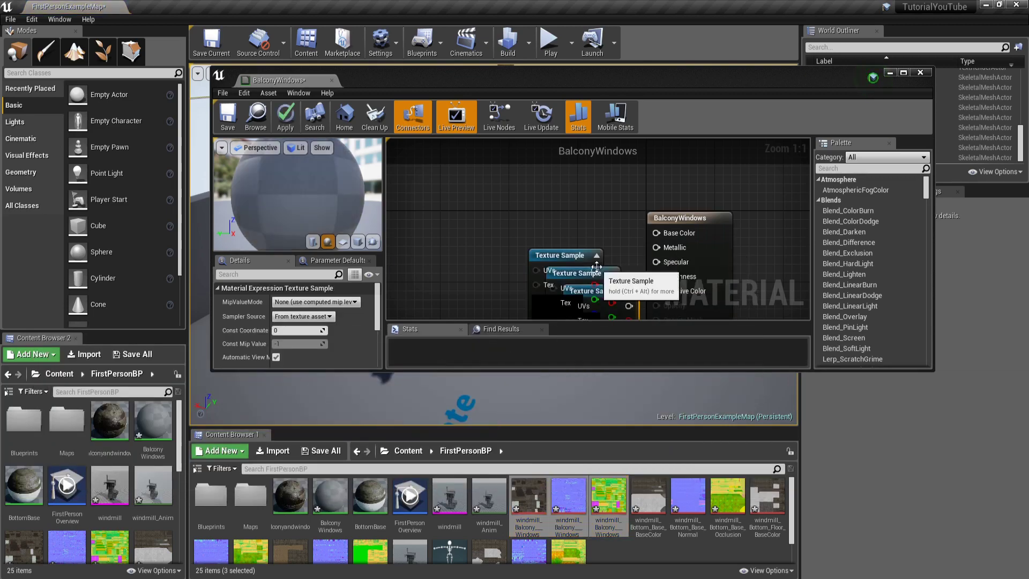
Step: Wire base colour to Base Color, normal to Normal, and R/G/B to AO, Roughness, Metallic
left_click(904, 72)
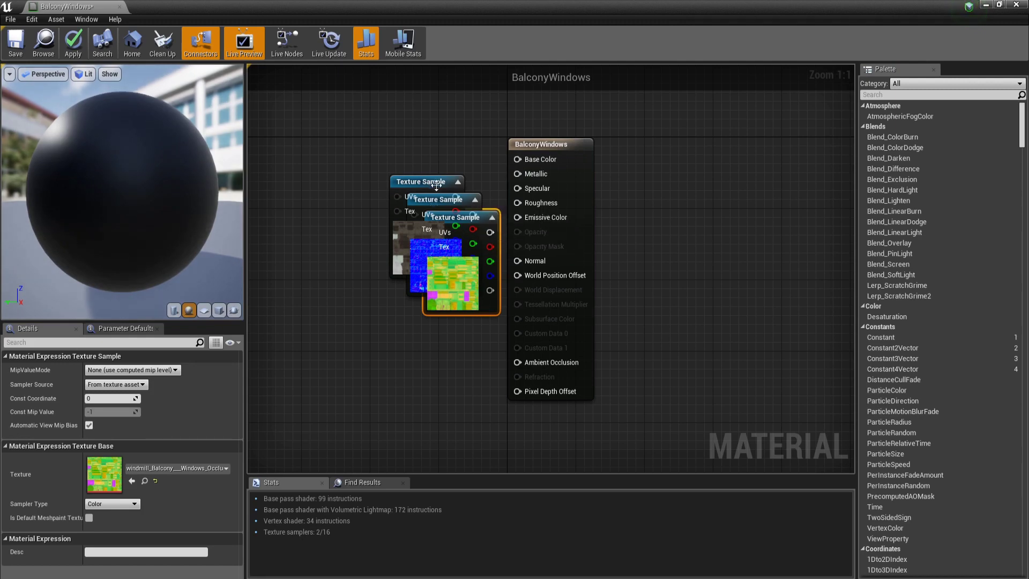
left_click_drag(420, 177, 365, 102)
left_click_drag(434, 200, 365, 226)
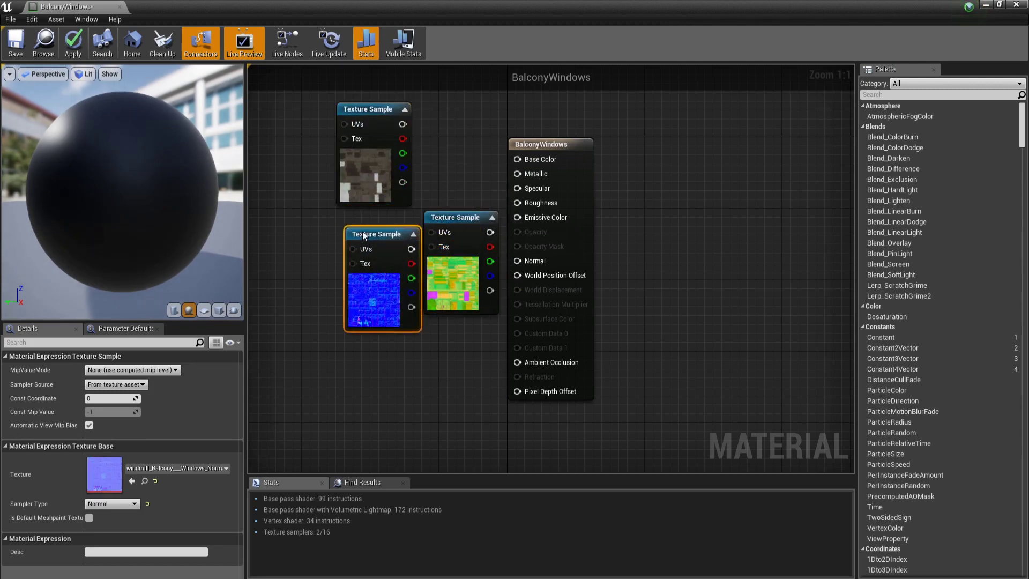
left_click_drag(443, 218, 346, 351)
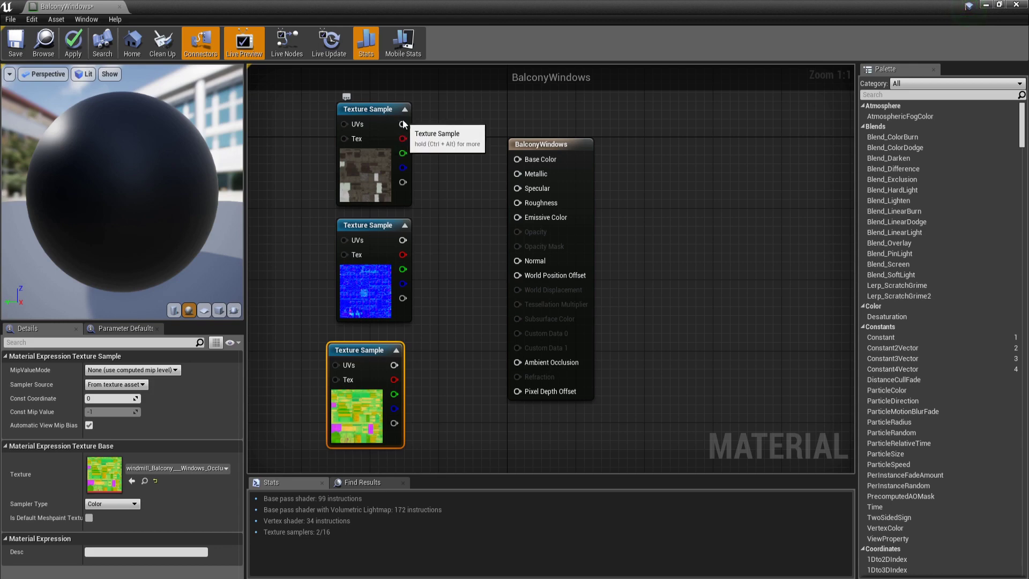
left_click_drag(403, 123, 518, 159)
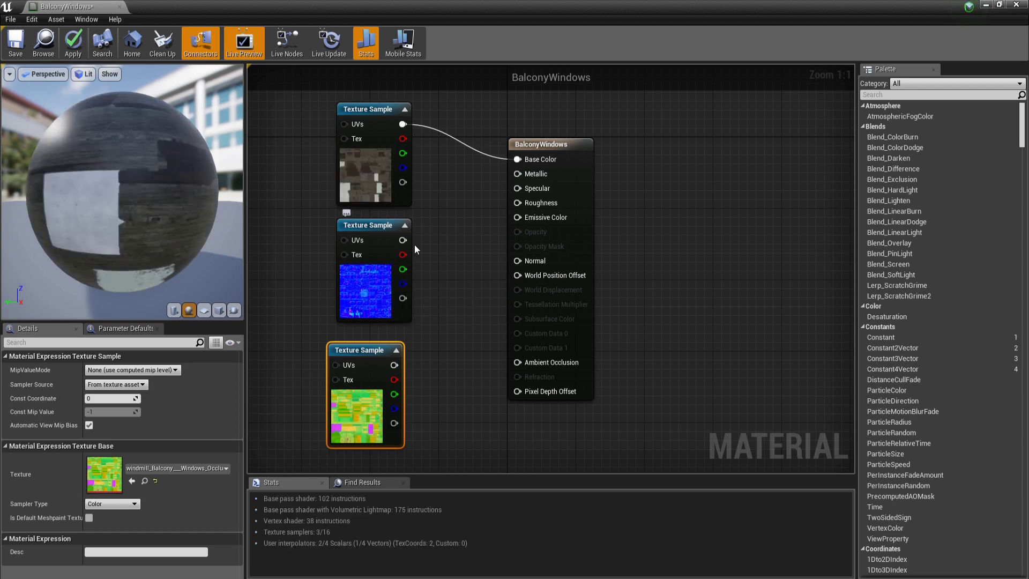
left_click_drag(403, 241, 523, 259)
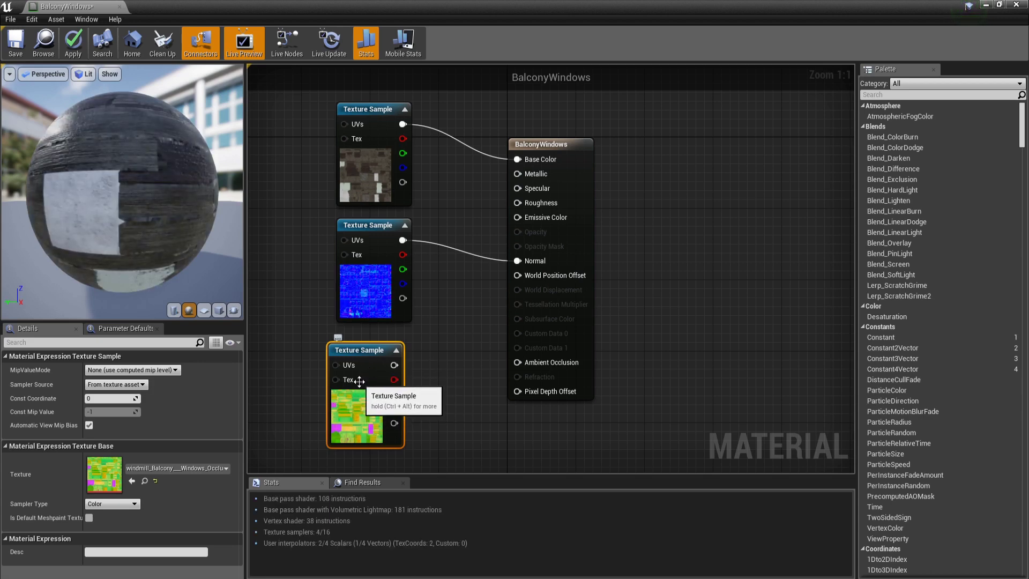
left_click_drag(394, 379, 517, 363)
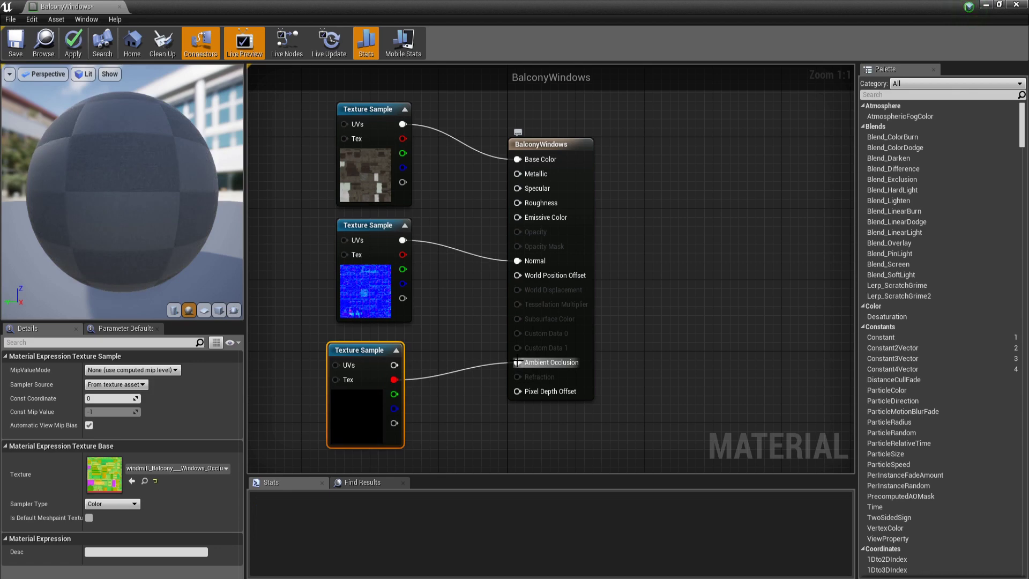
left_click_drag(394, 394, 523, 202)
left_click_drag(394, 408, 519, 173)
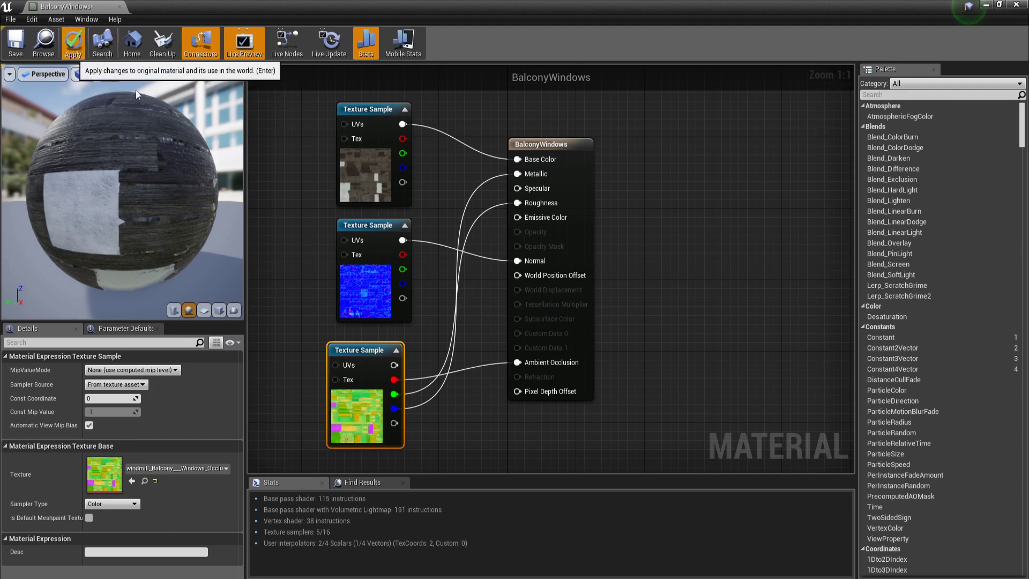
Step: Apply and save the BalconyWindows material, then close its editor
key("Return")
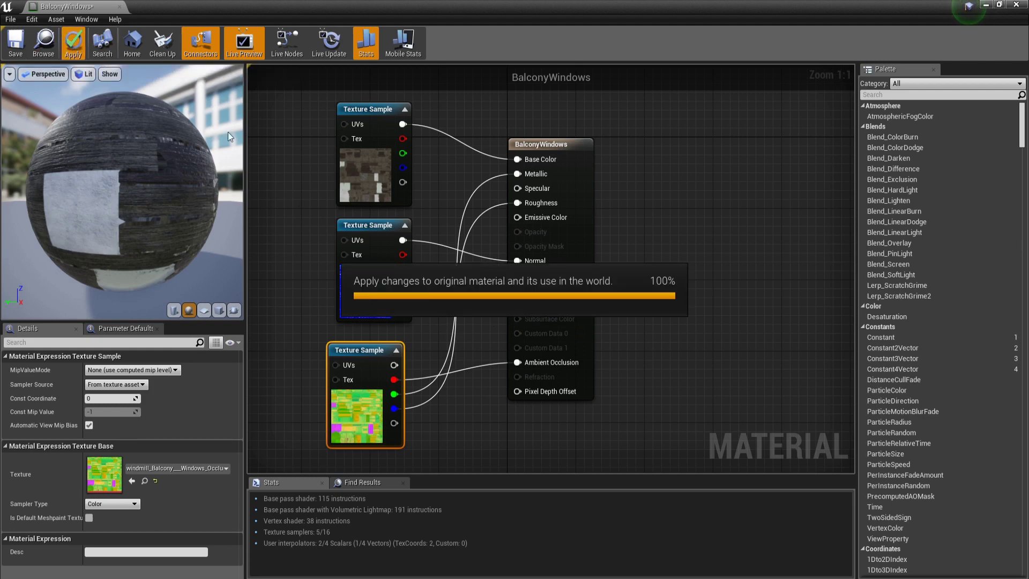
left_click(15, 43)
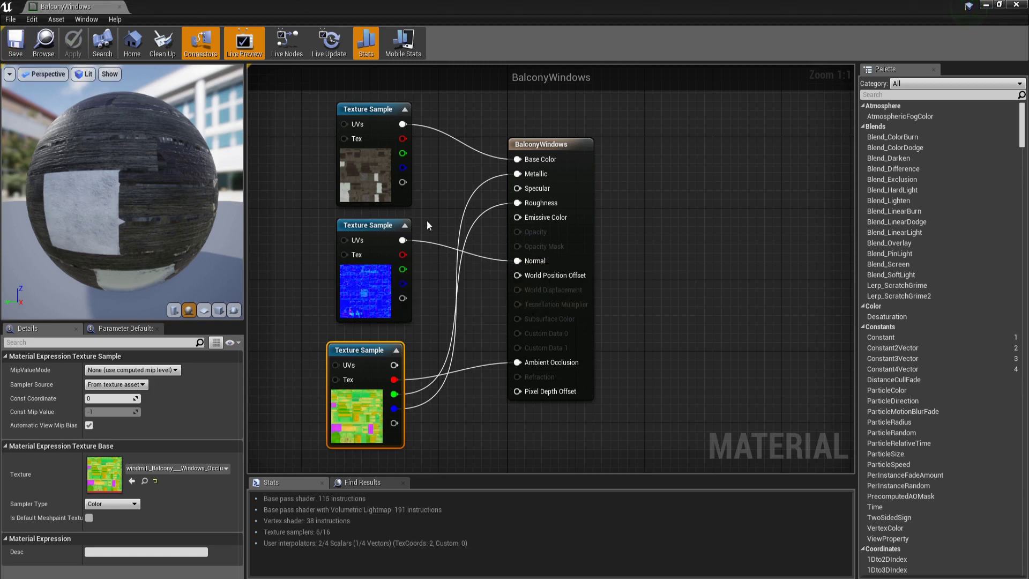
left_click(1019, 5)
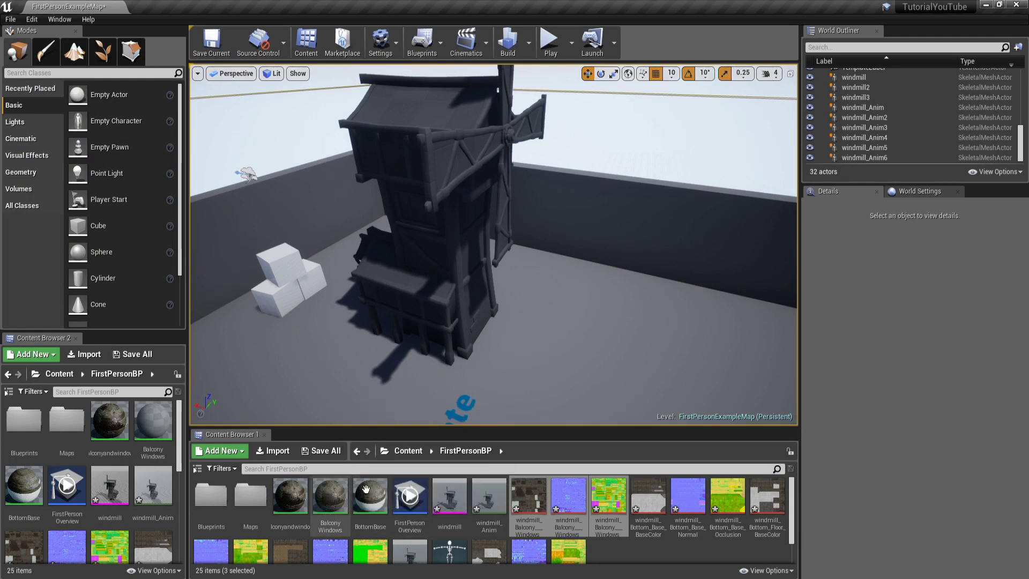
Step: Create a new folder named Windmill in FirstPersonBP
right_click(629, 545)
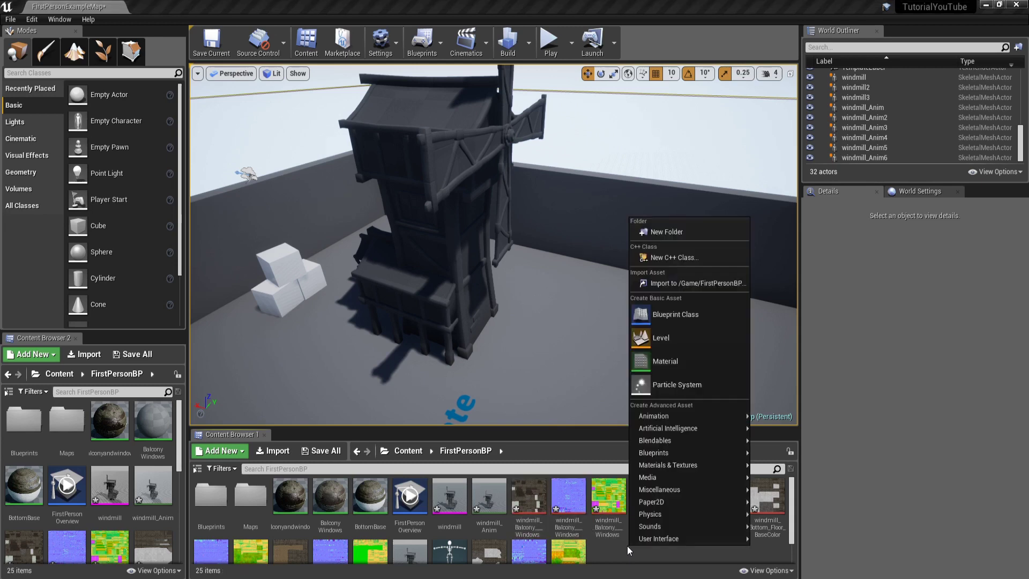
left_click(686, 235)
type("Windmill")
key("Return")
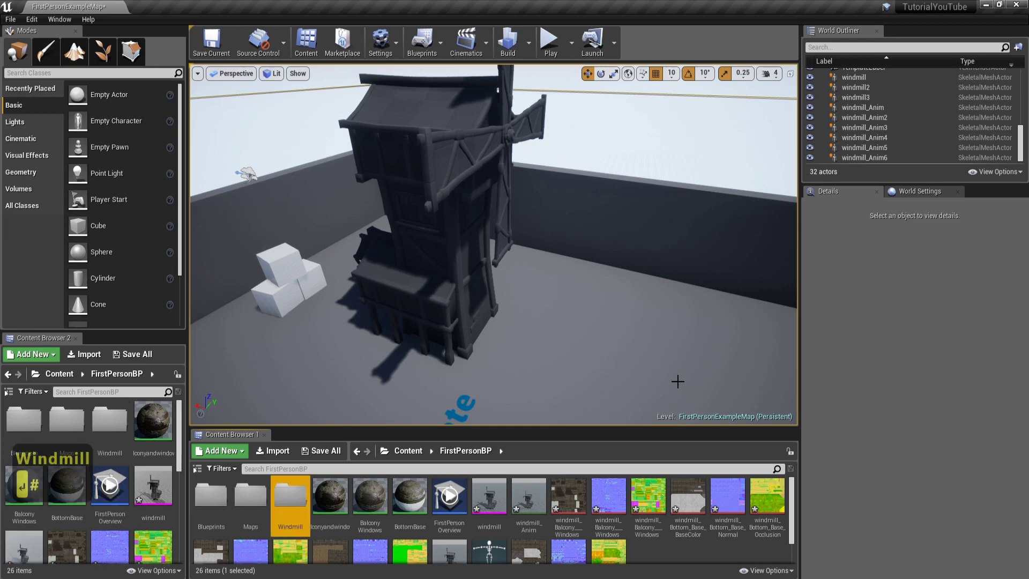
Step: Move the BalconyWindows material into the Windmill folder and open that folder
left_click_drag(370, 496, 298, 500)
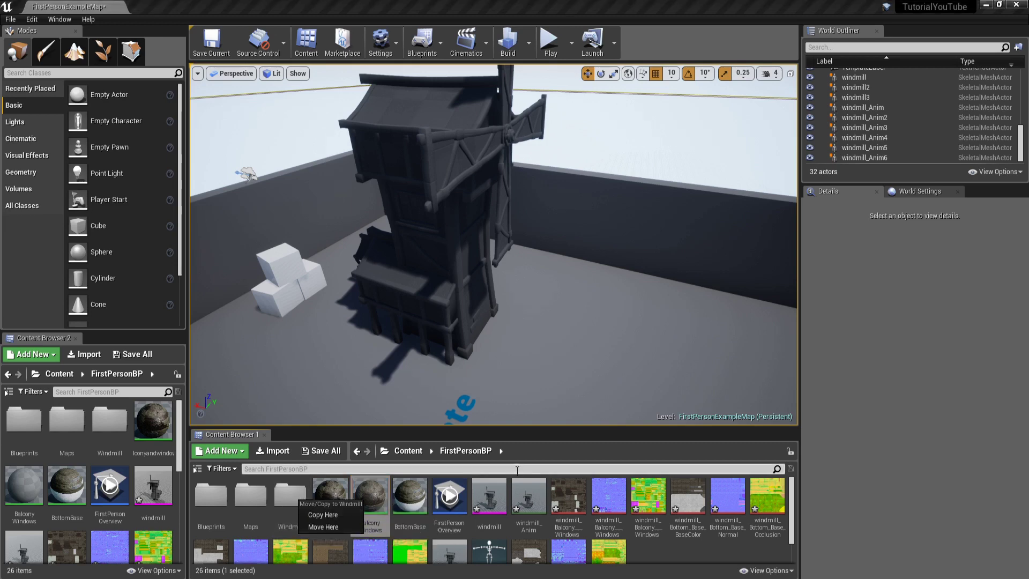
left_click(336, 526)
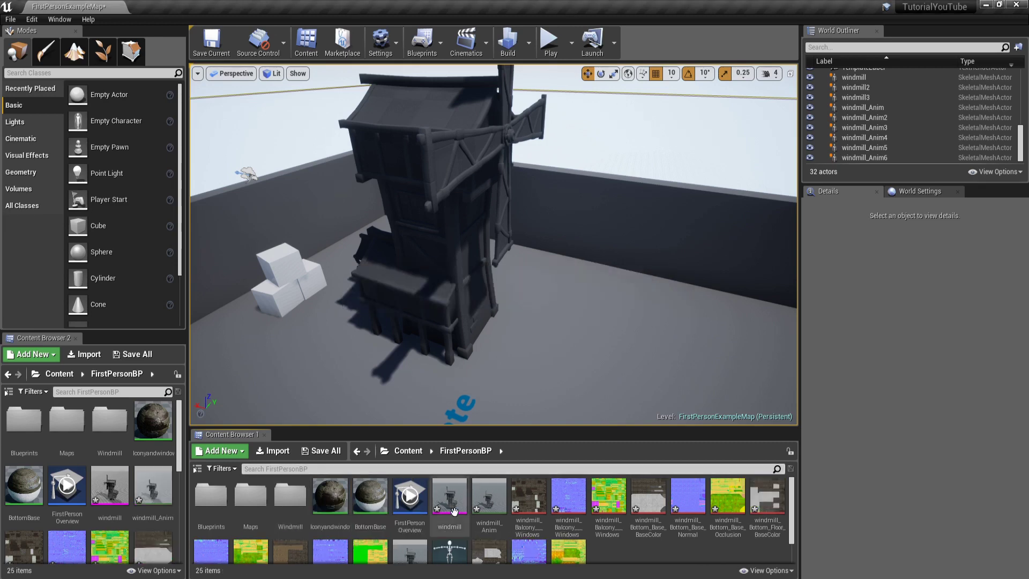
double_click(292, 492)
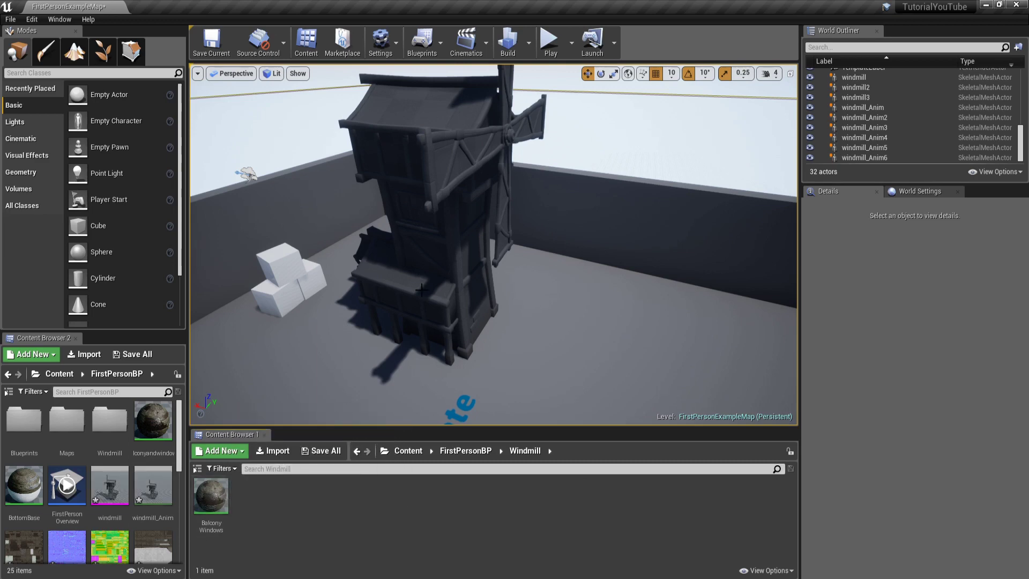
Step: Duplicate BalconyWindows and name the copy BottomBase
left_click(224, 492)
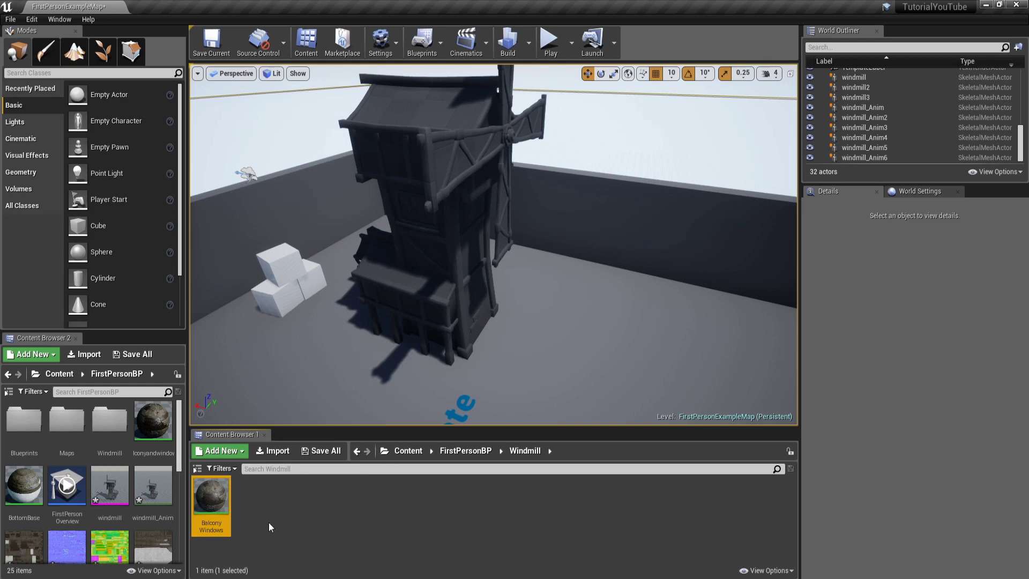
right_click(226, 491)
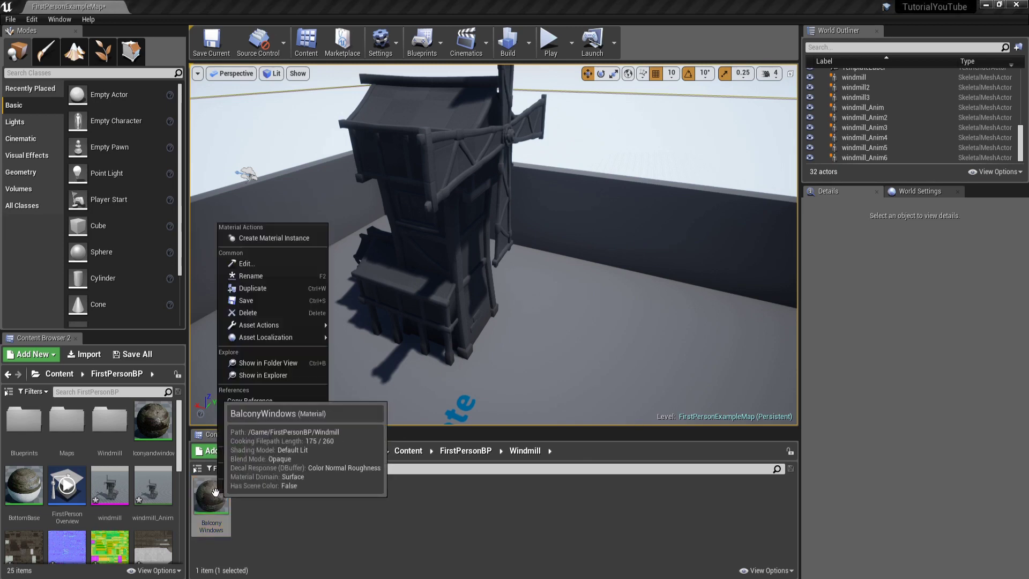
left_click(273, 288)
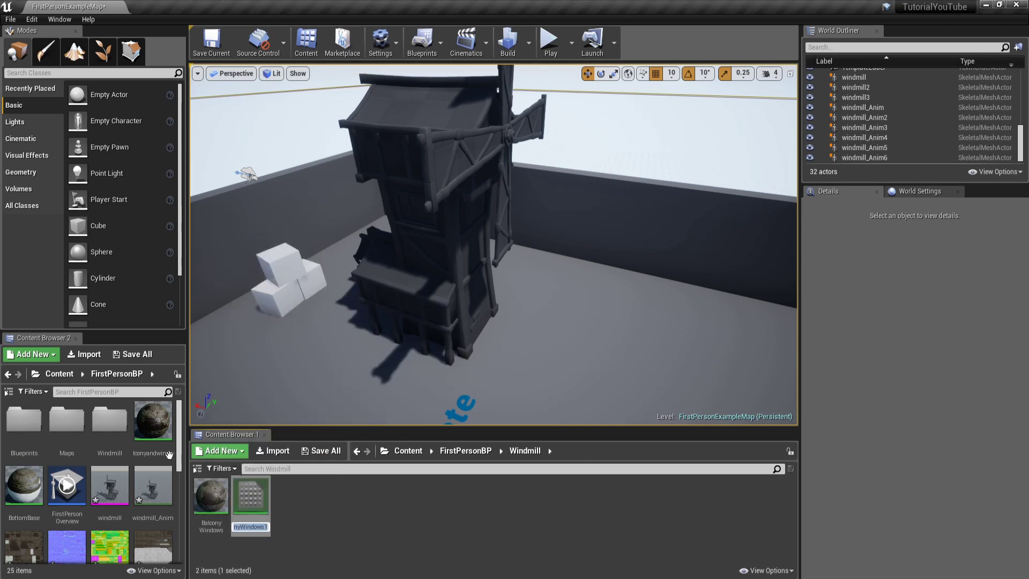
left_click_drag(180, 461, 179, 516)
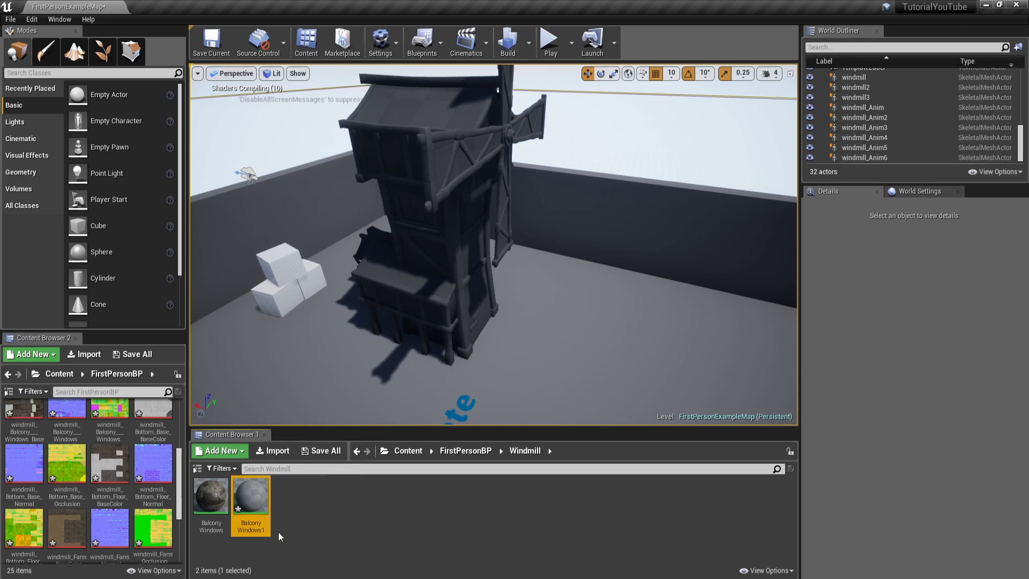
right_click(249, 525)
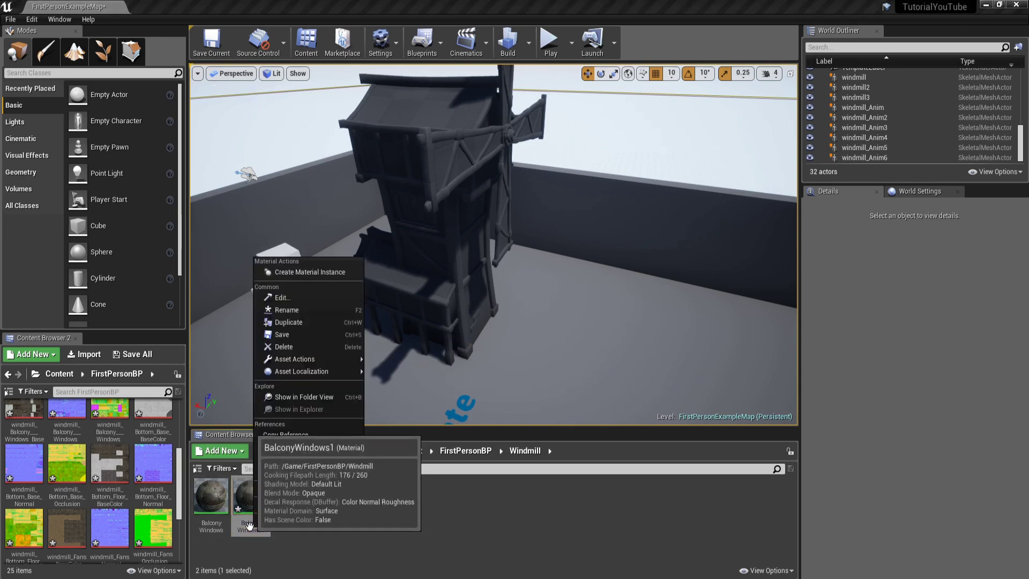
left_click(307, 321)
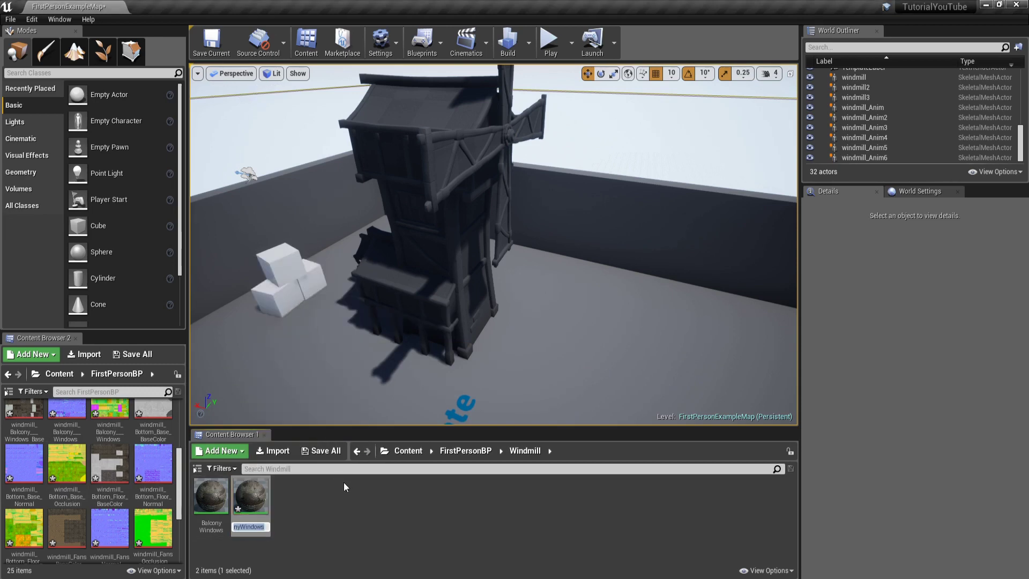
type("Bottom")
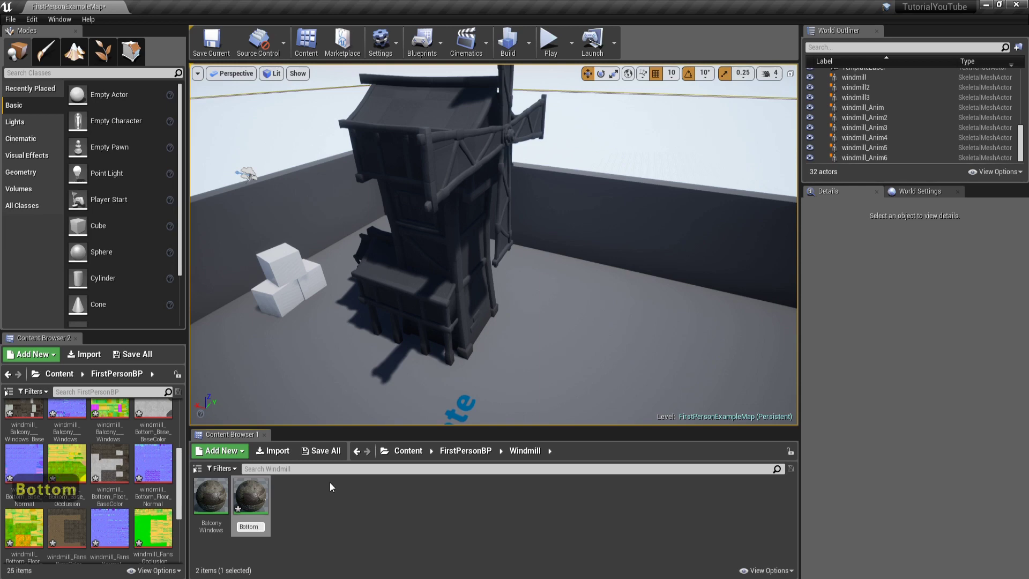
type("Base")
key("Return")
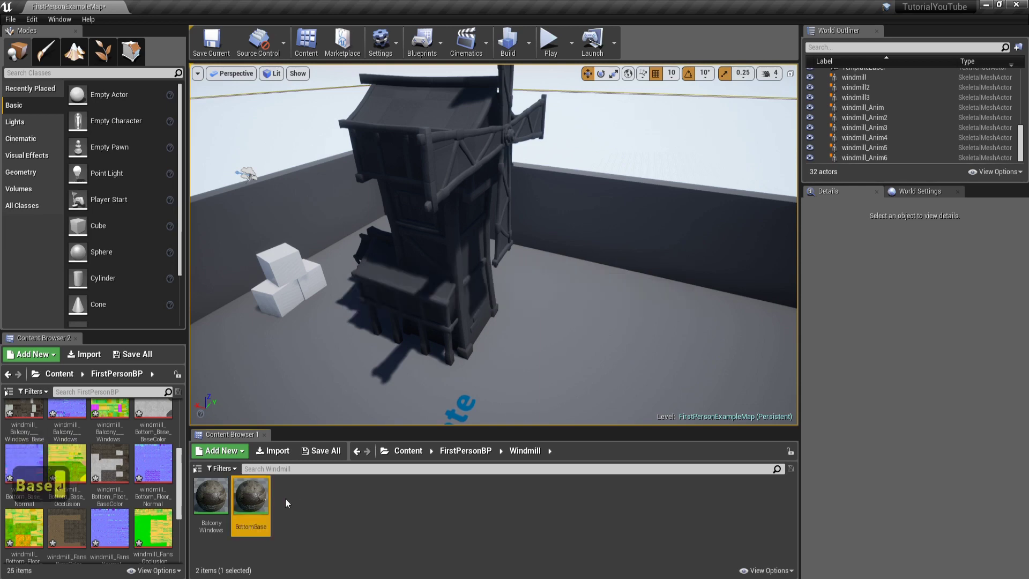
Step: Make two more material copies named BottomFloor and WindmillFans
right_click(252, 498)
left_click(310, 297)
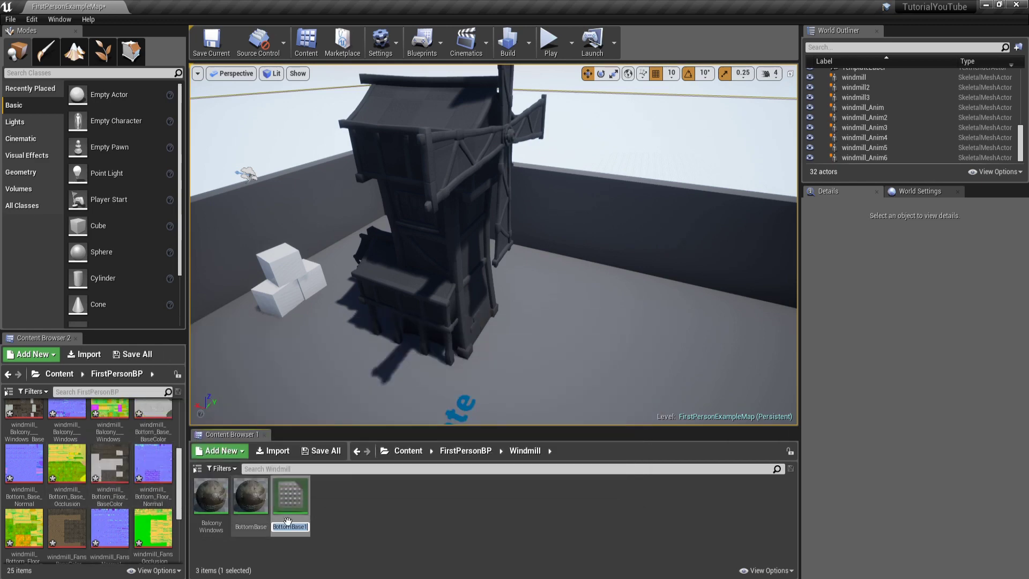
key("BackSpace")
type("BottomFlo")
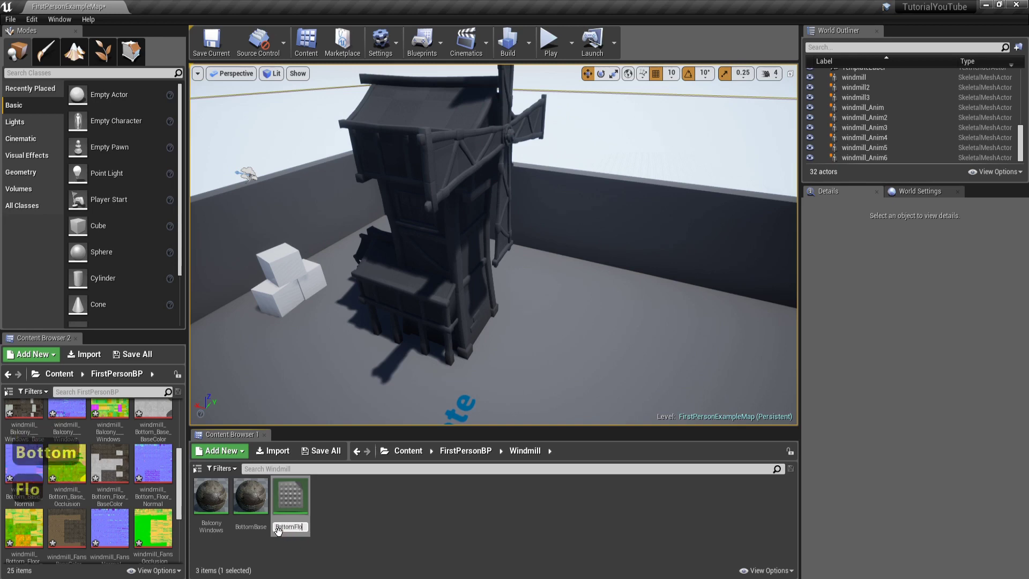
type("or")
key("Return")
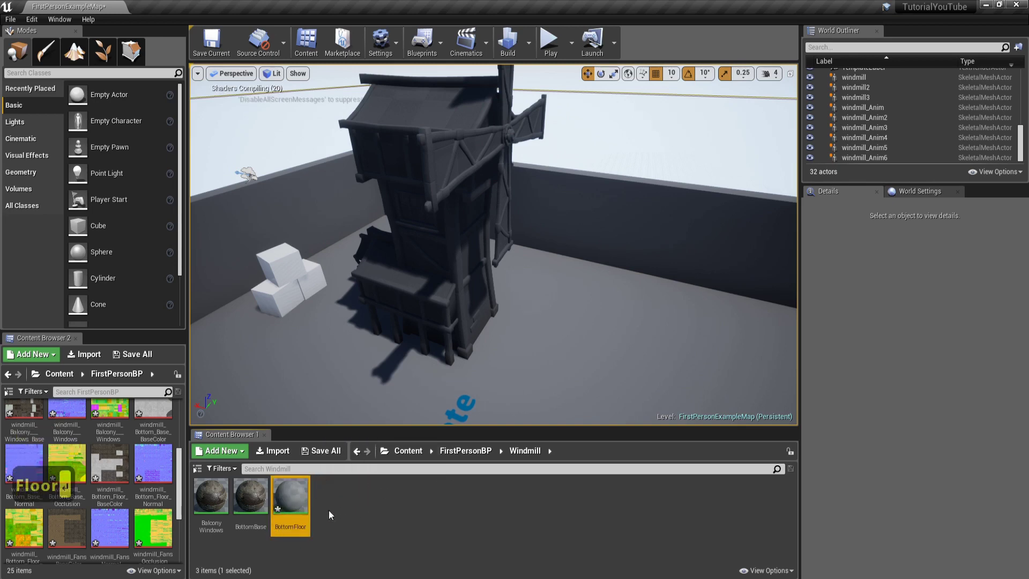
right_click(293, 501)
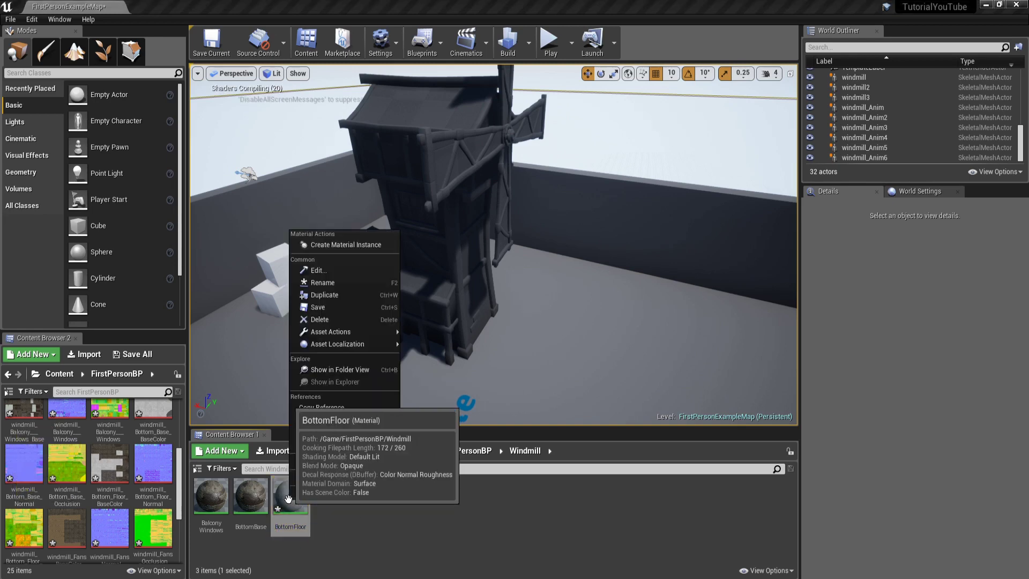
left_click(345, 294)
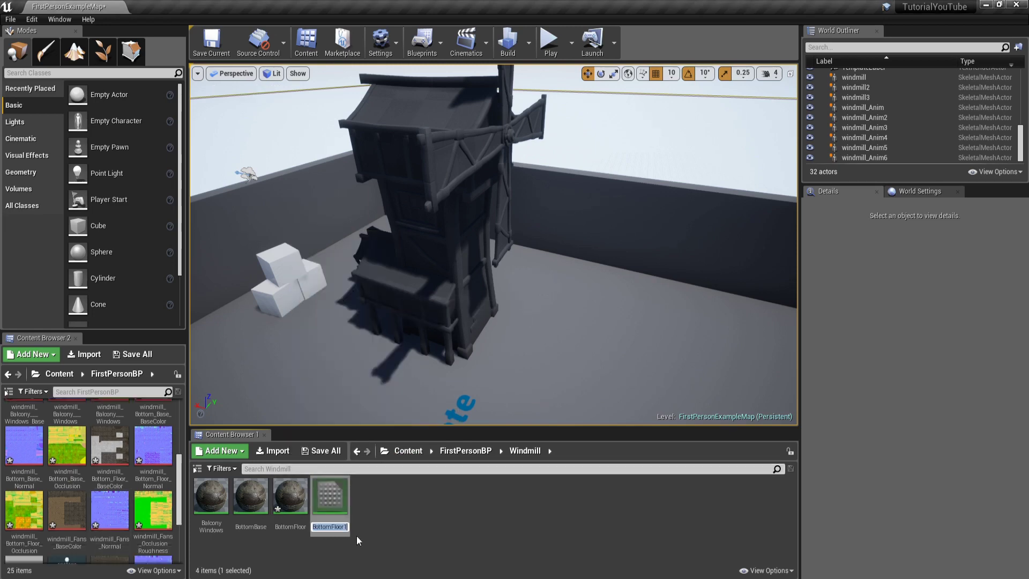
key("BackSpace")
key("BackSpace")
type("W")
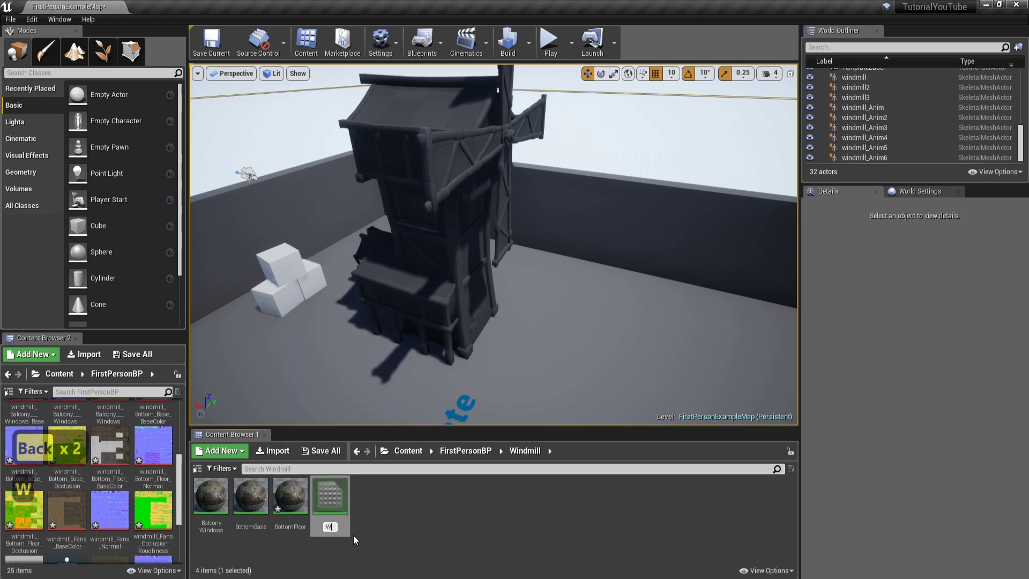
type("indmill")
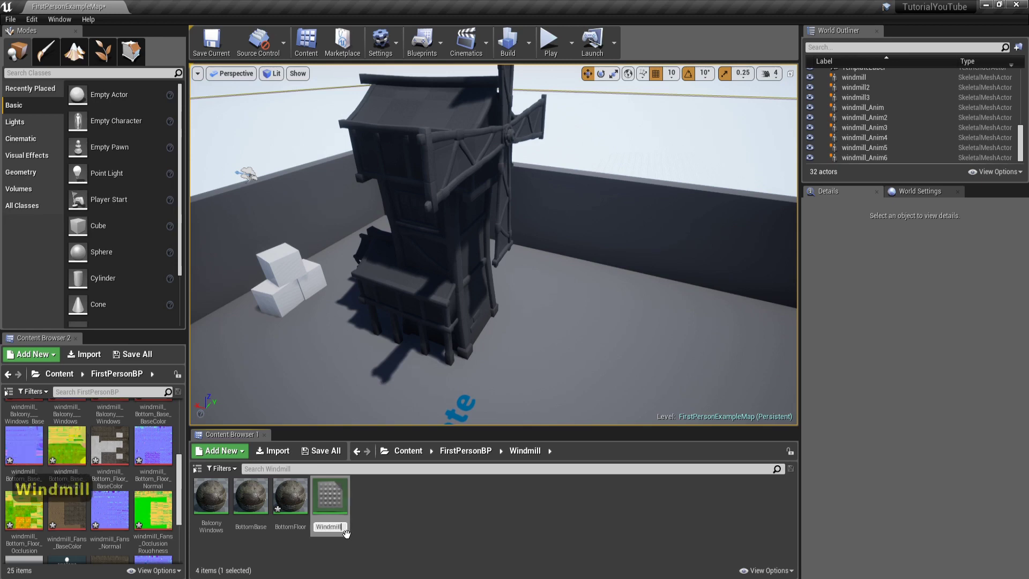
type("Fans")
key("Return")
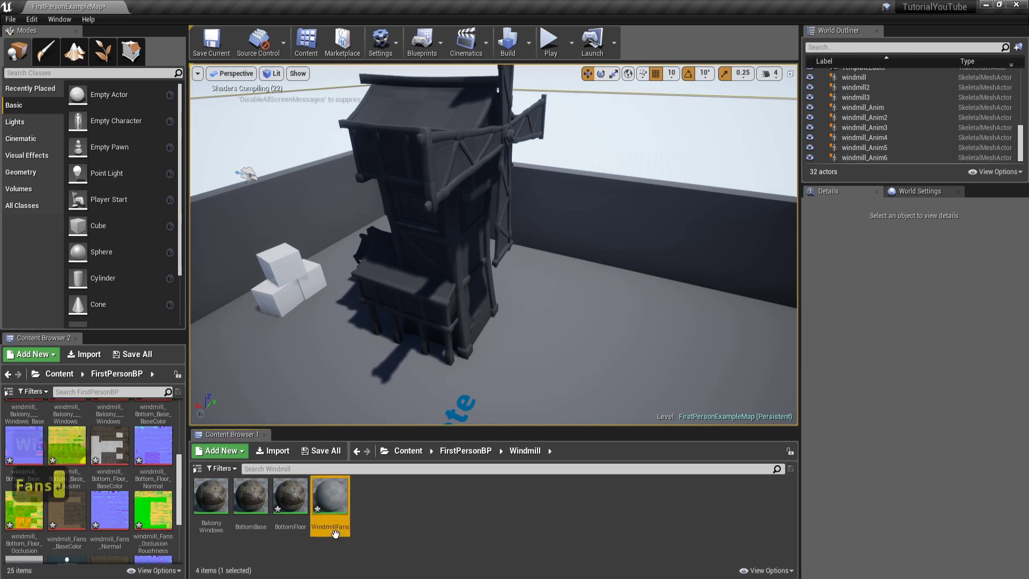
Step: Duplicate WindmillFans and rename the copy WindmillTop
right_click(332, 498)
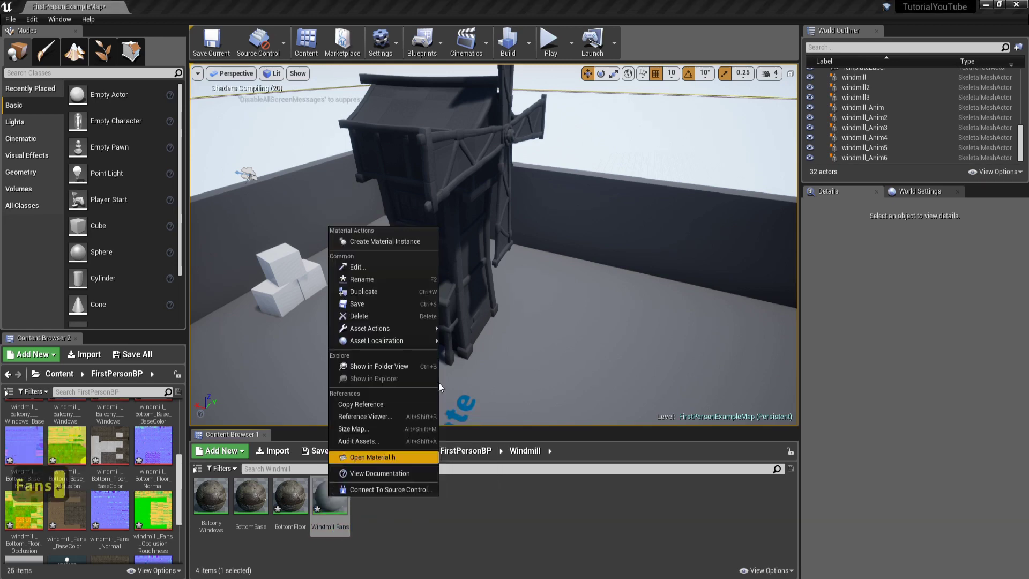
left_click(363, 292)
left_click_drag(179, 493, 180, 530)
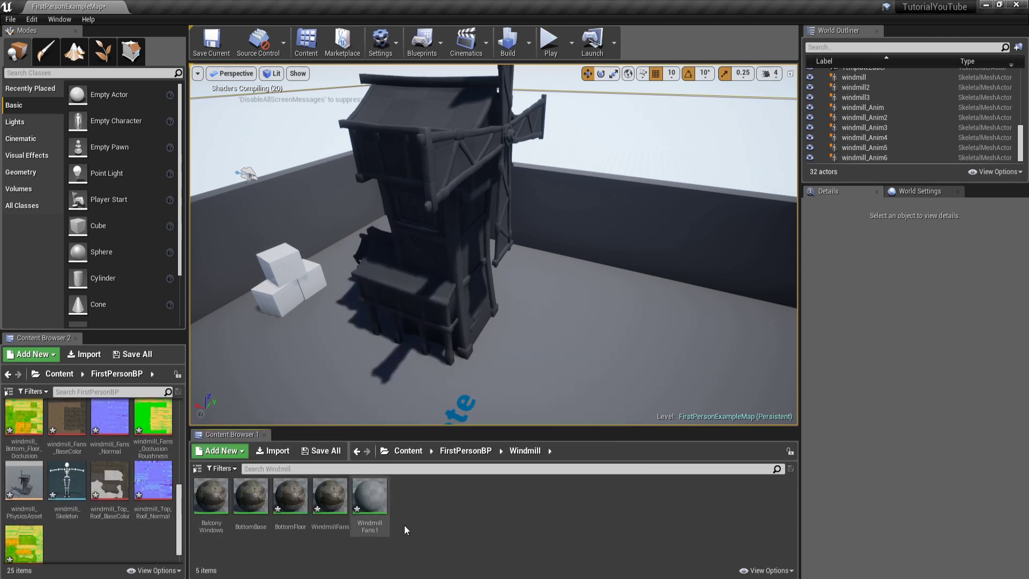
right_click(373, 504)
left_click(426, 288)
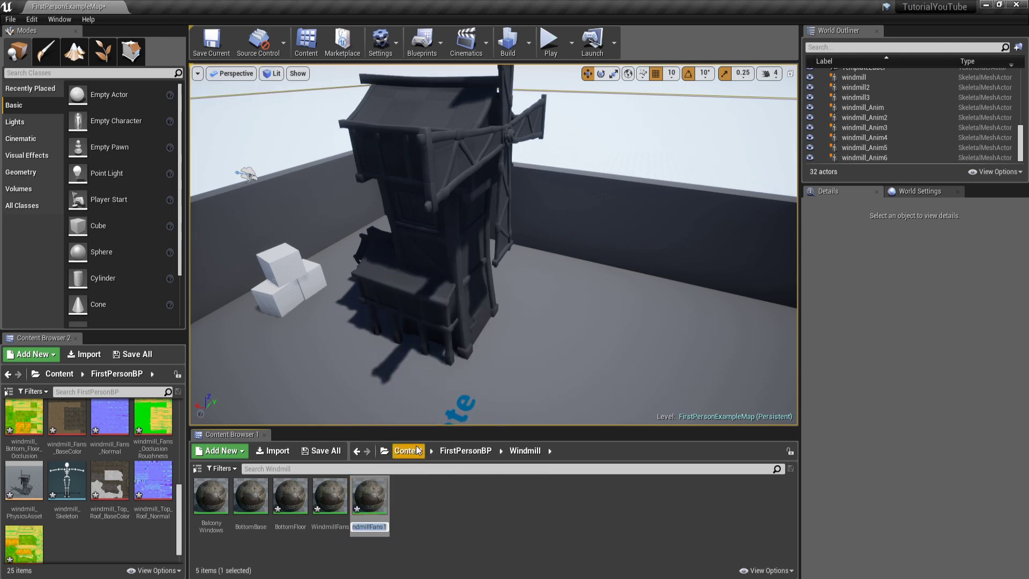
type("Windmi")
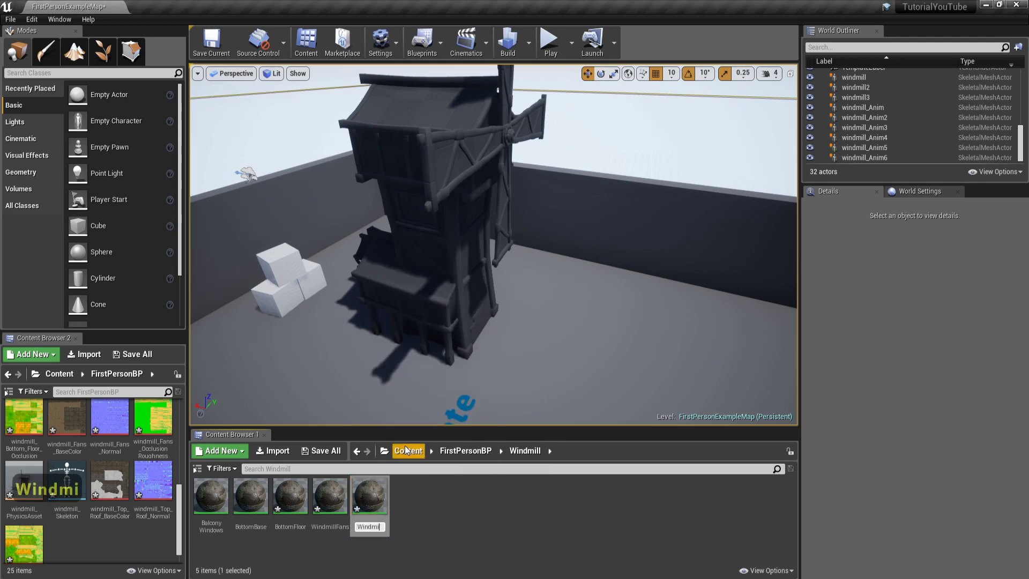
type("llTop")
key("Return")
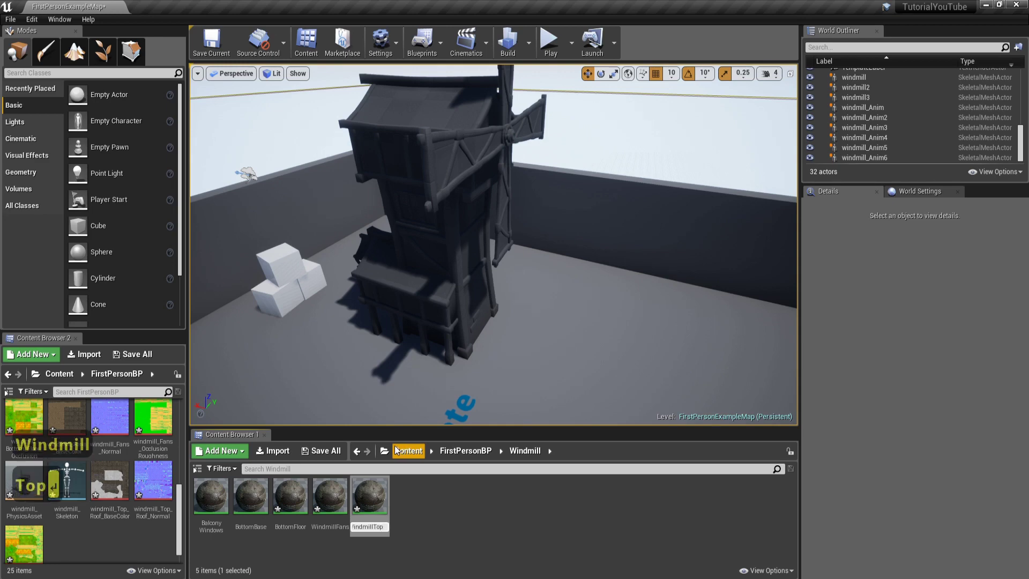
left_click(441, 181)
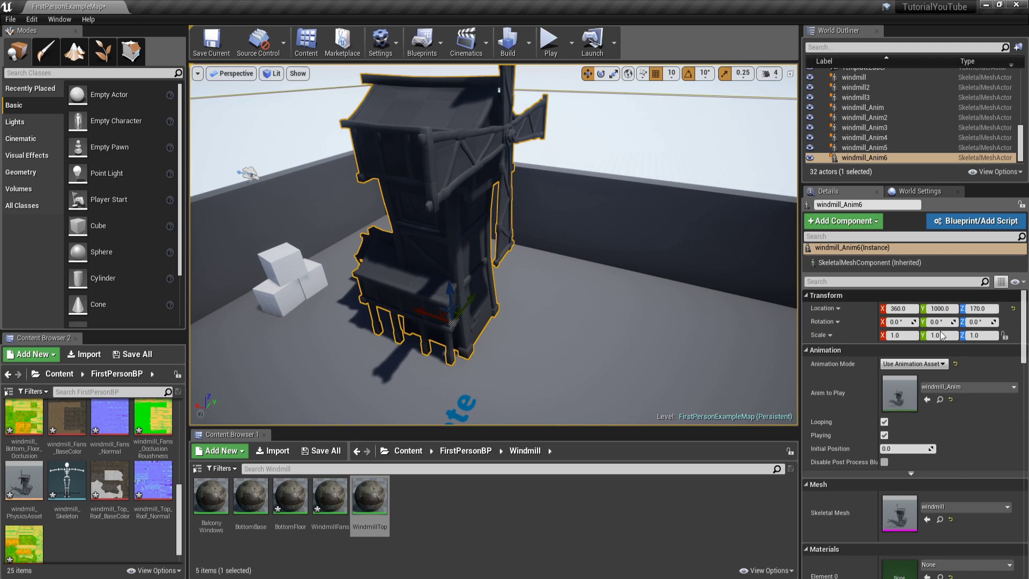
scroll(927, 365, "down", 10)
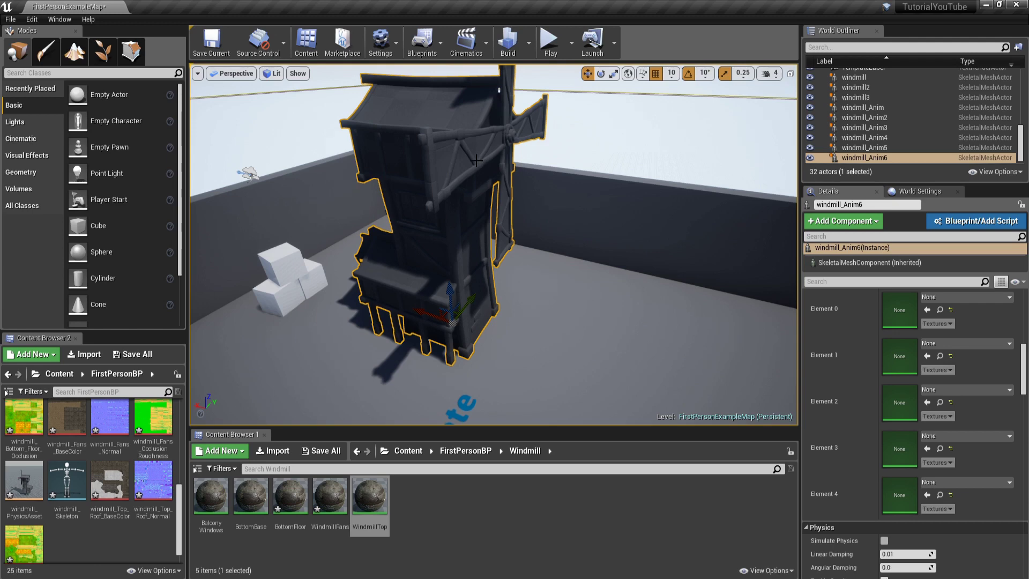
left_click(252, 503)
Step: Open BottomBase and set its top texture sample to windmill_Bottom_Base_BaseColor
double_click(252, 502)
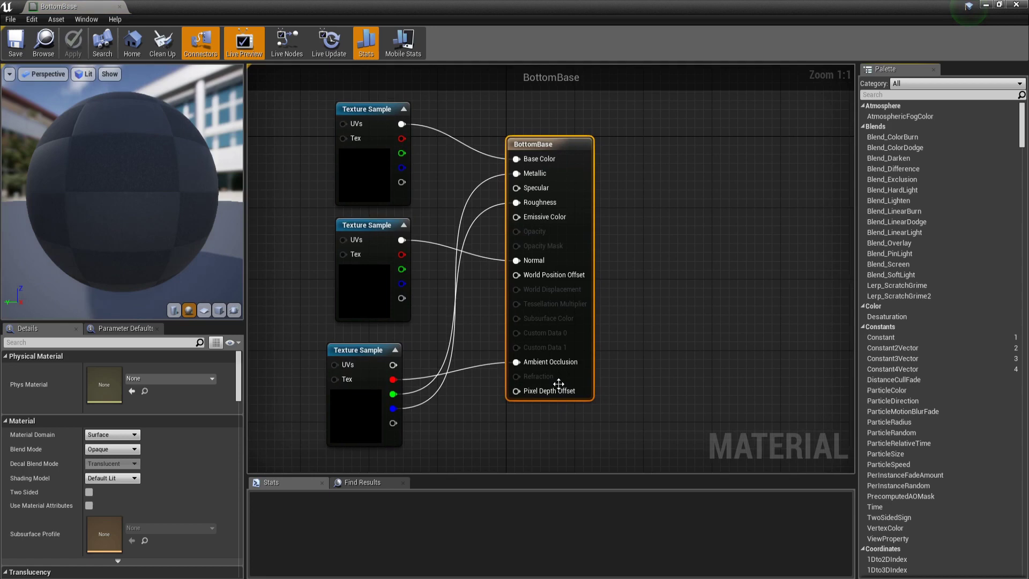
scroll(333, 202, "down", 2)
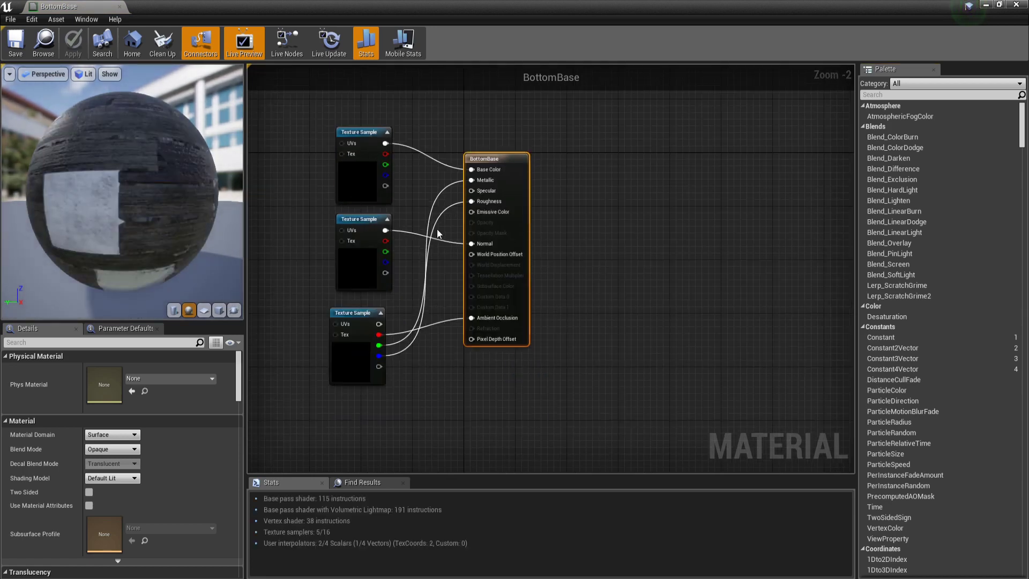
right_click_drag(288, 215, 369, 229)
right_click_drag(283, 200, 412, 247)
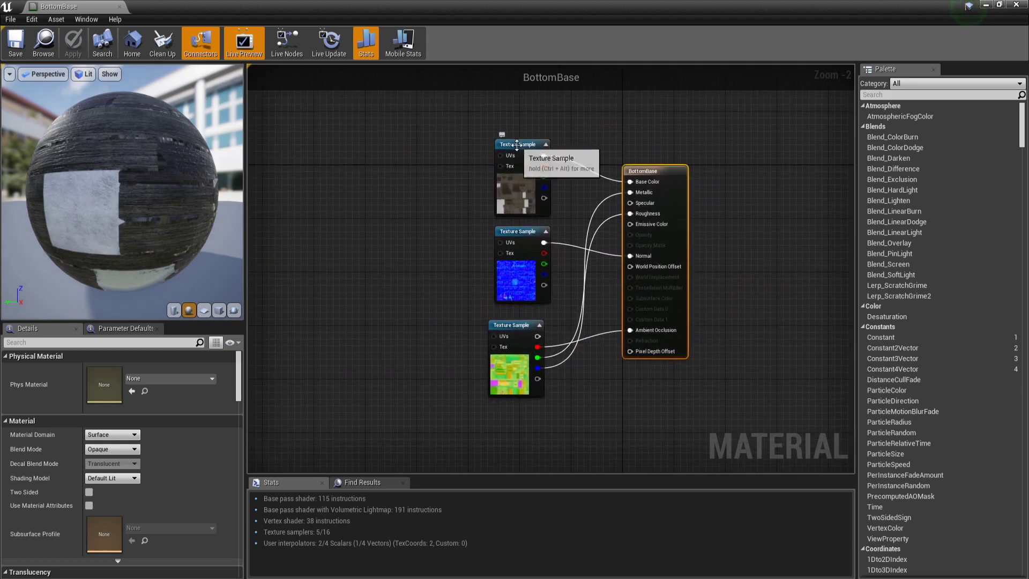
left_click(522, 198)
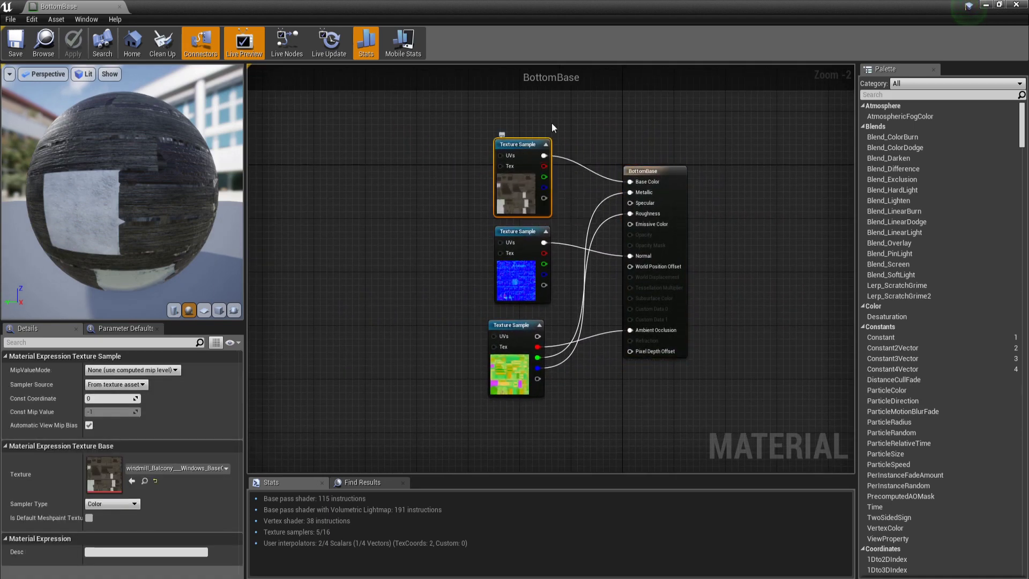
left_click(167, 470)
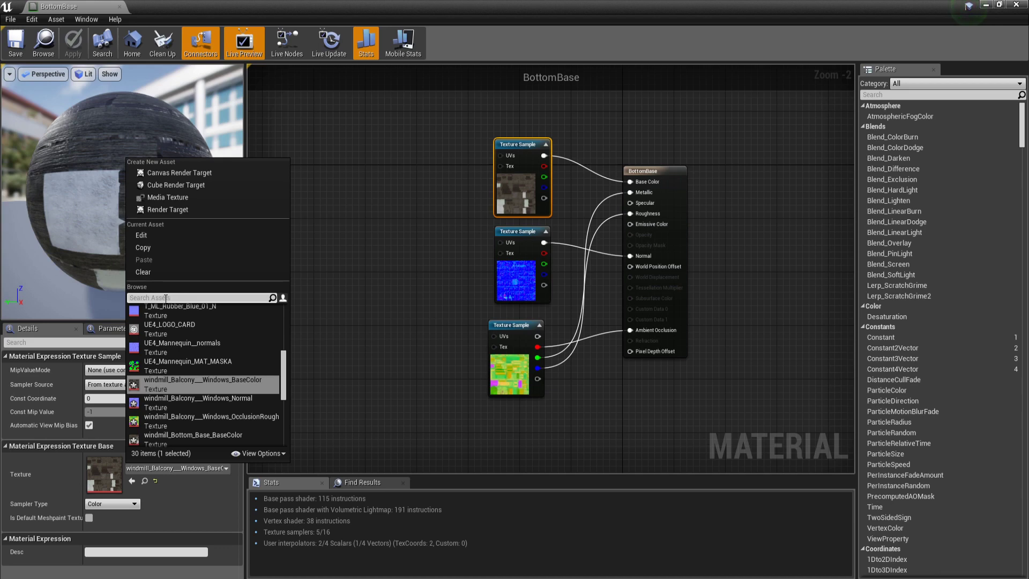
type("bottom")
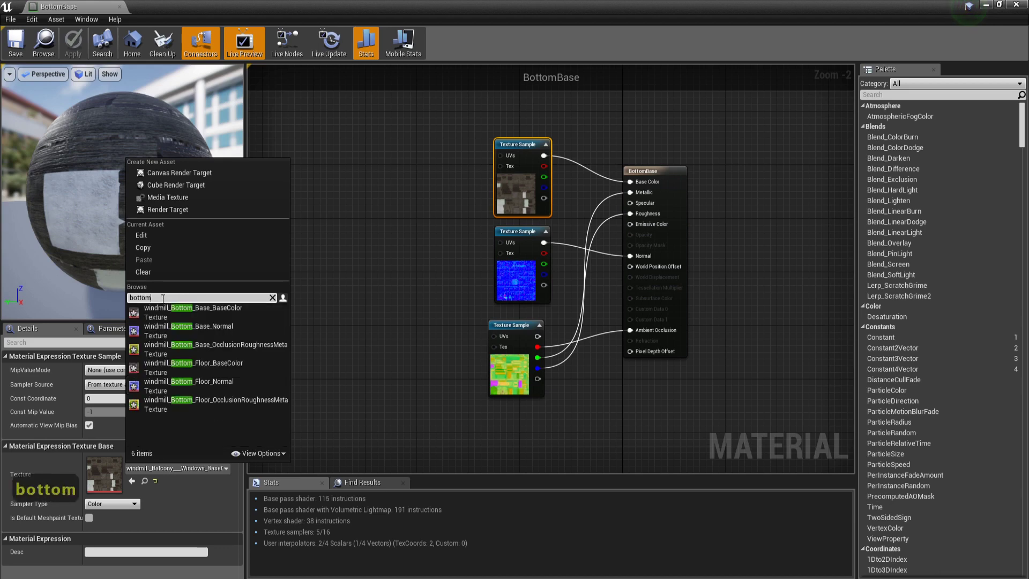
left_click(213, 308)
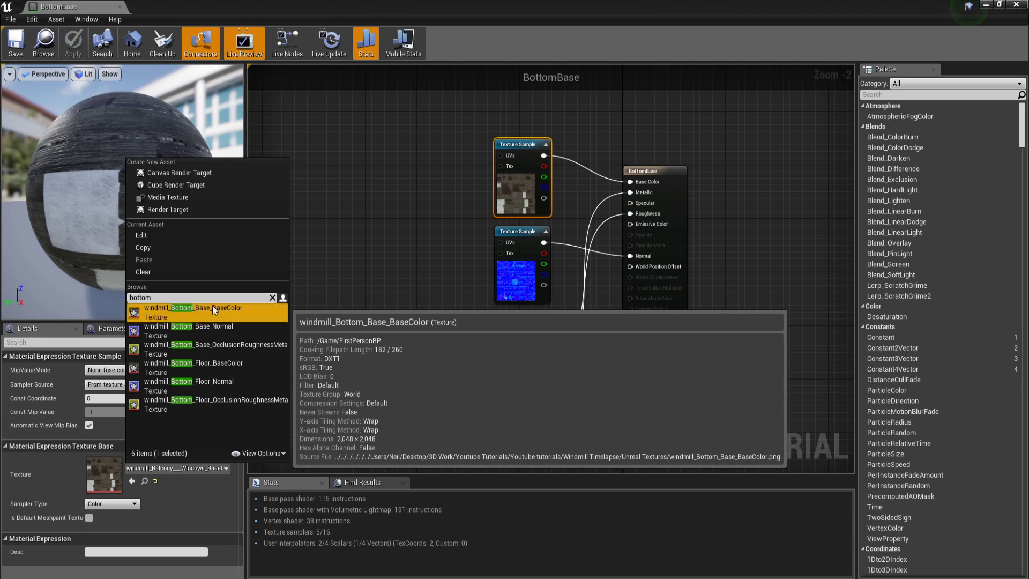
left_click(213, 308)
Step: Assign the Bottom_Base Normal and OcclusionRoughnessMetallic textures to the middle and bottom samples
left_click(522, 279)
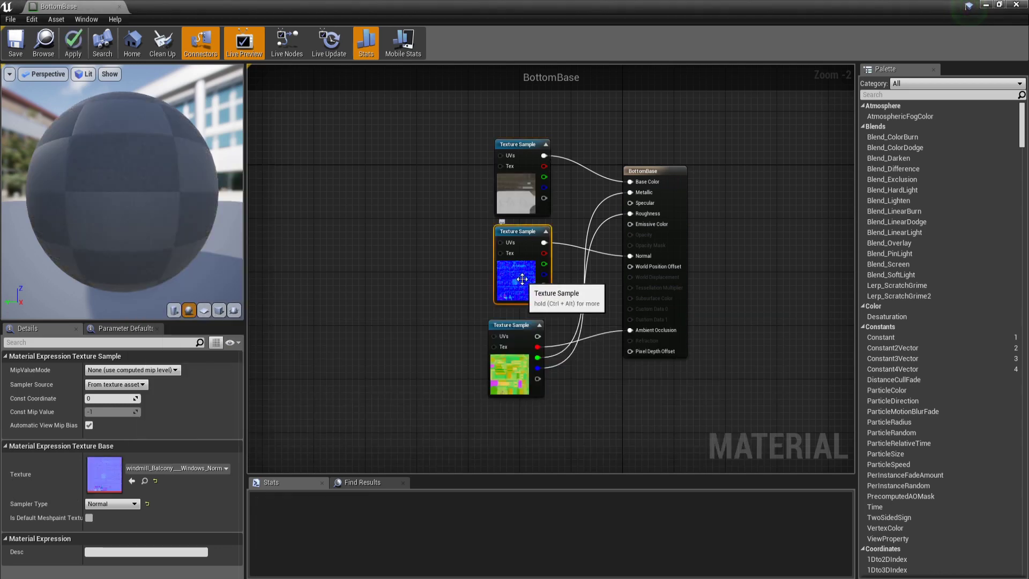
left_click(169, 468)
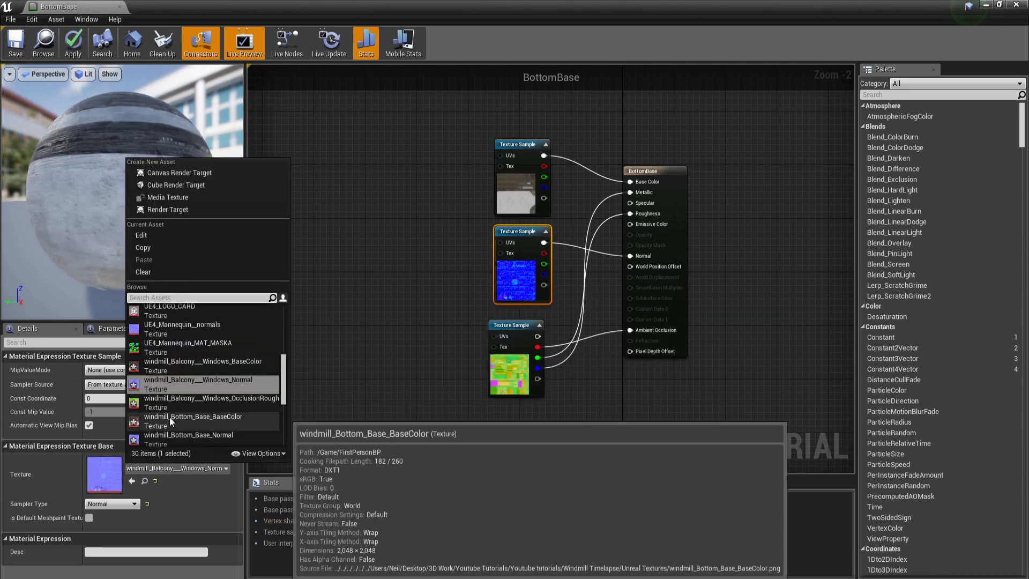
type("bottom")
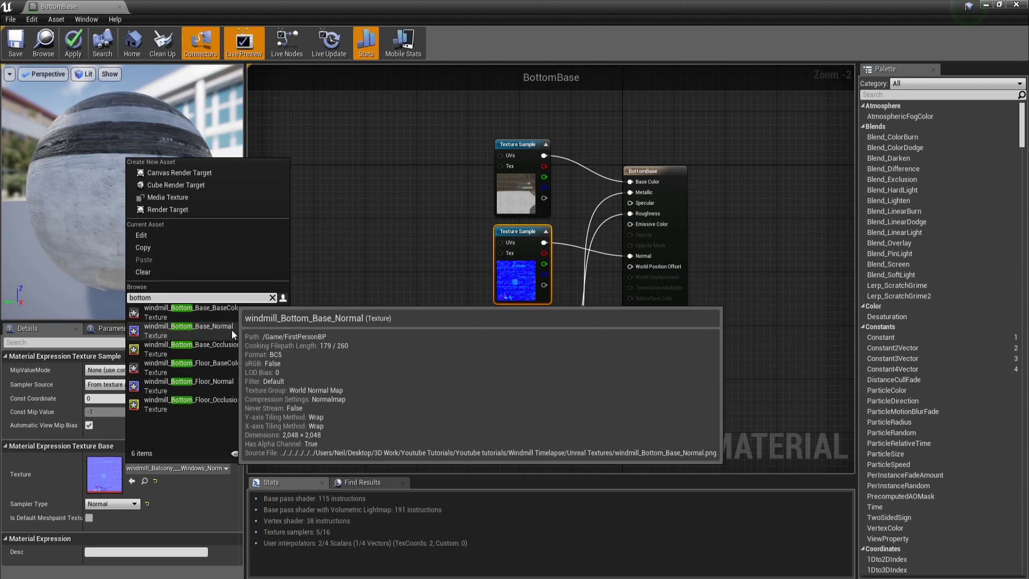
left_click(174, 330)
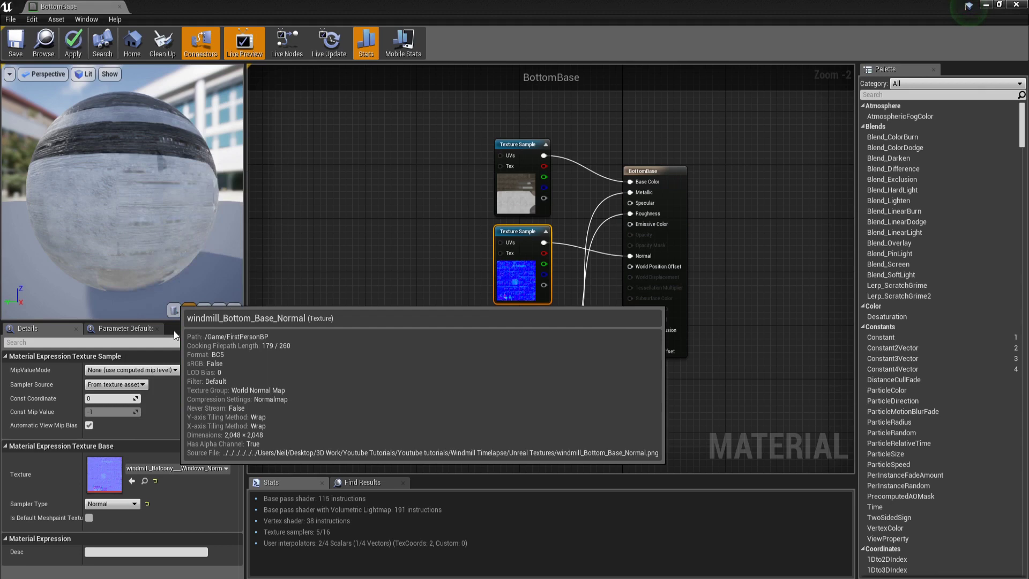
left_click(515, 378)
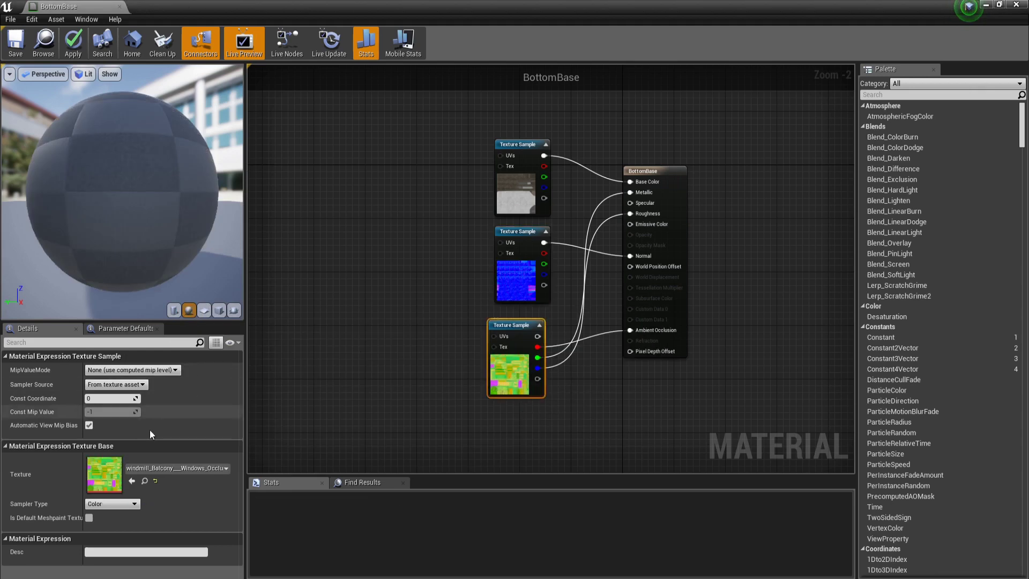
left_click(165, 467)
type("bottom")
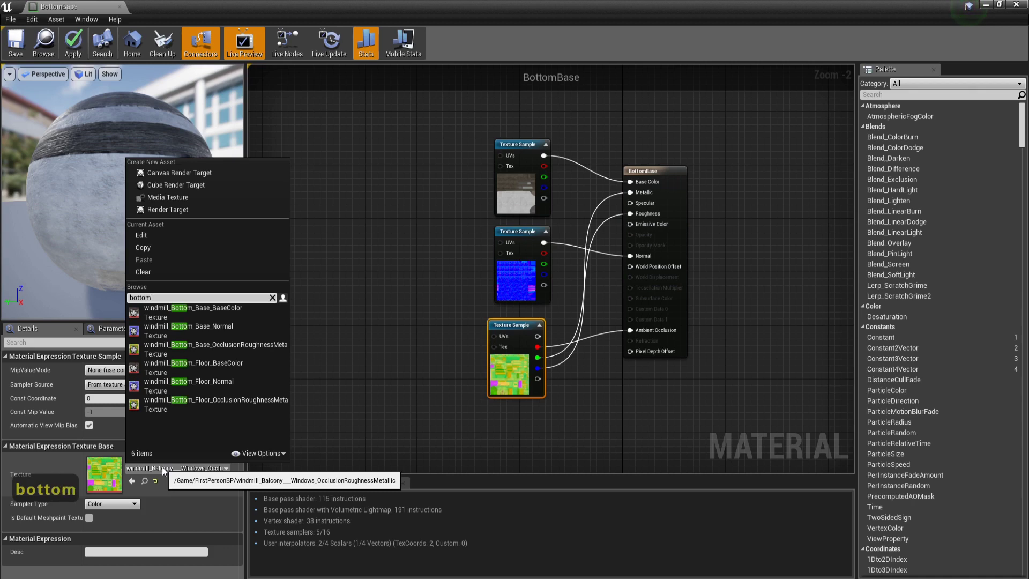
left_click(204, 347)
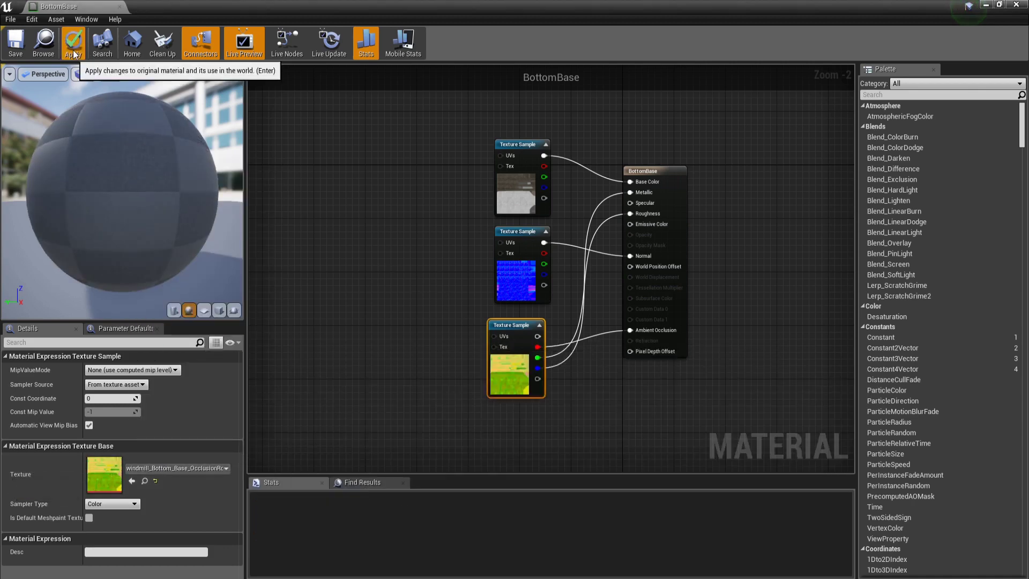
Step: Apply and save BottomBase, then close its material editor
key("Return")
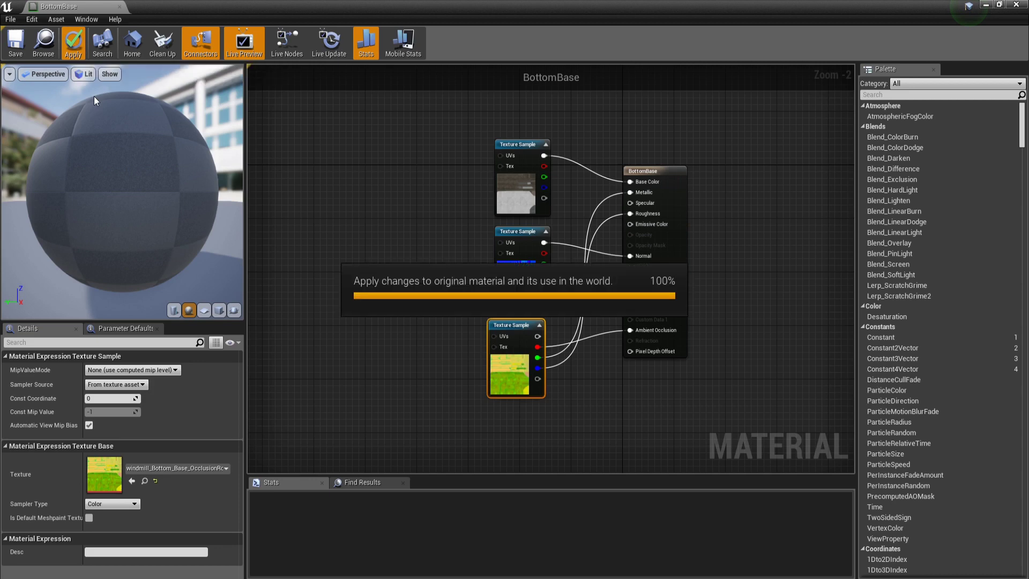
left_click(15, 43)
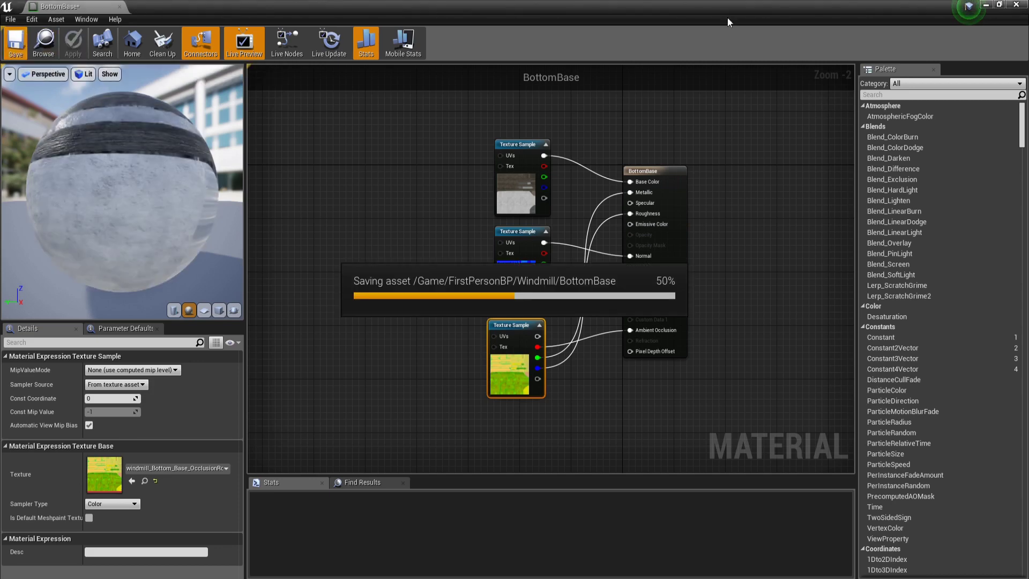
left_click(1018, 7)
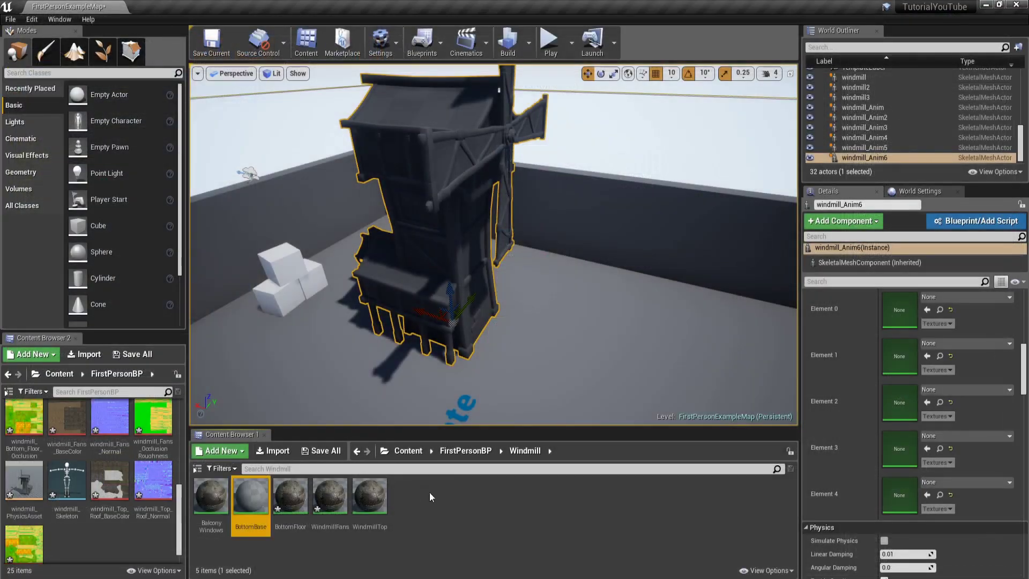
Step: Open BottomFloor and set its top texture sample to windmill_Bottom_Floor_BaseColor
double_click(295, 503)
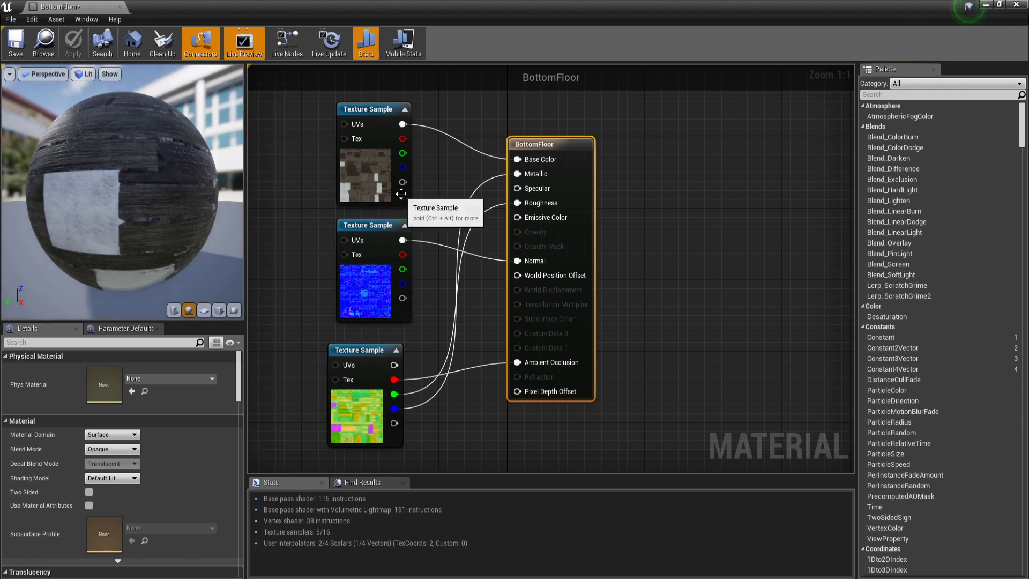
left_click(367, 177)
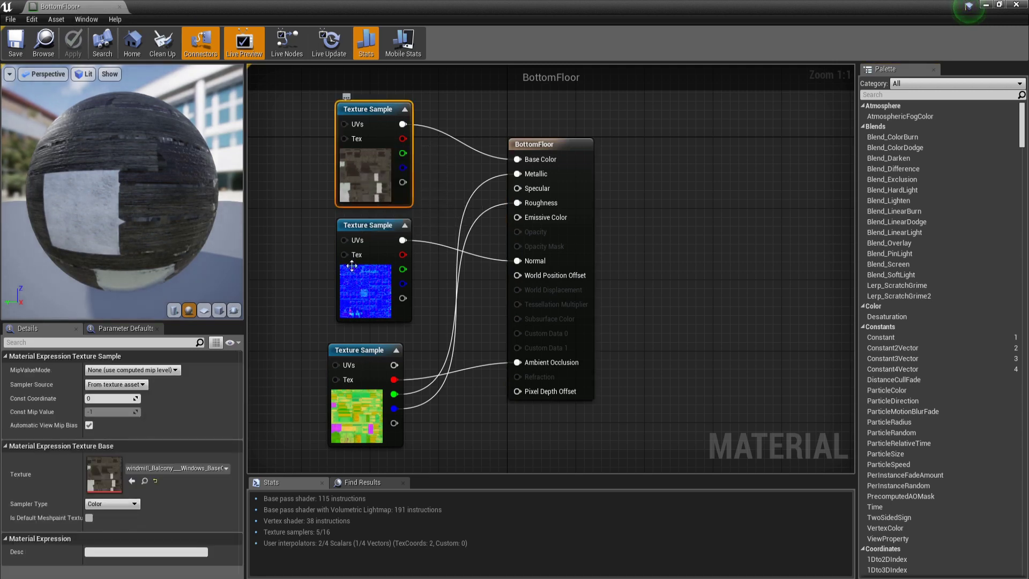
left_click(170, 468)
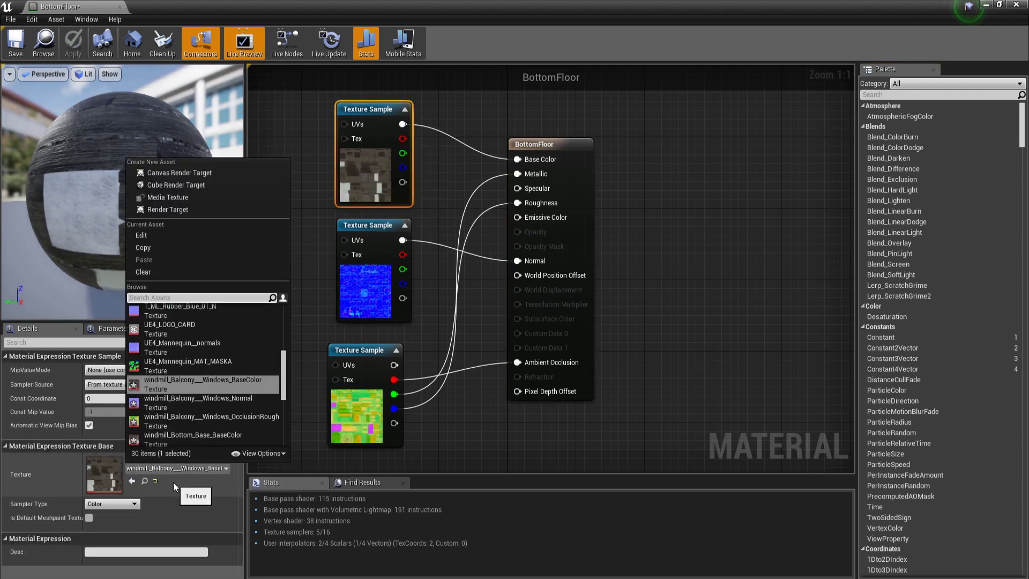
type("bottomfl")
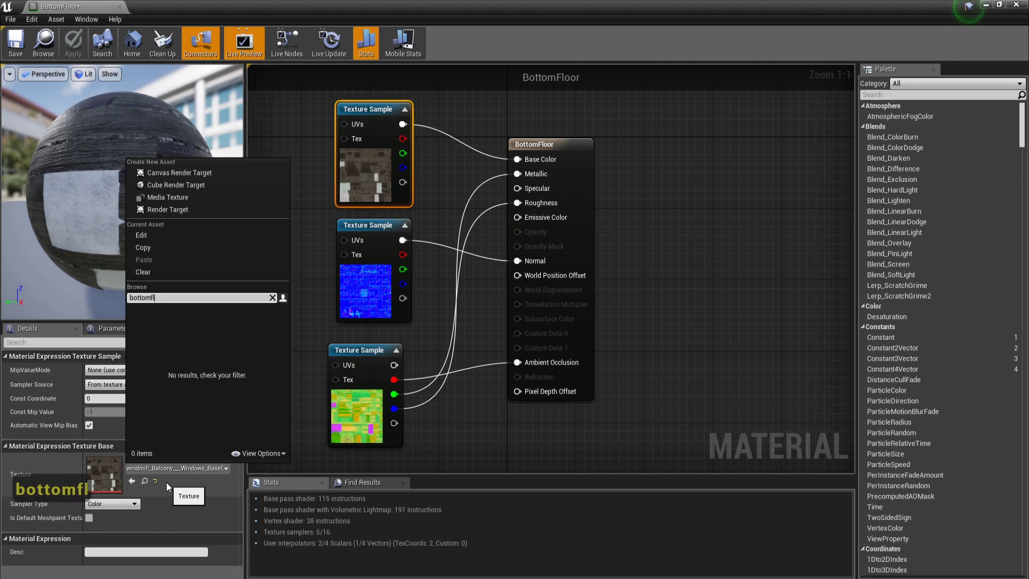
key("BackSpace")
key("BackSpace")
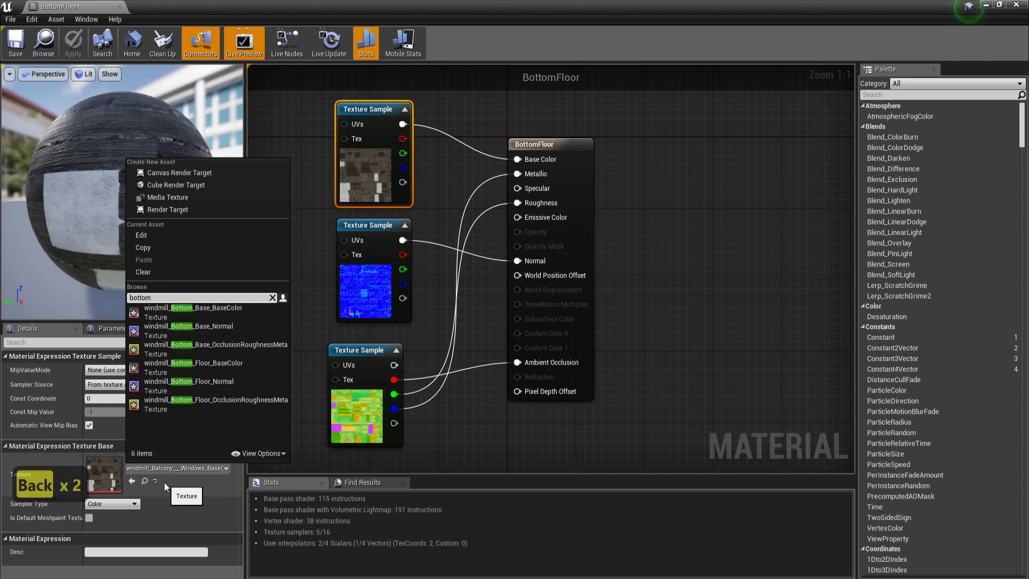
left_click(208, 364)
Step: Assign the Bottom_Floor Normal and OcclusionRoughnessMetallic textures, then save and close the editor
left_click(355, 294)
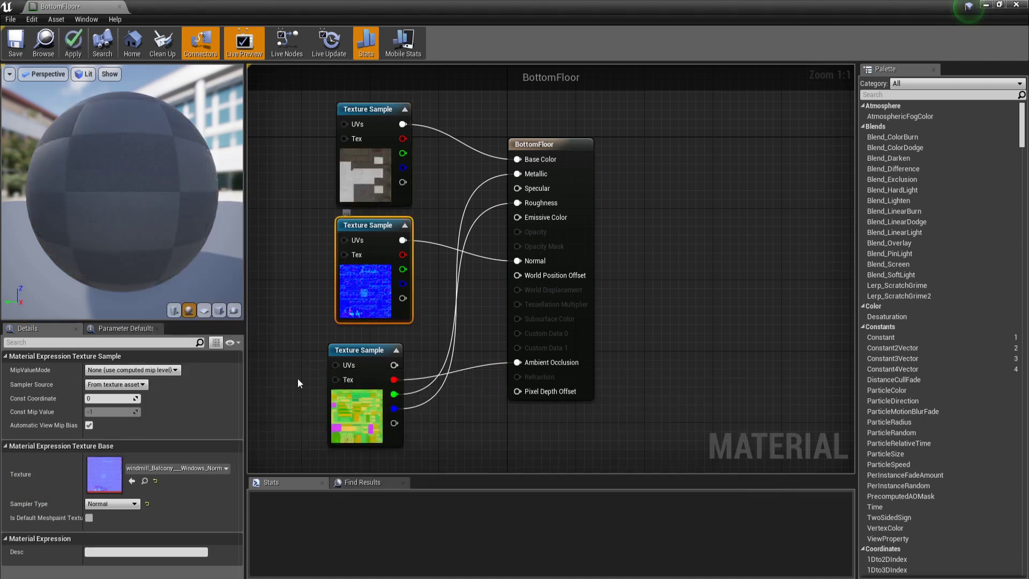
left_click(156, 469)
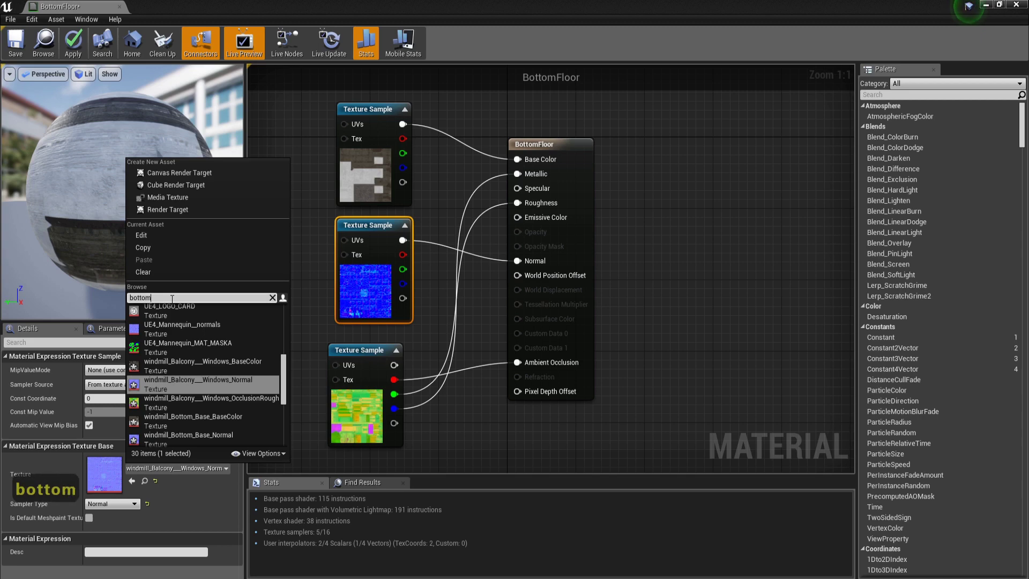
left_click(213, 381)
left_click(343, 388)
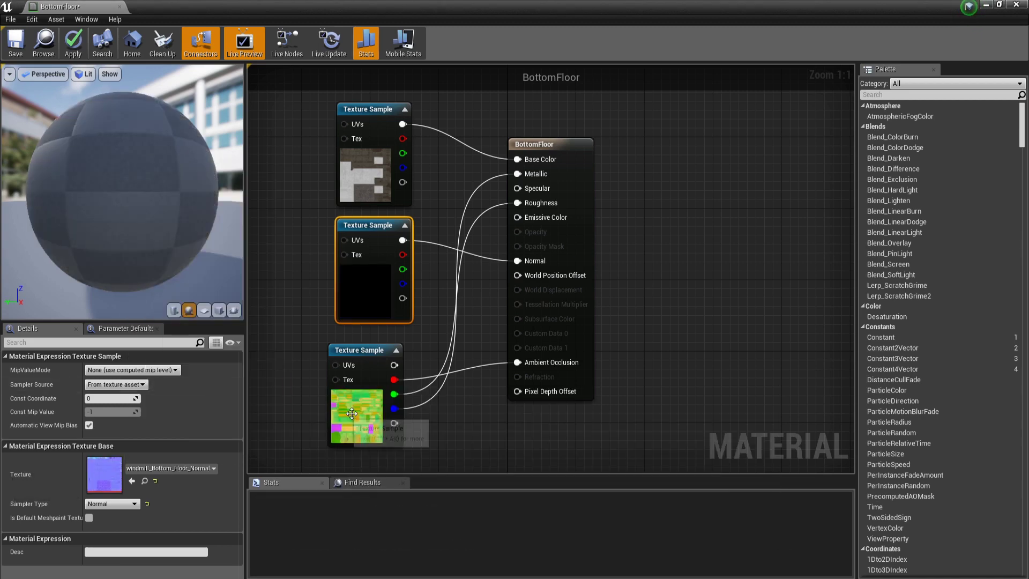
left_click(159, 471)
type("bottom")
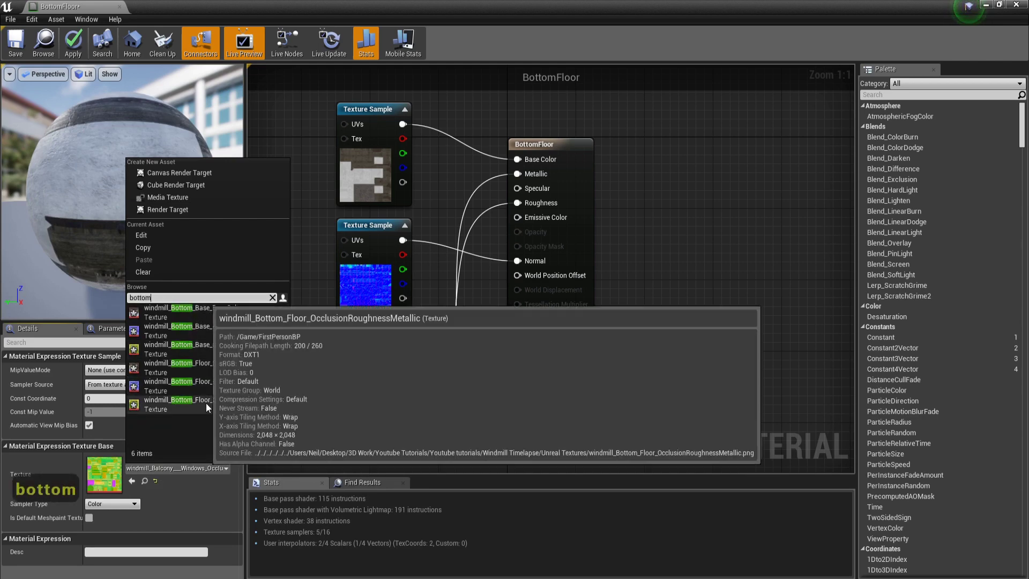
left_click(205, 403)
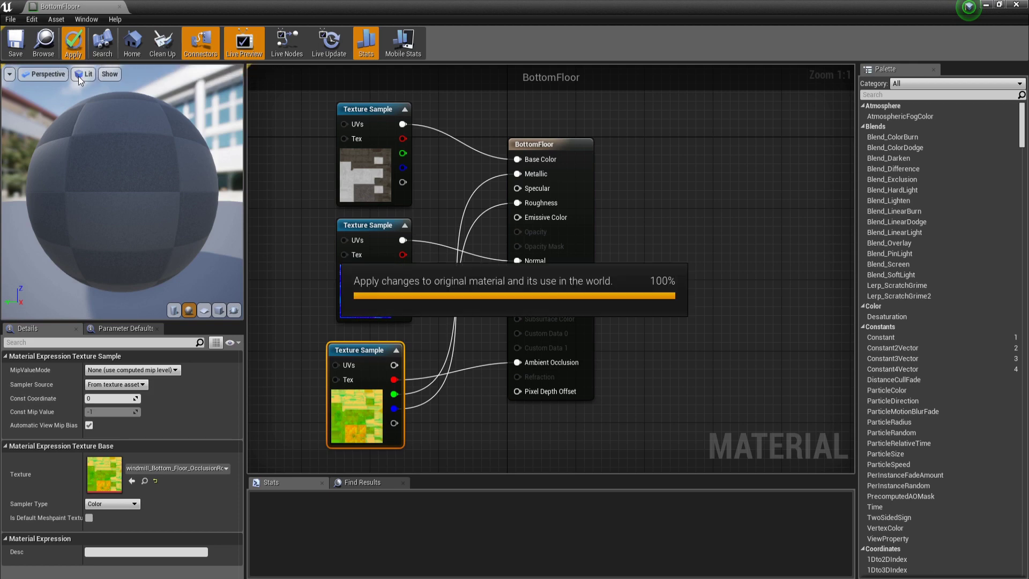
left_click(17, 45)
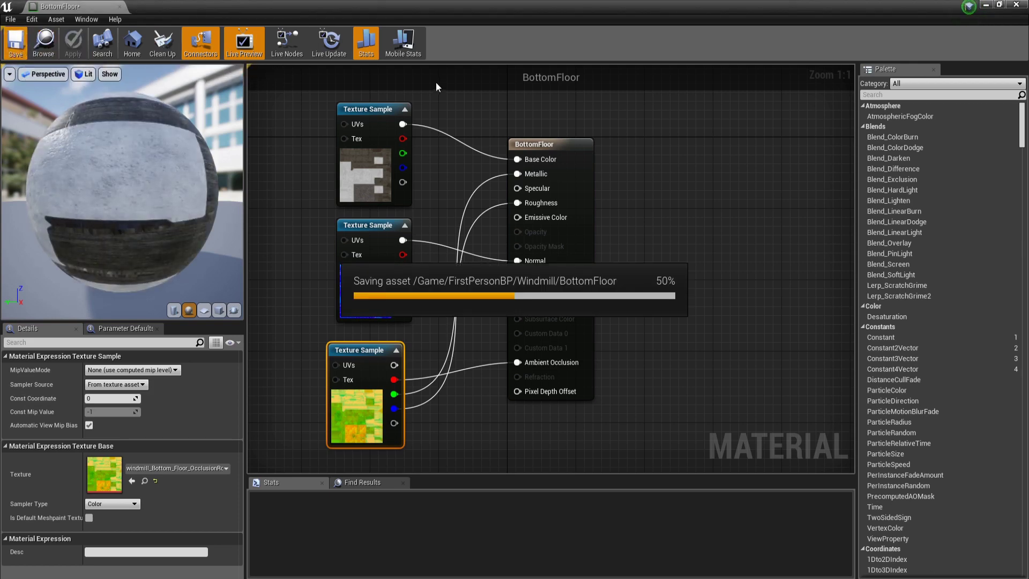
left_click(1020, 5)
Step: Open WindmillFans and set its top texture sample to windmill_Fans_BaseColor
left_click(330, 497)
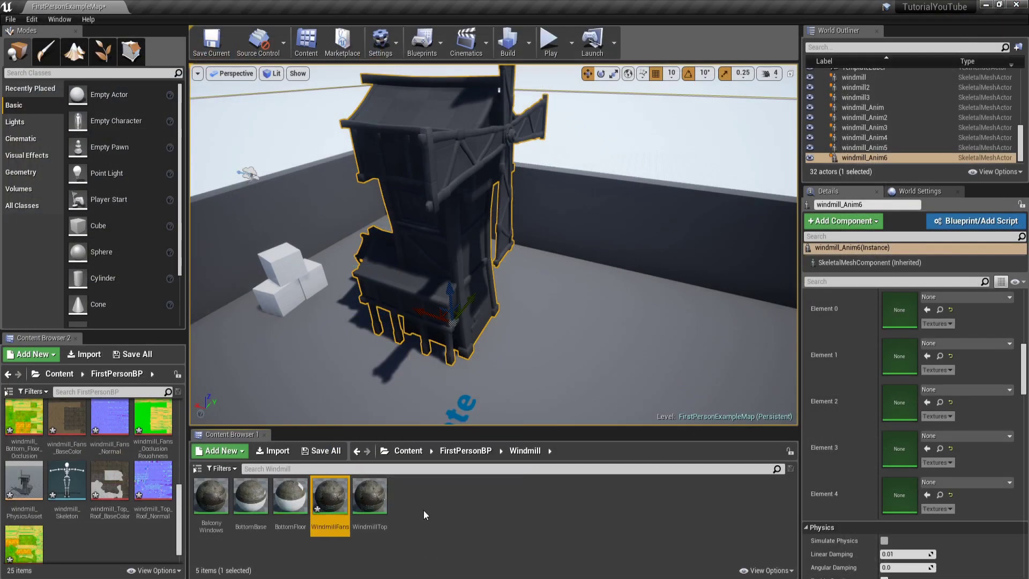
double_click(339, 504)
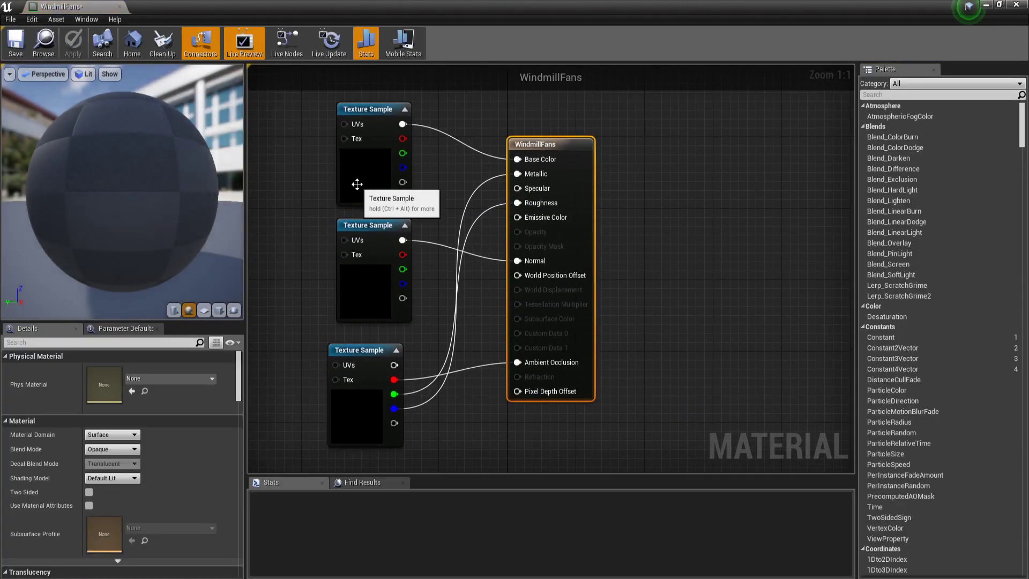
left_click(356, 183)
left_click(177, 467)
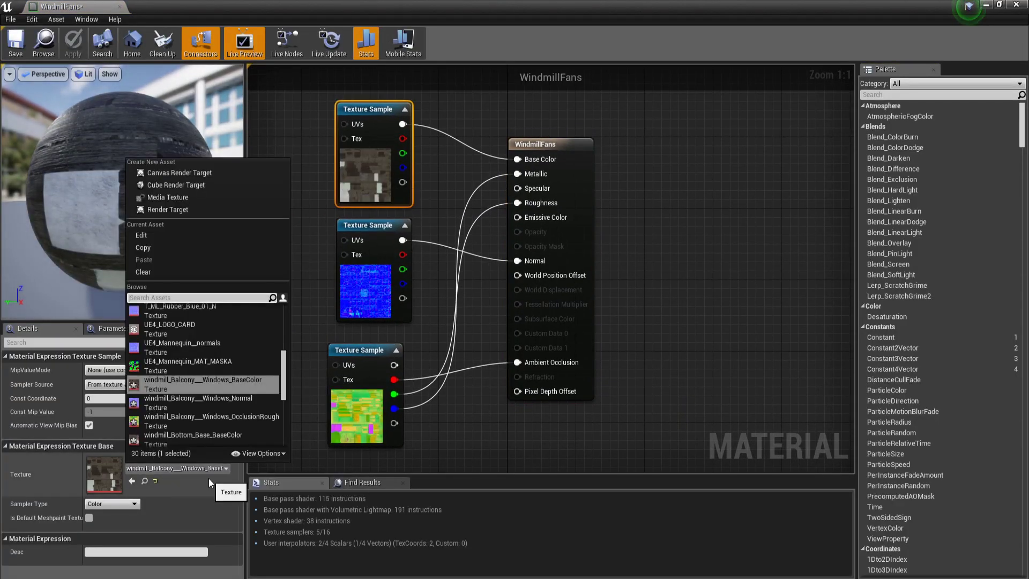
type("wind")
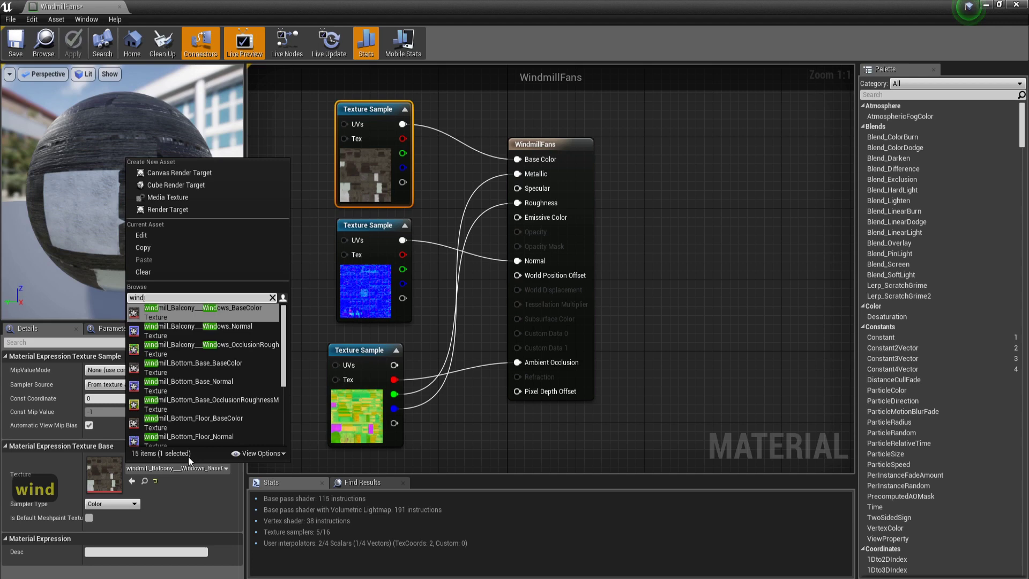
scroll(202, 391, "down", 5)
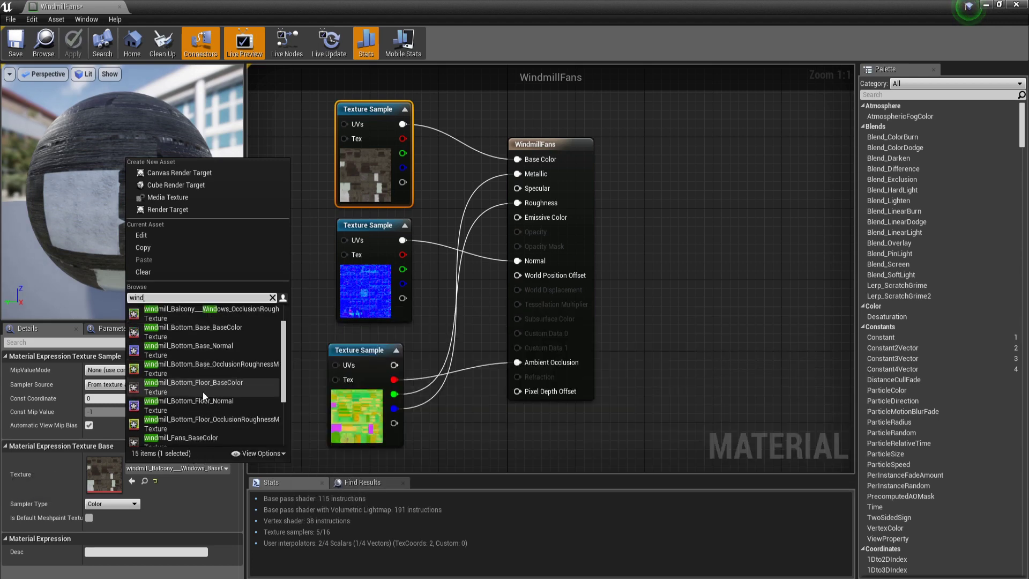
scroll(202, 391, "down", 1)
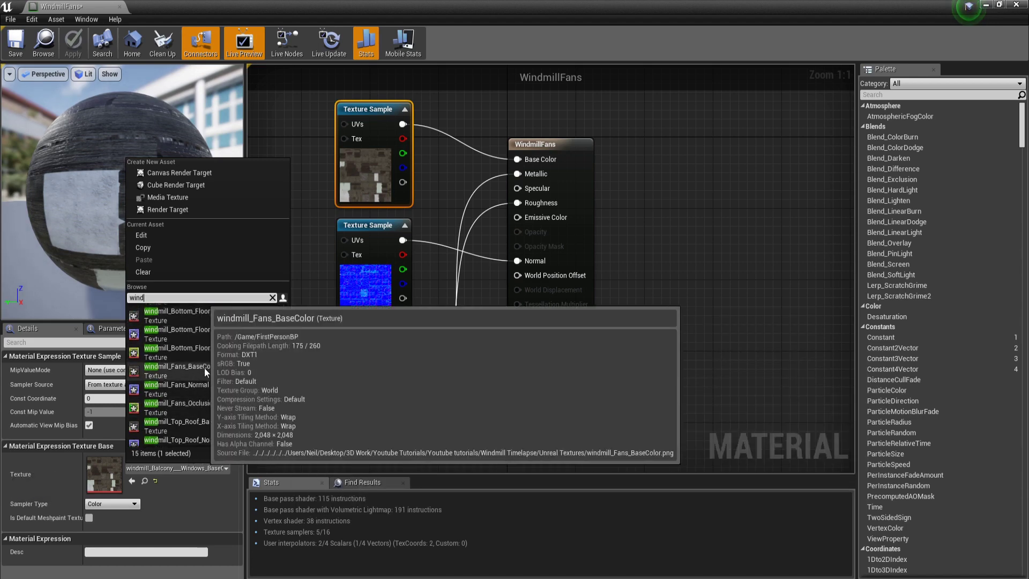
left_click(198, 369)
Step: Set the middle texture sample to windmill_Fans_Normal
left_click(360, 295)
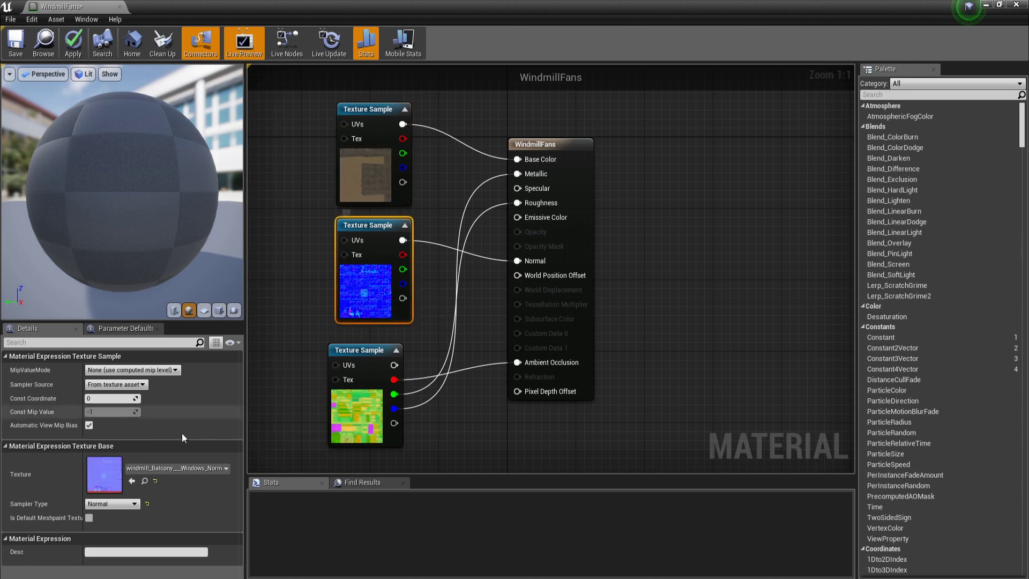
left_click(159, 467)
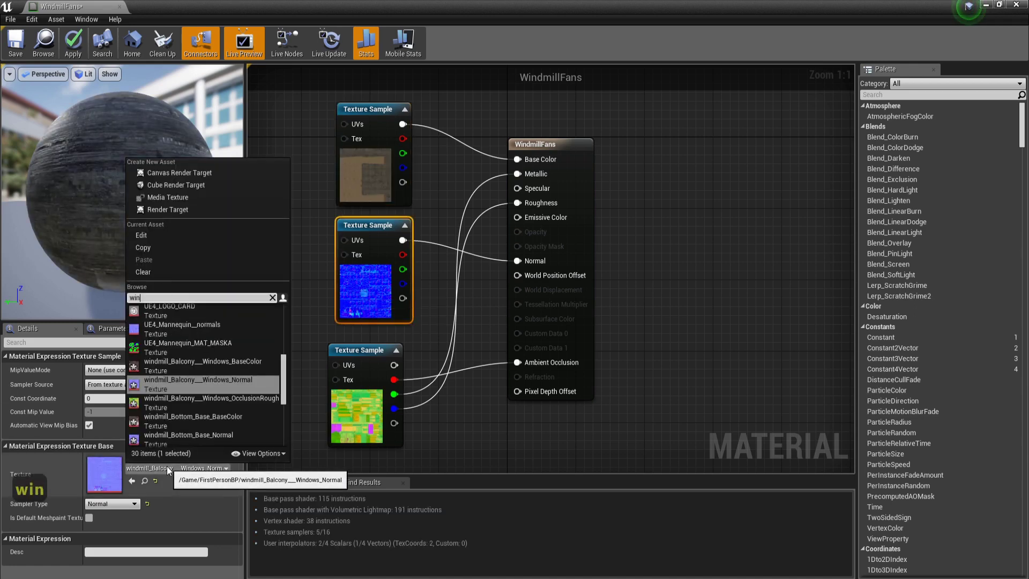
type("windmi")
mouse_move(213, 368)
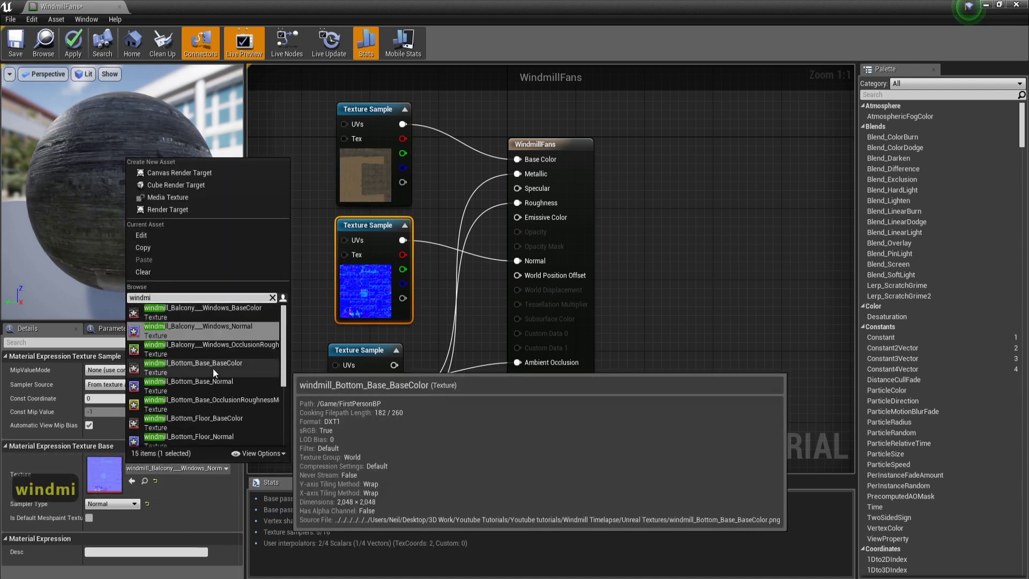
scroll(231, 375, "down", 2)
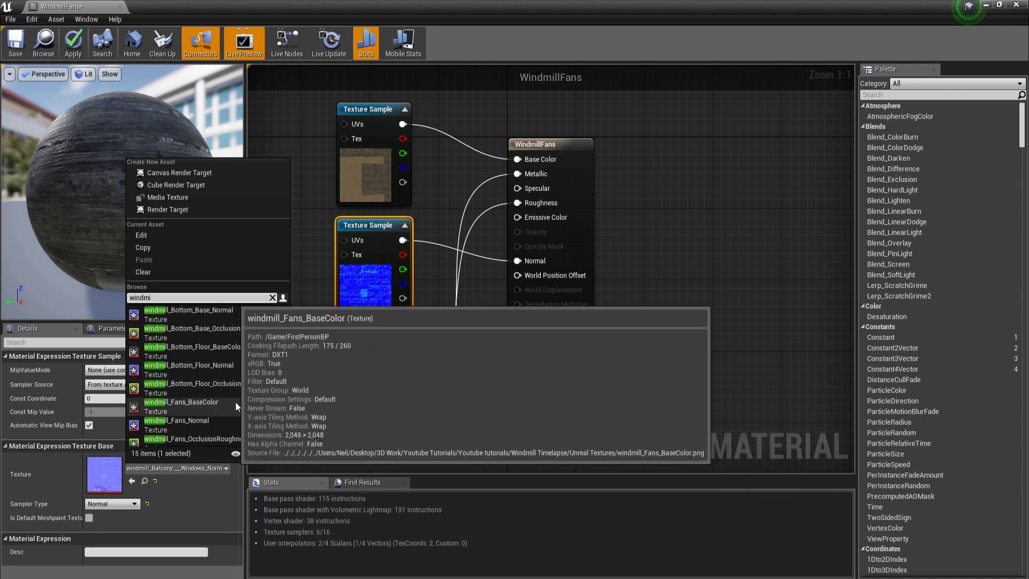
left_click(204, 419)
Step: Use windmill_Fans_OcclusionRoughnessMetallic for the bottom sample, then apply and save WindmillFans
left_click(363, 419)
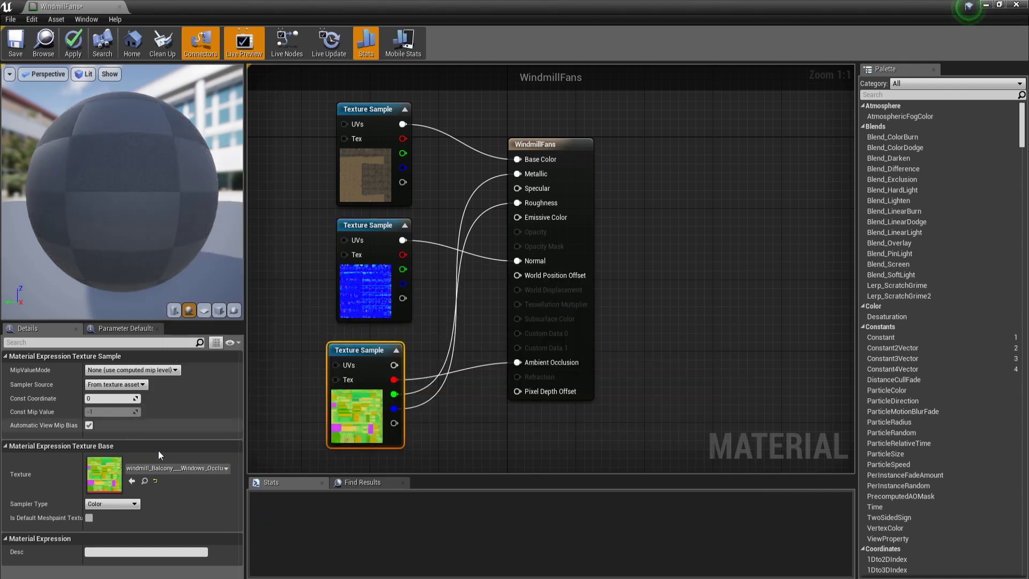
left_click(165, 466)
type("win")
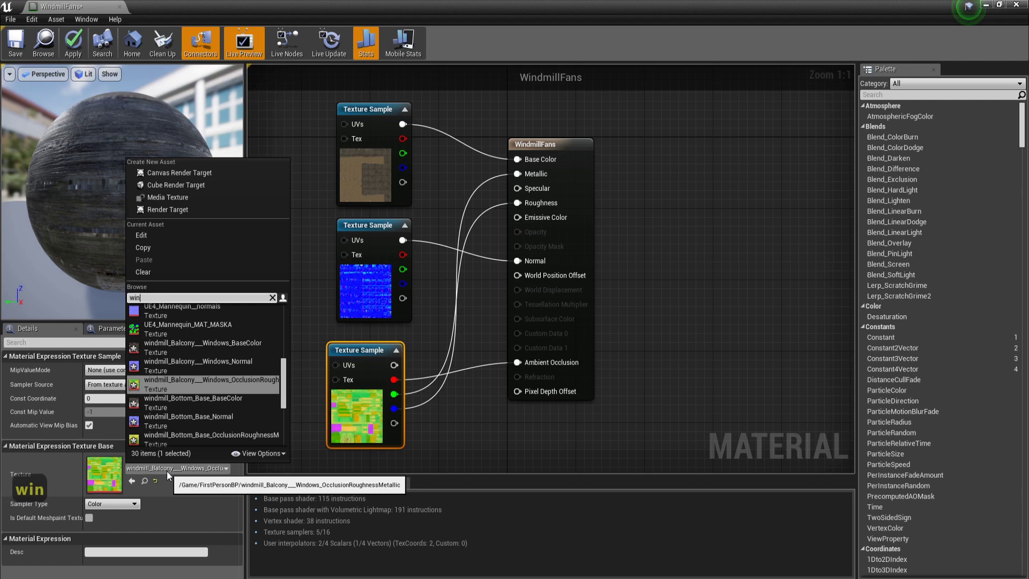
type("dmill")
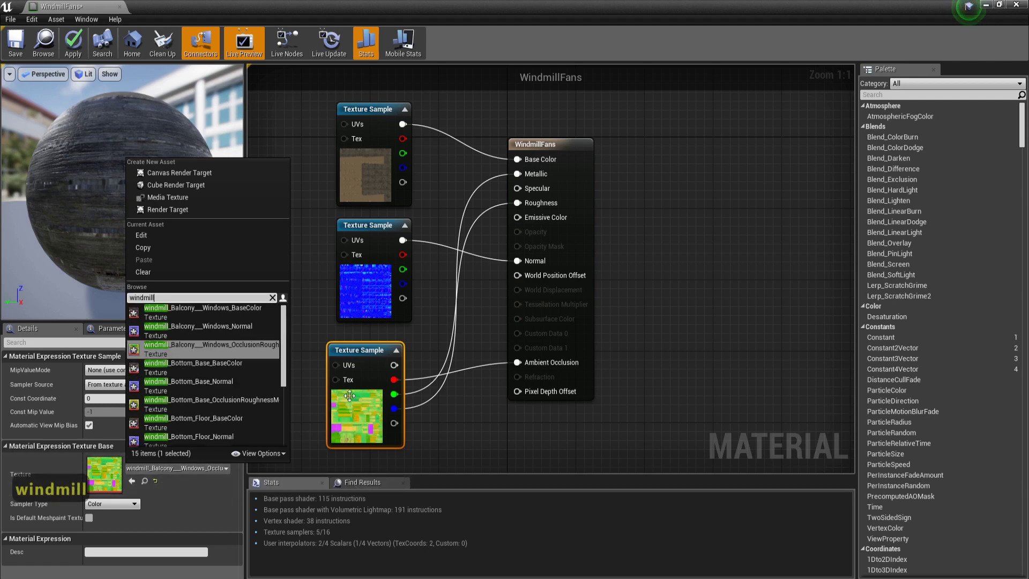
scroll(253, 420, "down", 4)
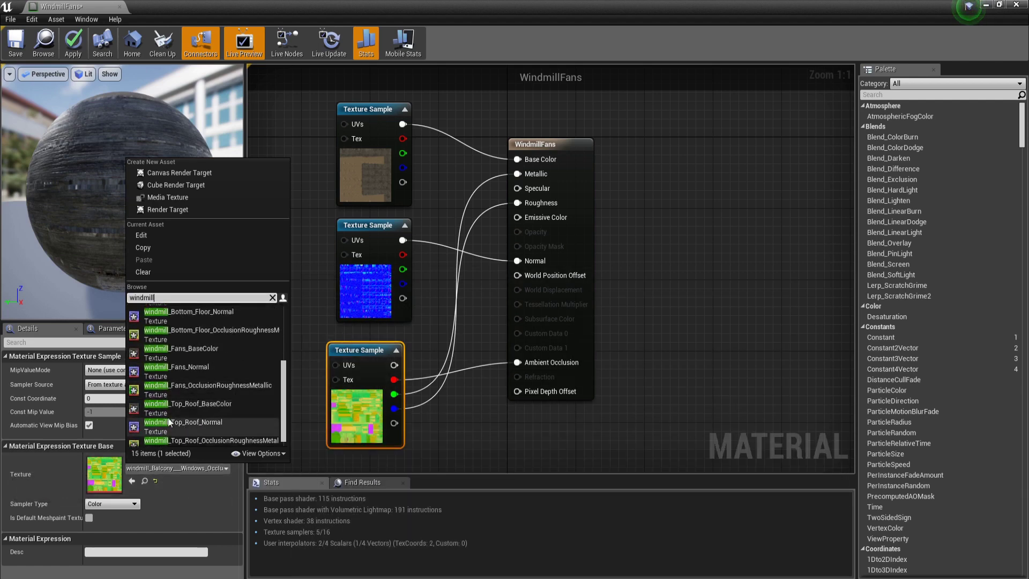
left_click(217, 385)
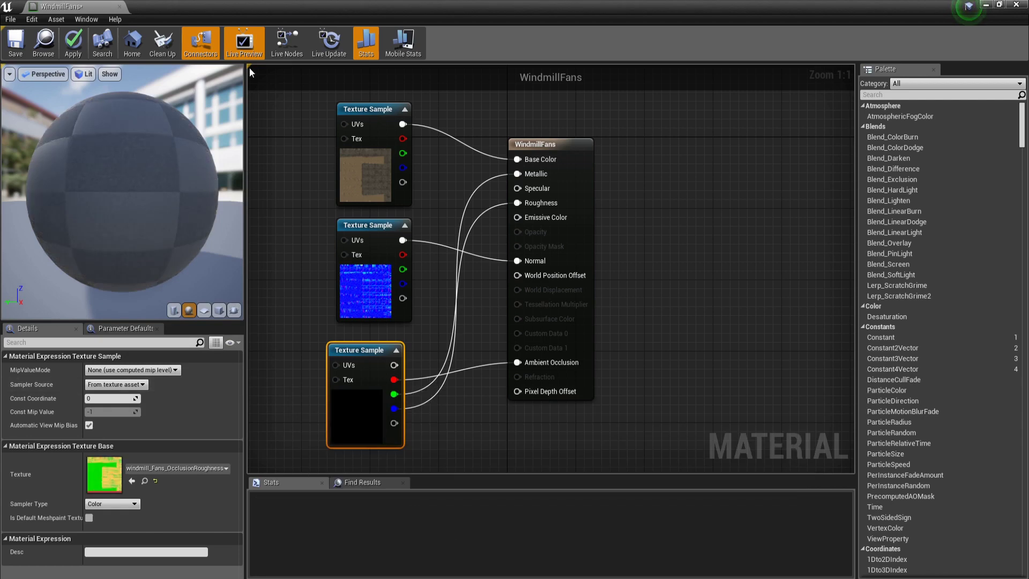
left_click(26, 50)
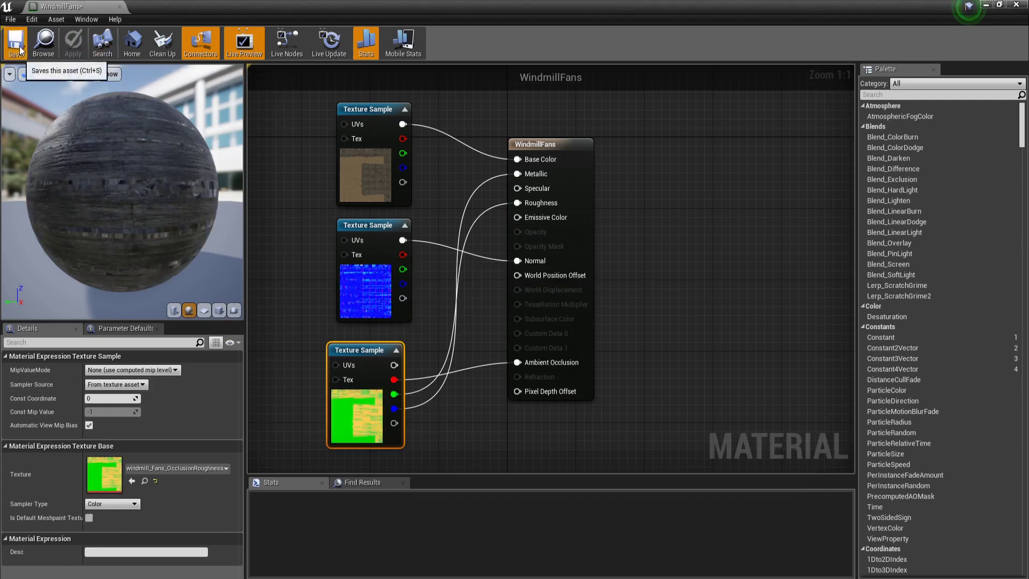
left_click(21, 51)
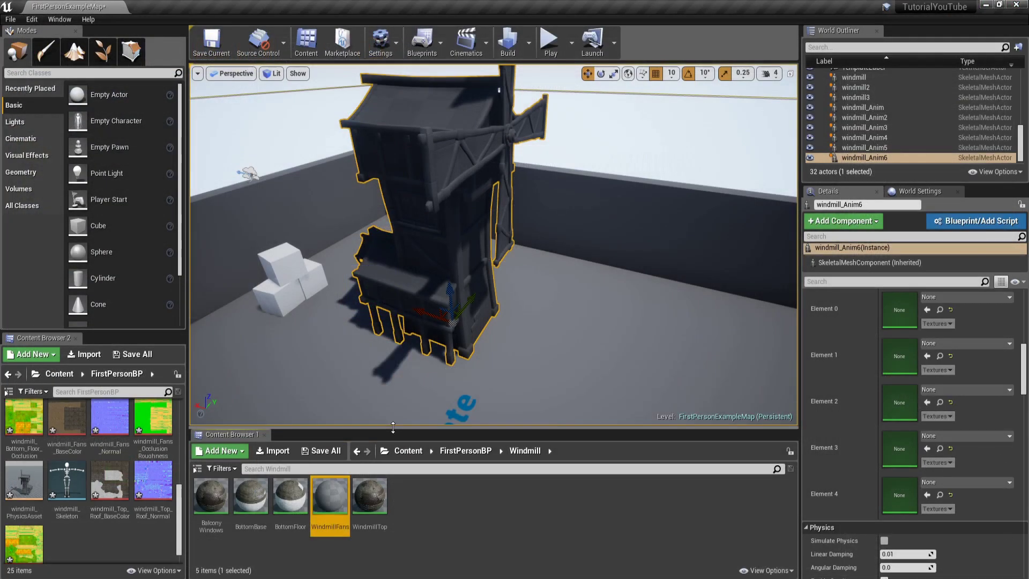
Step: Open WindmillTop and set its top texture sample to windmill_Top_Roof_BaseColor
left_click(378, 522)
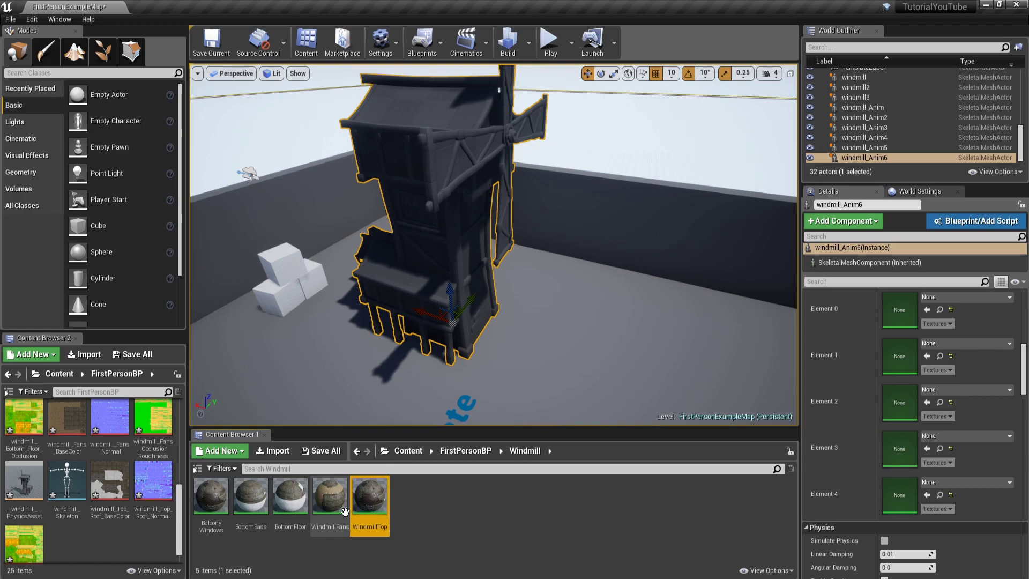
double_click(370, 498)
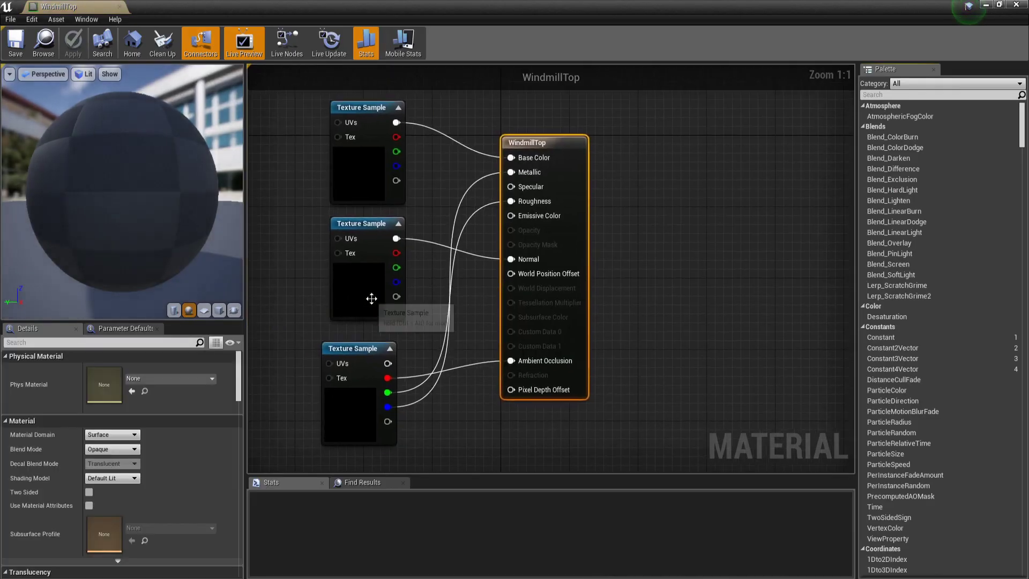
left_click(384, 156)
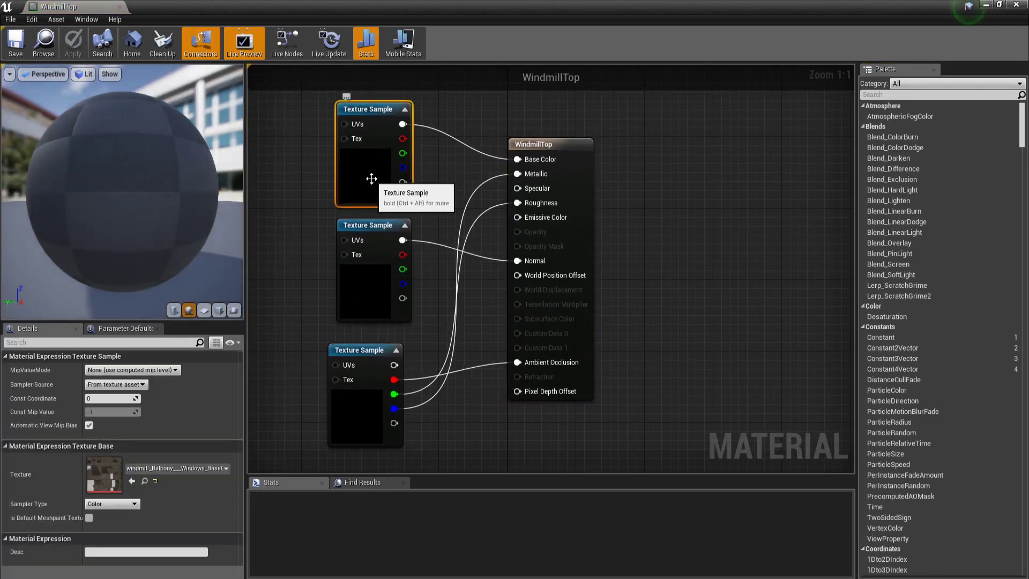
left_click(172, 466)
type("top")
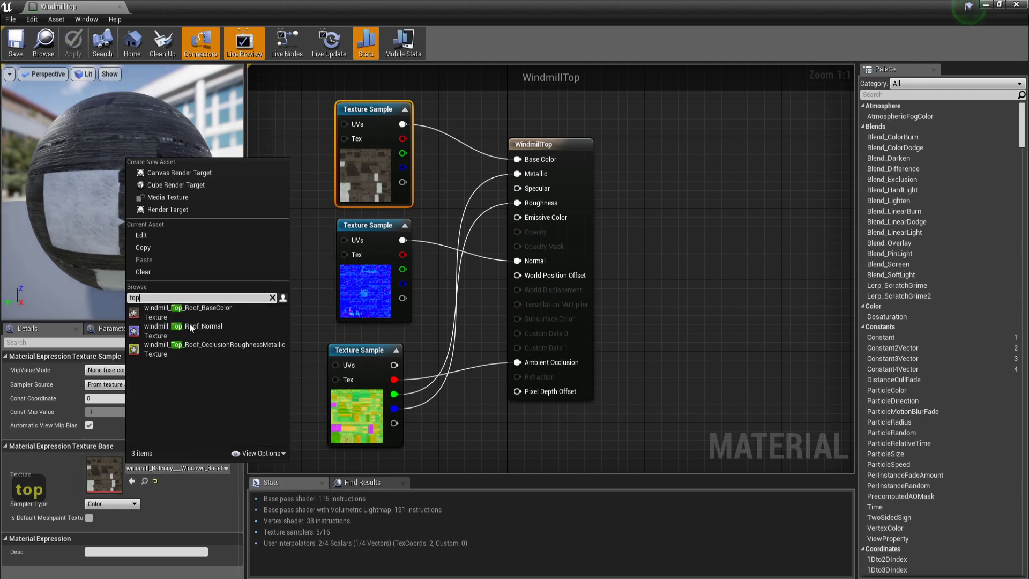
left_click(233, 306)
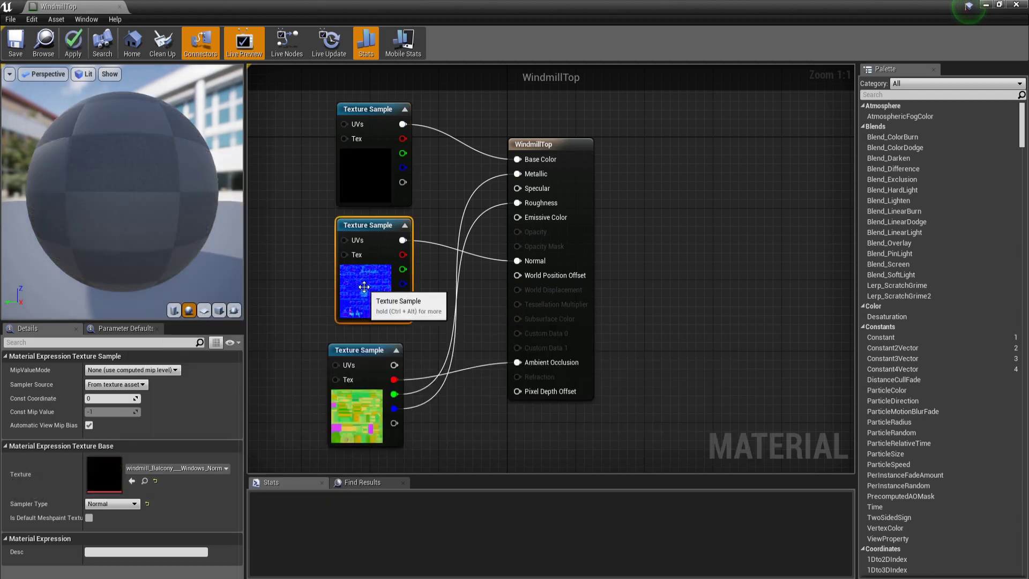
Step: Assign the Top_Roof Normal and OcclusionRoughnessMetallic textures, then save and close the editor
left_click(375, 292)
left_click(179, 468)
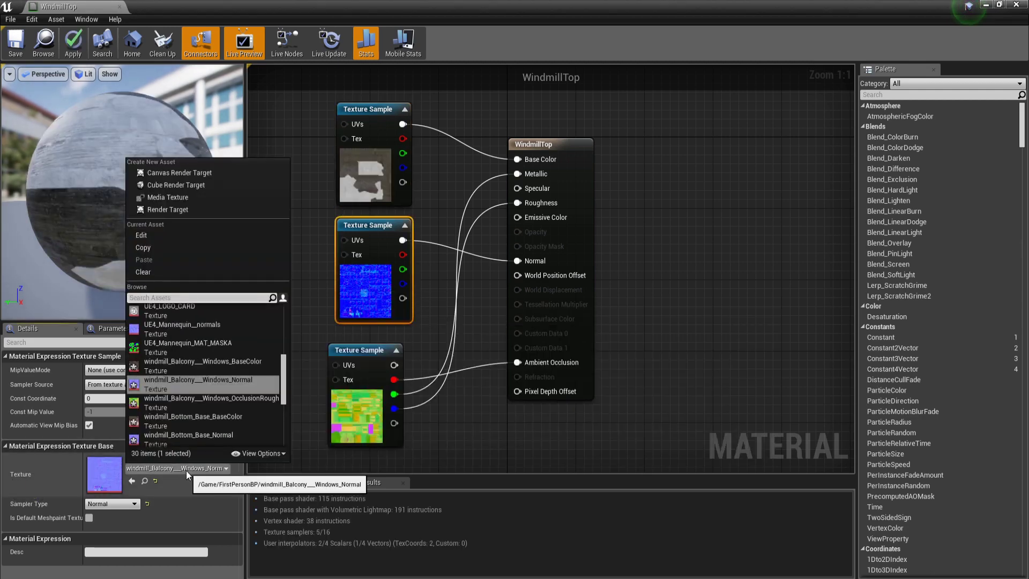
type("top")
left_click(203, 325)
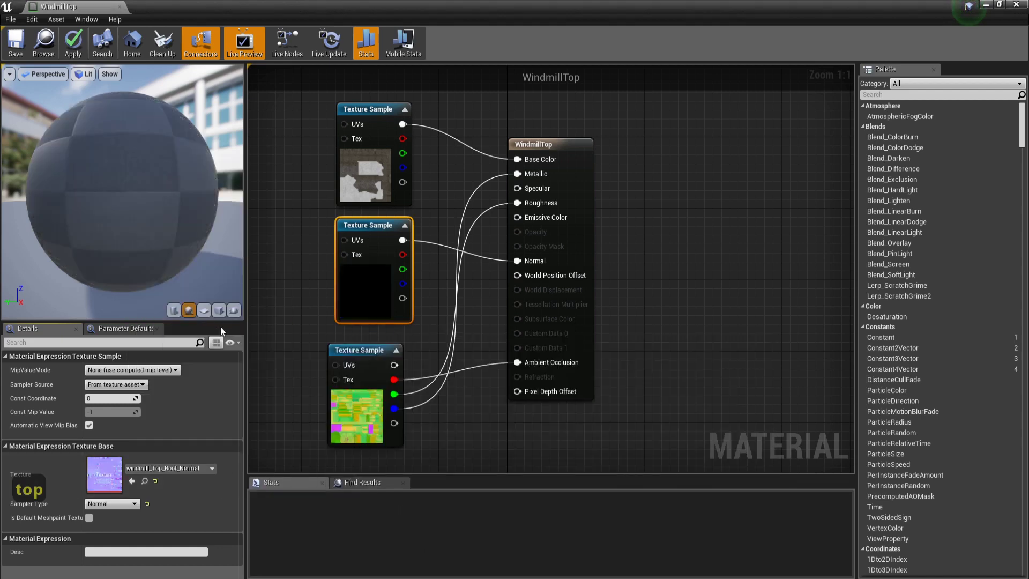
left_click(353, 427)
left_click(151, 470)
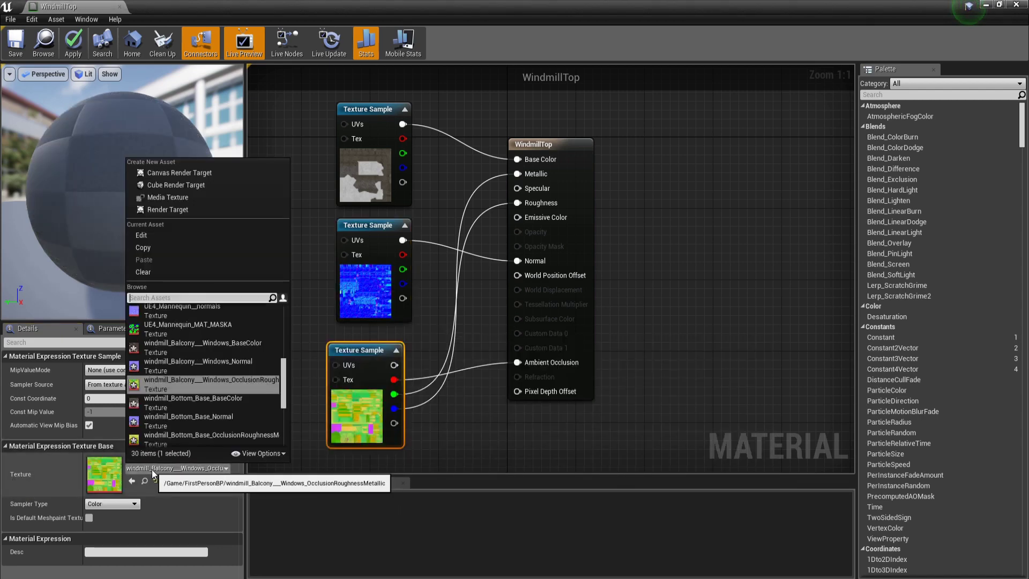
type("top")
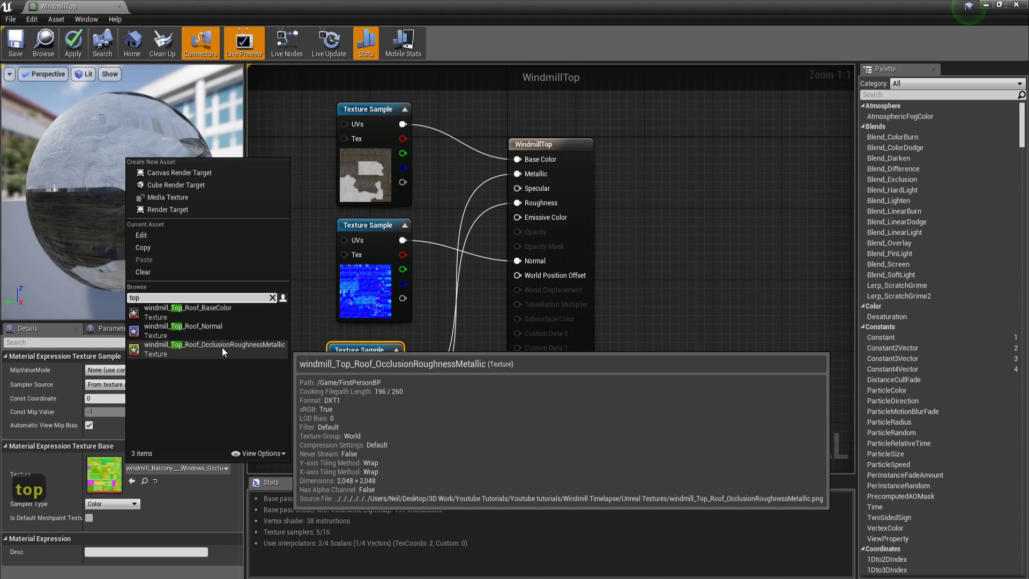
left_click(222, 346)
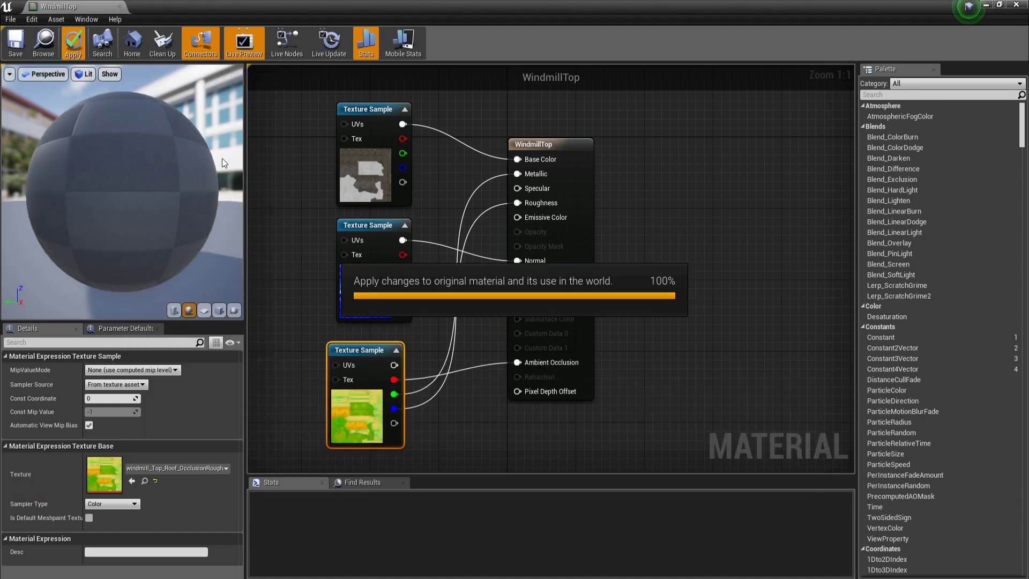
left_click(15, 43)
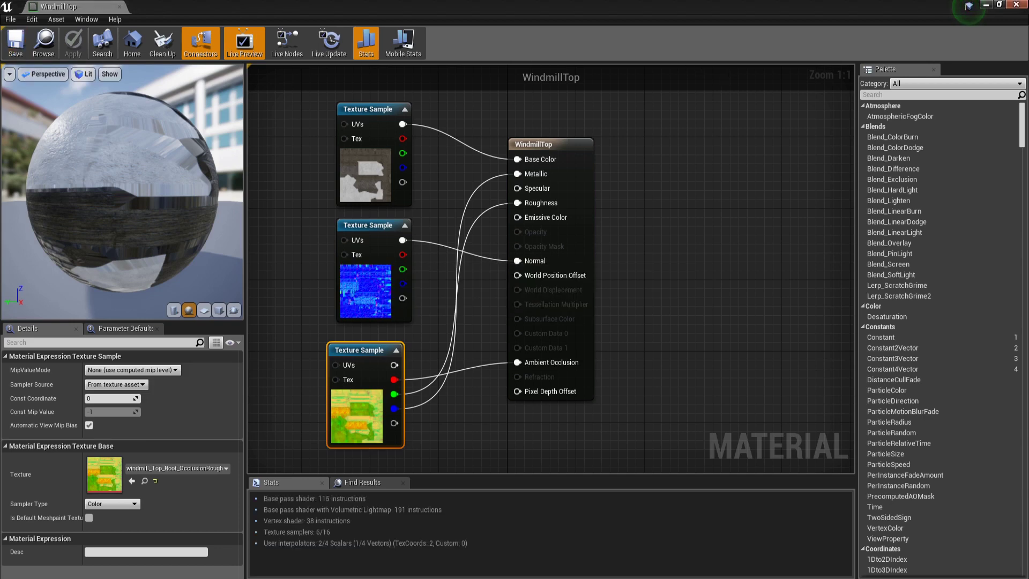
left_click(1016, 4)
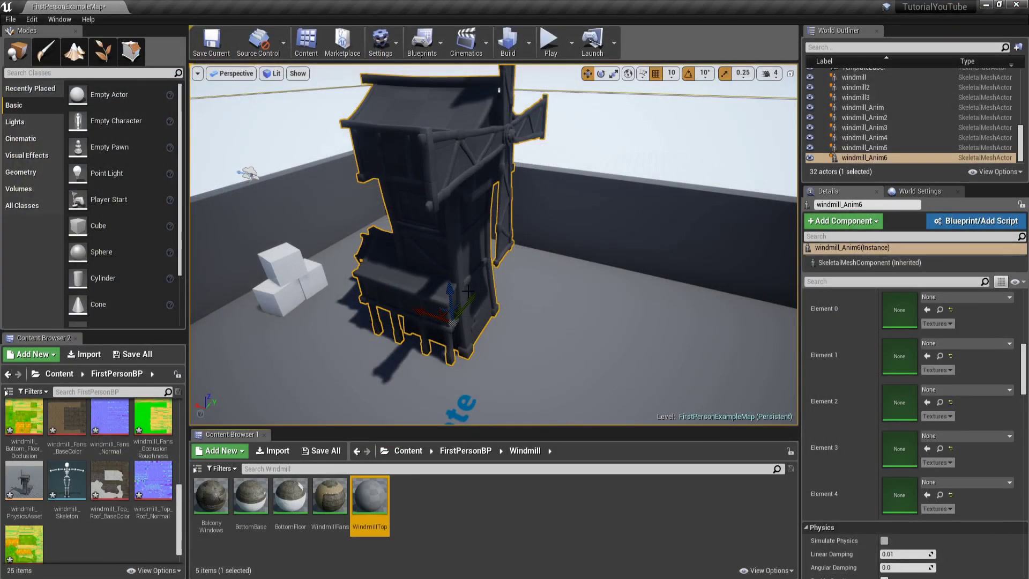
Step: Apply the BalconyWindows material to the windmill's windows and BottomBase to its base
scroll(466, 290, "up", 4)
left_click_drag(467, 290, 375, 287, "alt")
left_click_drag(211, 496, 439, 238)
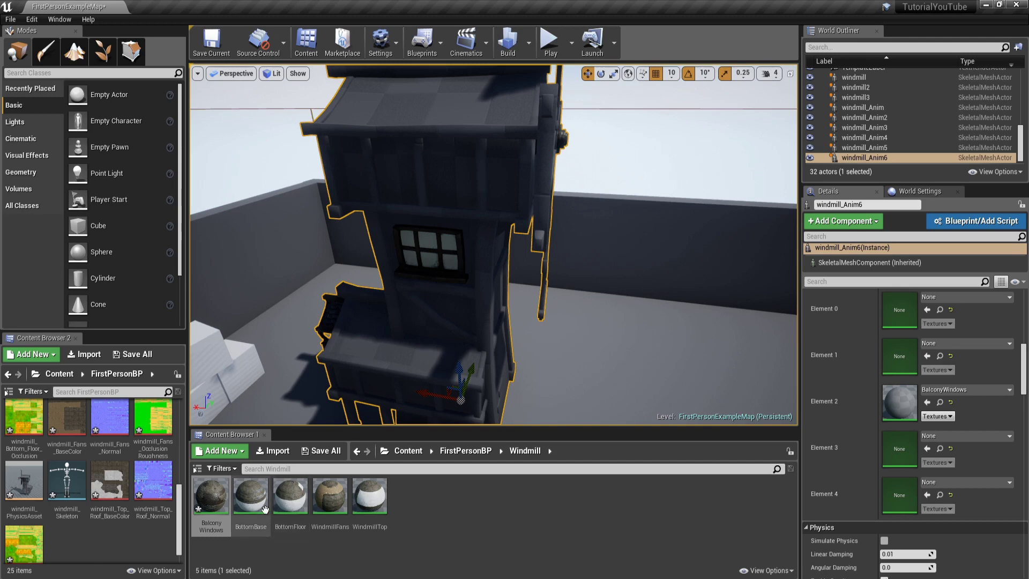
left_click_drag(392, 341, 445, 322, "alt")
left_click_drag(251, 496, 496, 244)
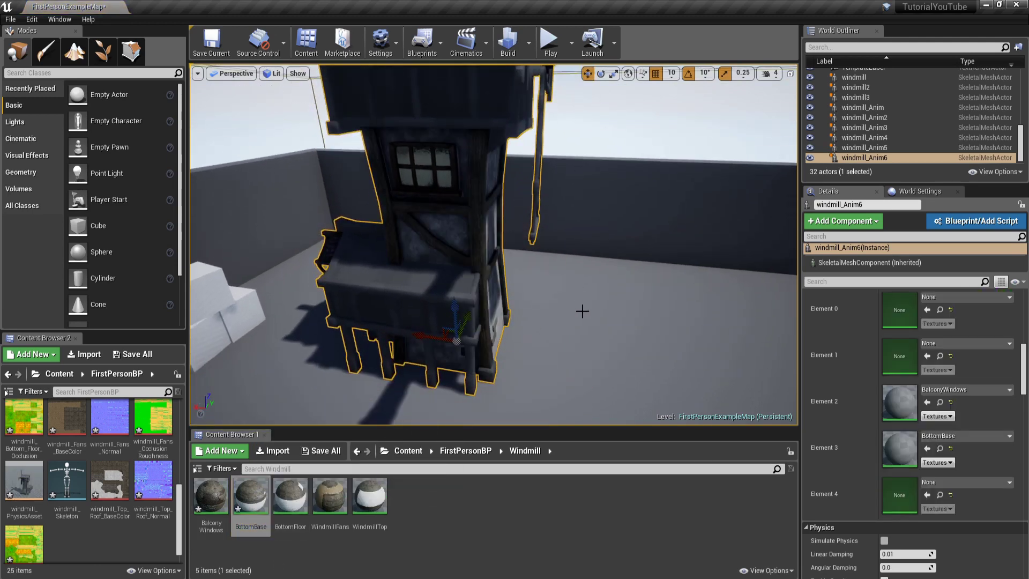
Step: Apply BottomFloor to the floor, WindmillFans to the fan blades and WindmillTop to the roof
left_click_drag(307, 531, 385, 367)
key("f")
left_click_drag(333, 525, 493, 250)
left_click_drag(386, 315, 369, 280, "alt")
left_click_drag(360, 505, 466, 136)
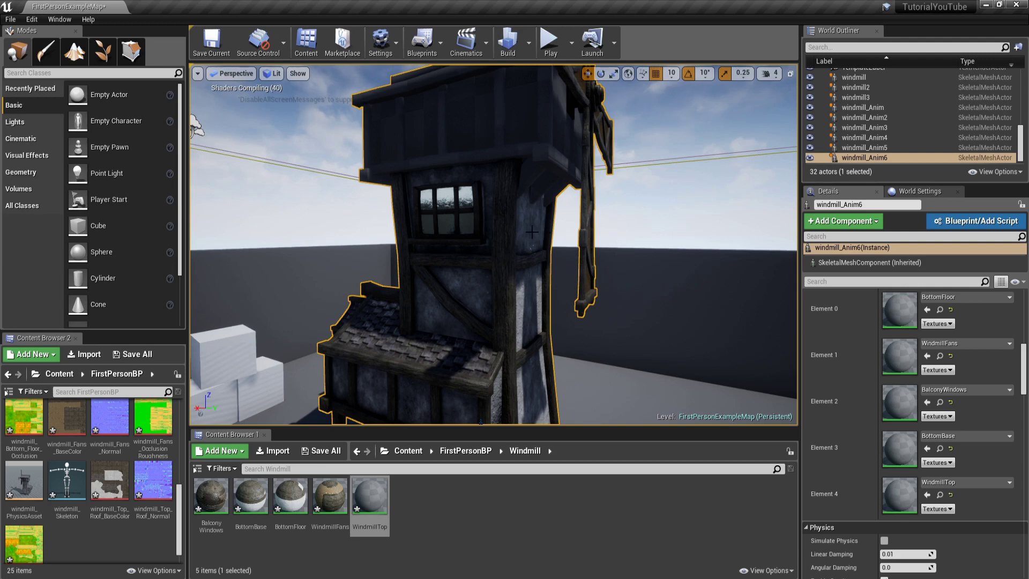
Step: Run Build Lighting Only from the Build options
left_click(532, 47)
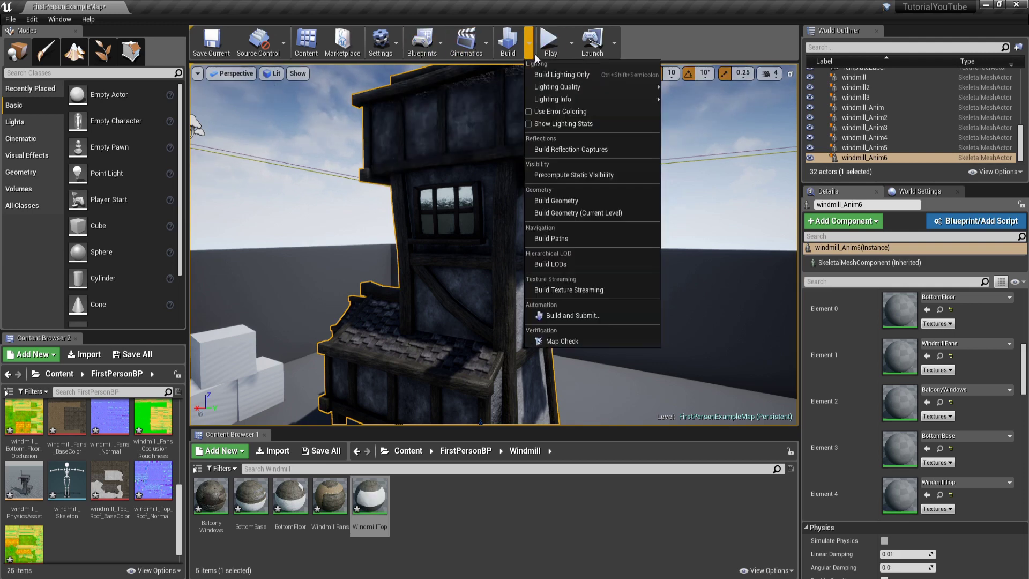
left_click(586, 77)
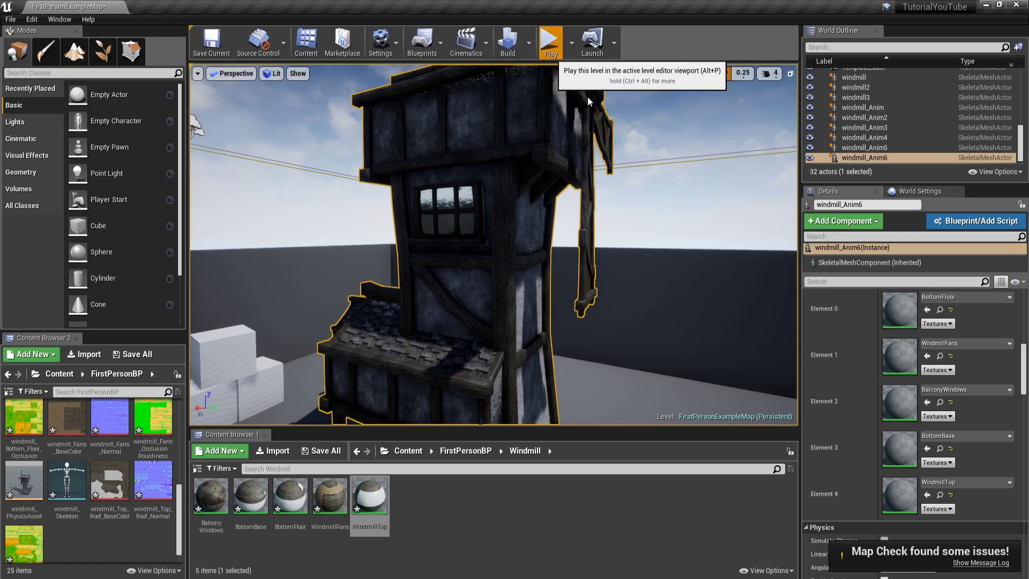
Step: Play the level, walk around the textured windmill with WASD, then end the session with Escape
left_click(550, 43)
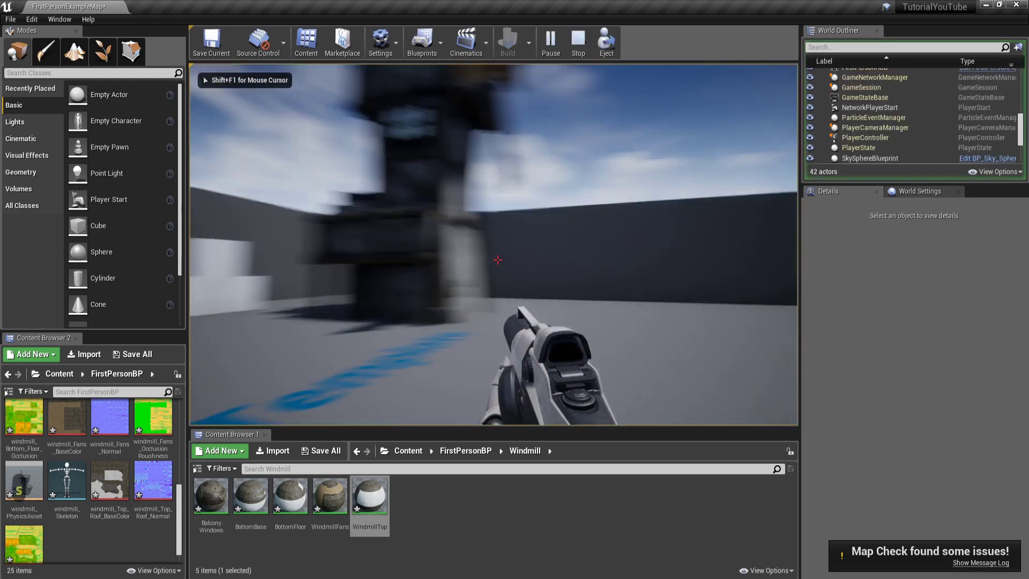
key("s")
key("w")
key("w")
key("w")
key("d")
key("d")
key("a")
key("s")
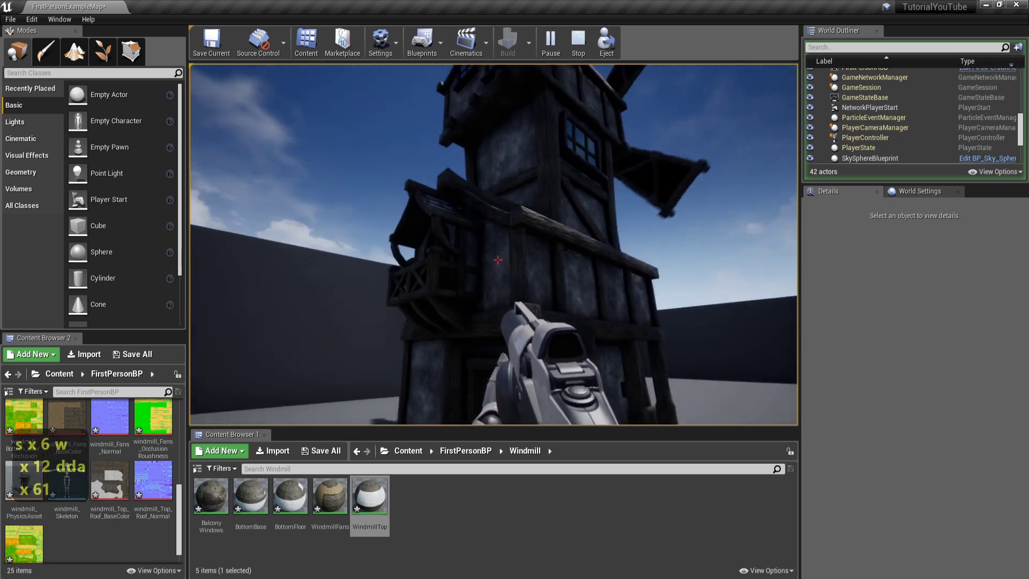
key("d")
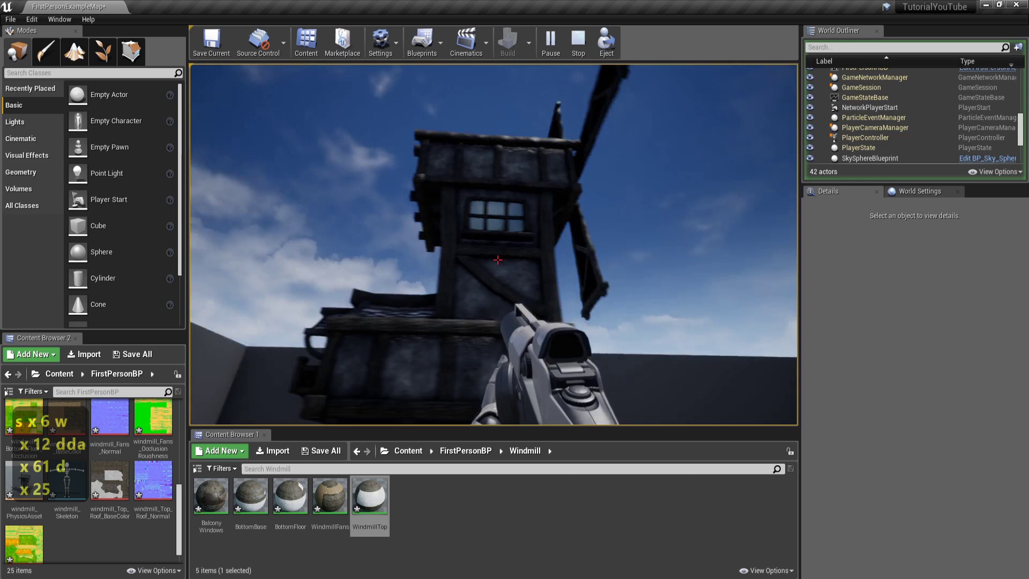
key("s")
key("Escape")
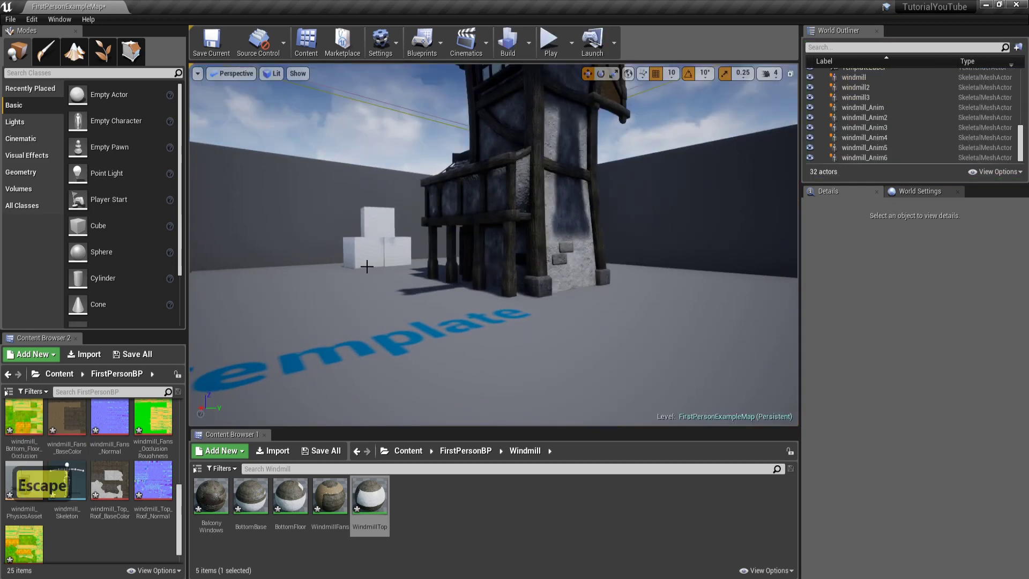